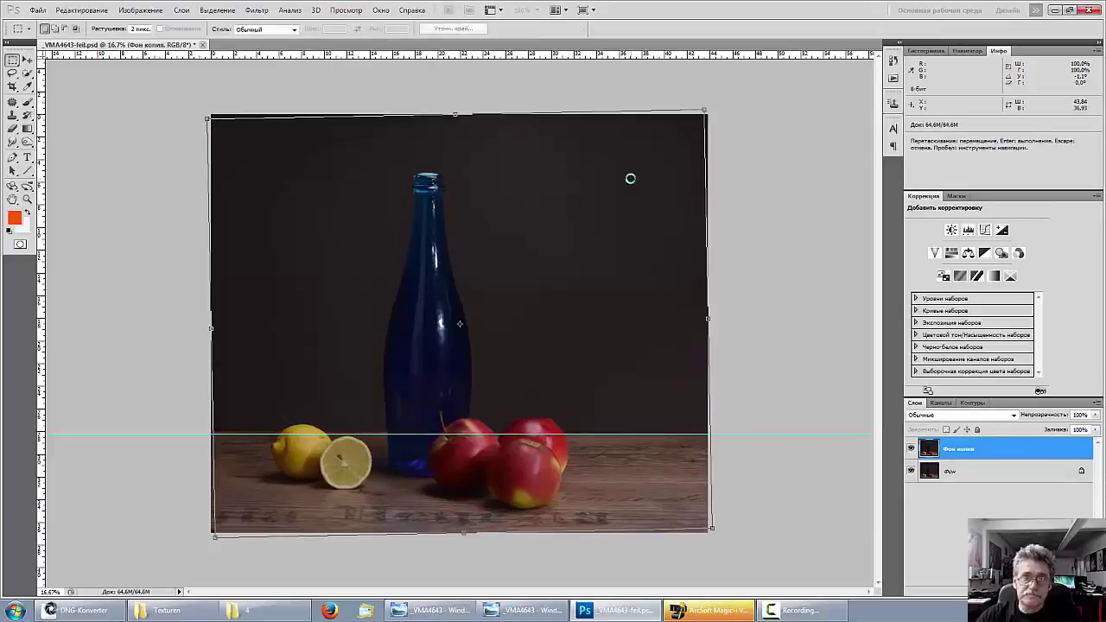
Crop off the slanted edges left by rotating the layer copy and remove the horizontal guide along the table edge
{"action": "key", "text": "Return"}
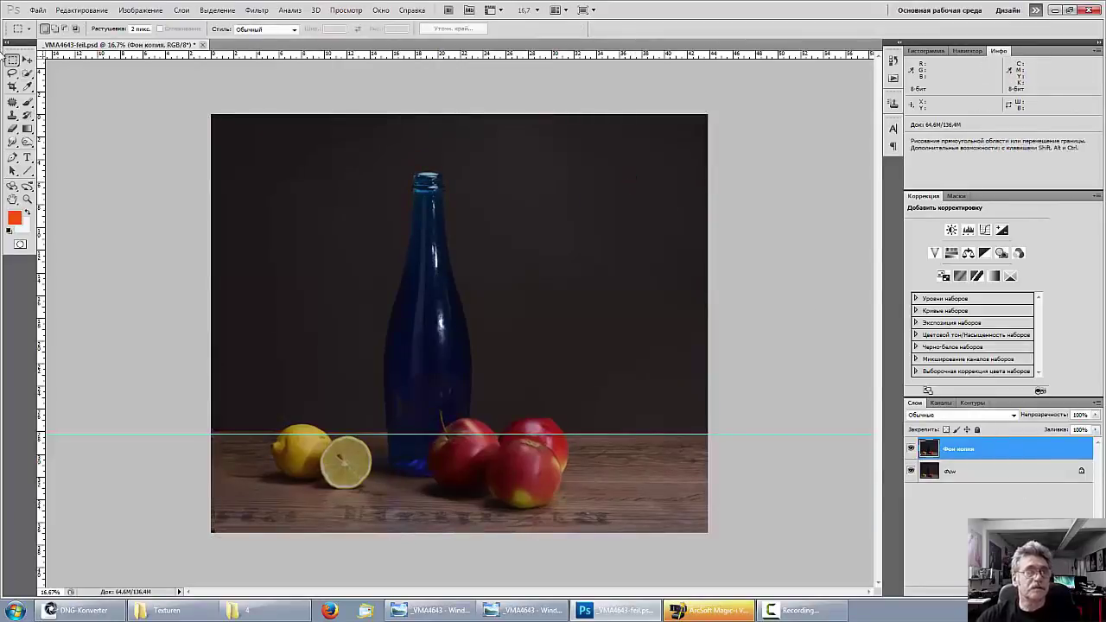
{"action": "left_click", "coordinate": [11, 88]}
{"action": "left_click_drag", "start_coordinate": [212, 115], "coordinate": [692, 526]}
{"action": "key", "text": "Return"}
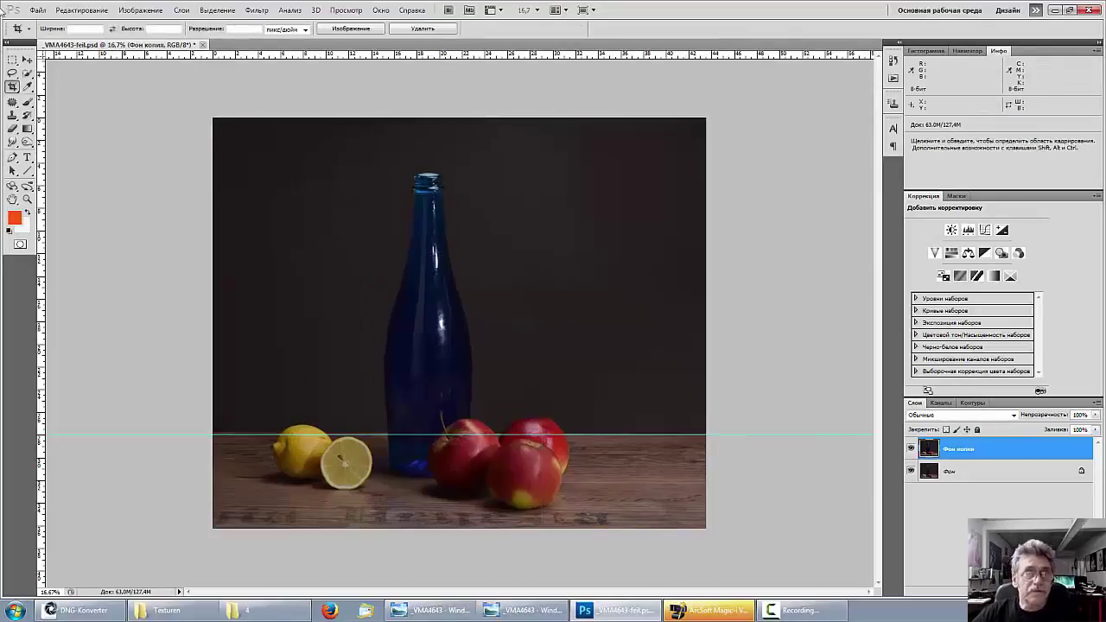
{"action": "left_click", "coordinate": [27, 60]}
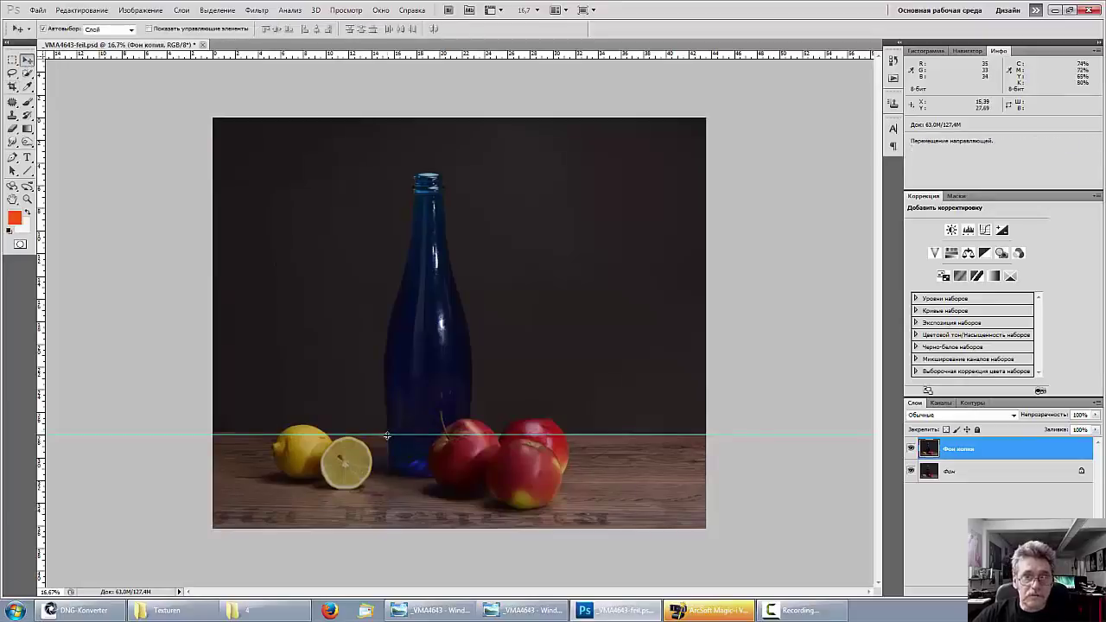
{"action": "left_click_drag", "start_coordinate": [388, 422], "coordinate": [413, 4]}
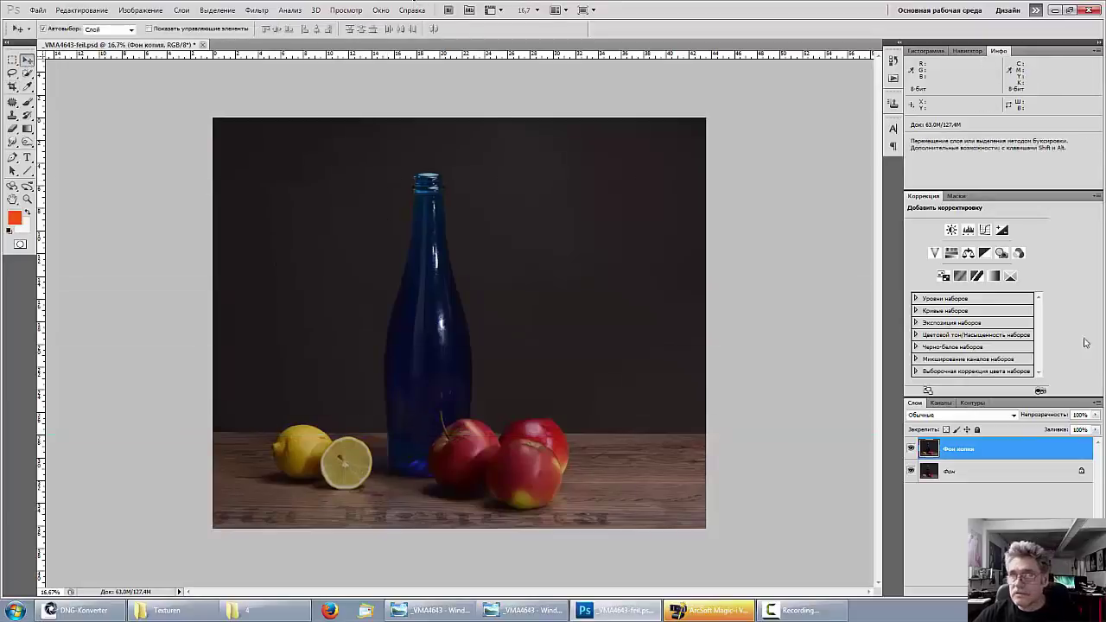
Add a Levels adjustment clipped to the Фон копия layer and brighten the image with the white input level at 159
{"action": "left_click", "coordinate": [968, 229]}
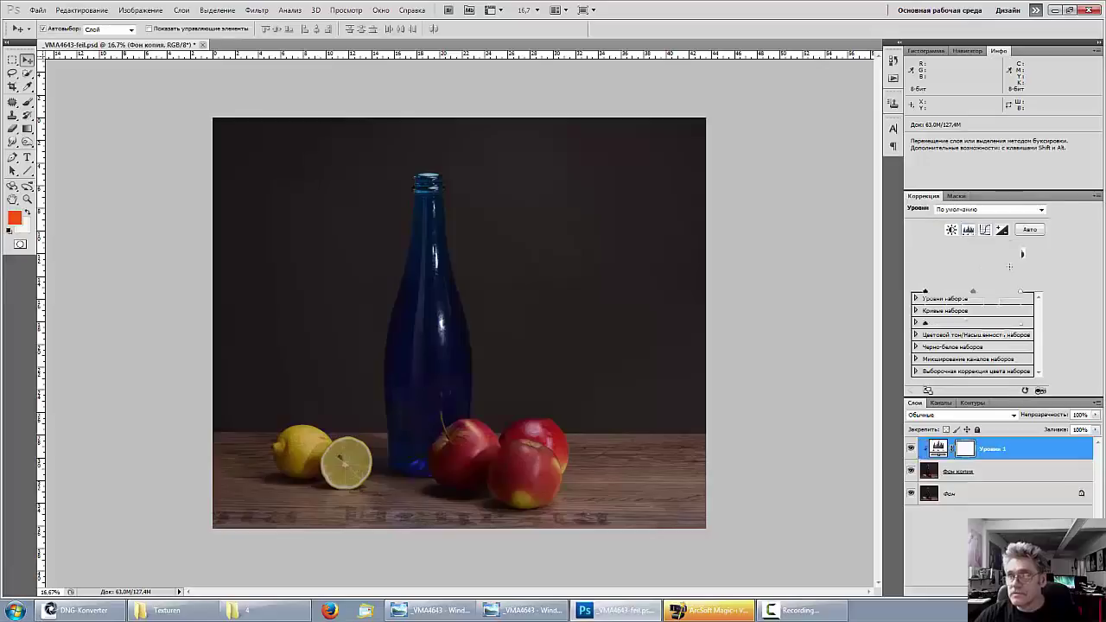
{"action": "left_click_drag", "start_coordinate": [1020, 294], "coordinate": [982, 287]}
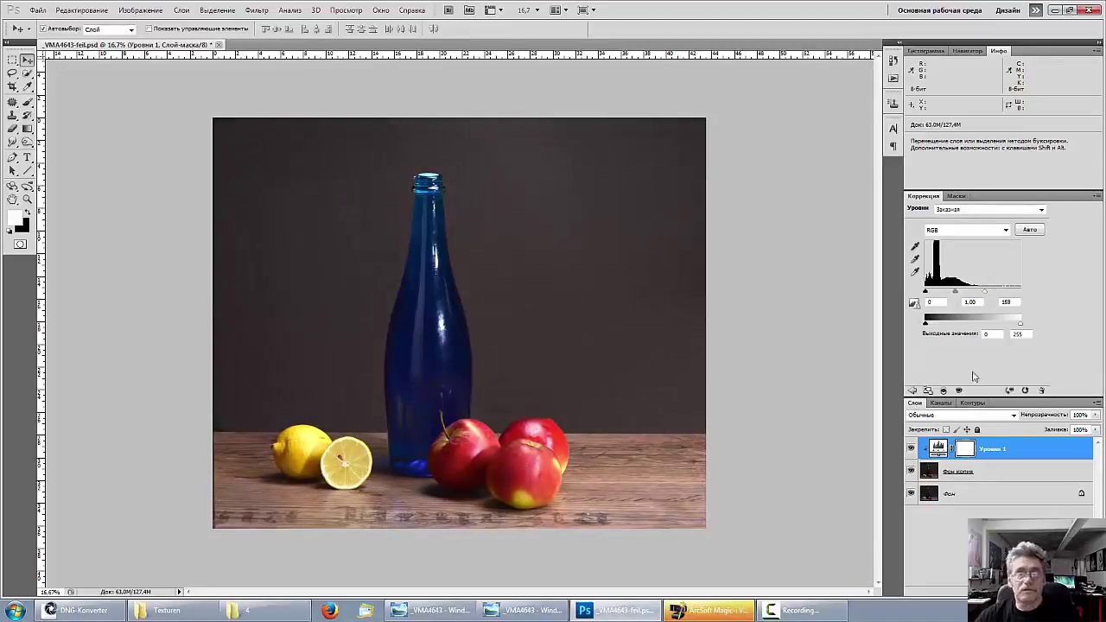
Use the Patch tool on the Фон копия layer to replace the bright highlight on the bottle's neck with clean glass from above
{"action": "key", "text": "ctrl+plus"}
{"action": "key", "text": "ctrl+plus"}
{"action": "key", "text": "ctrl+plus"}
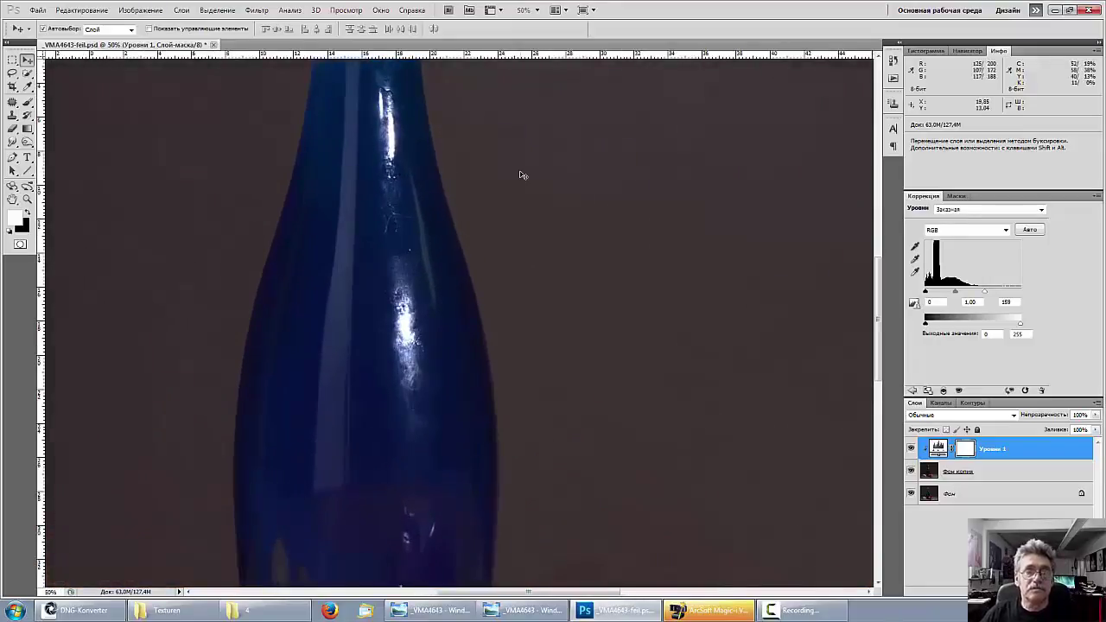
{"action": "key", "text": "ctrl+minus"}
{"action": "key", "text": "ctrl+minus"}
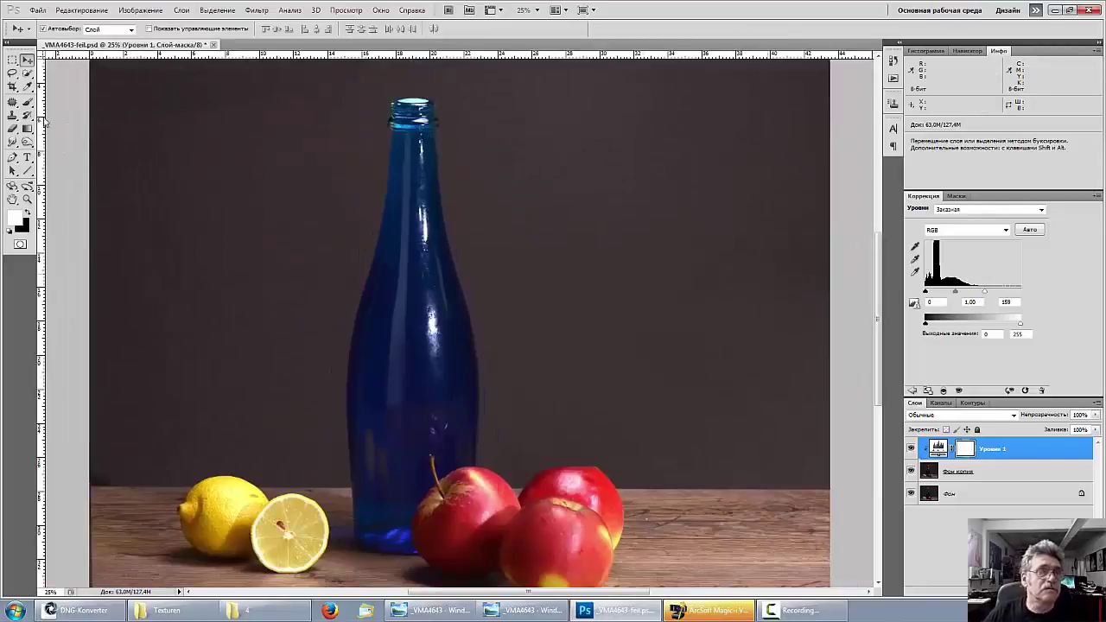
{"action": "left_click", "coordinate": [13, 60]}
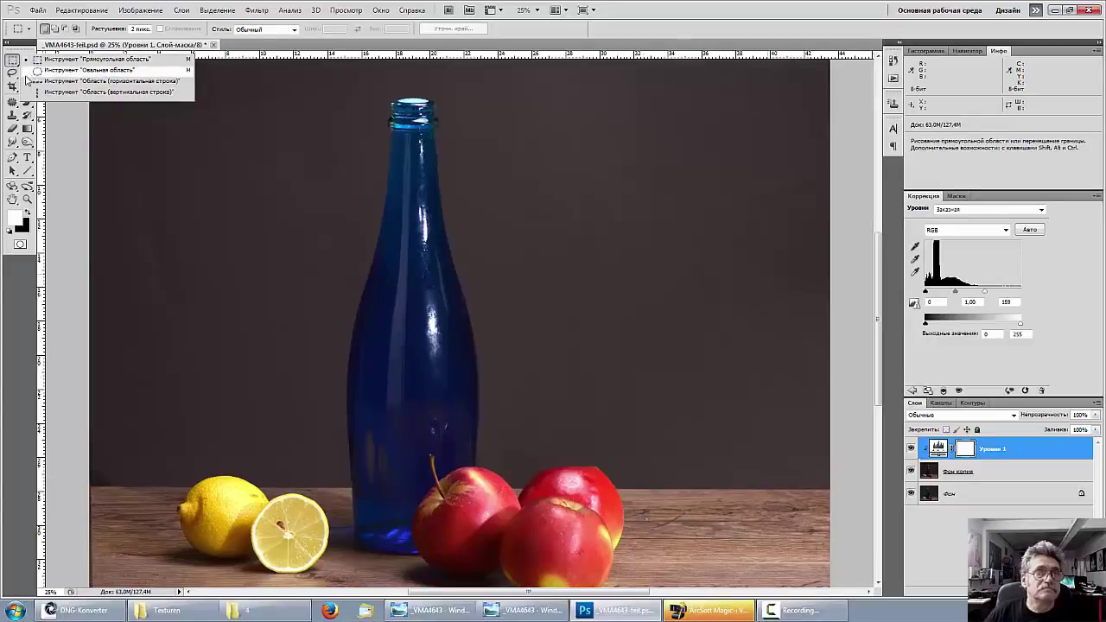
{"action": "left_click", "coordinate": [13, 102]}
{"action": "left_click", "coordinate": [48, 123]}
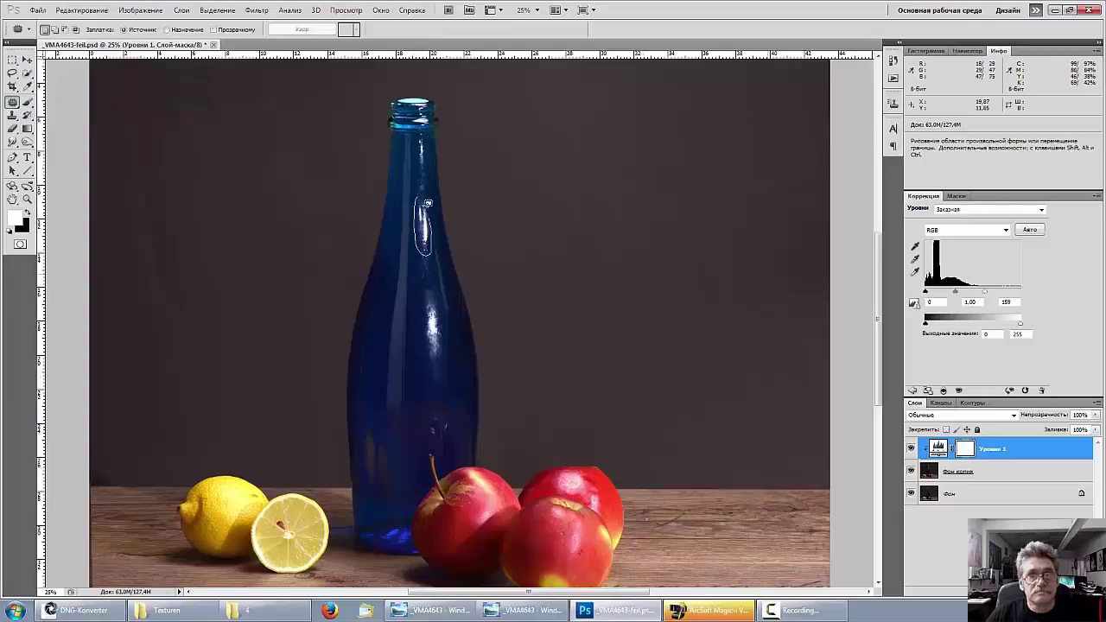
{"action": "left_click_drag", "start_coordinate": [427, 202], "coordinate": [426, 204]}
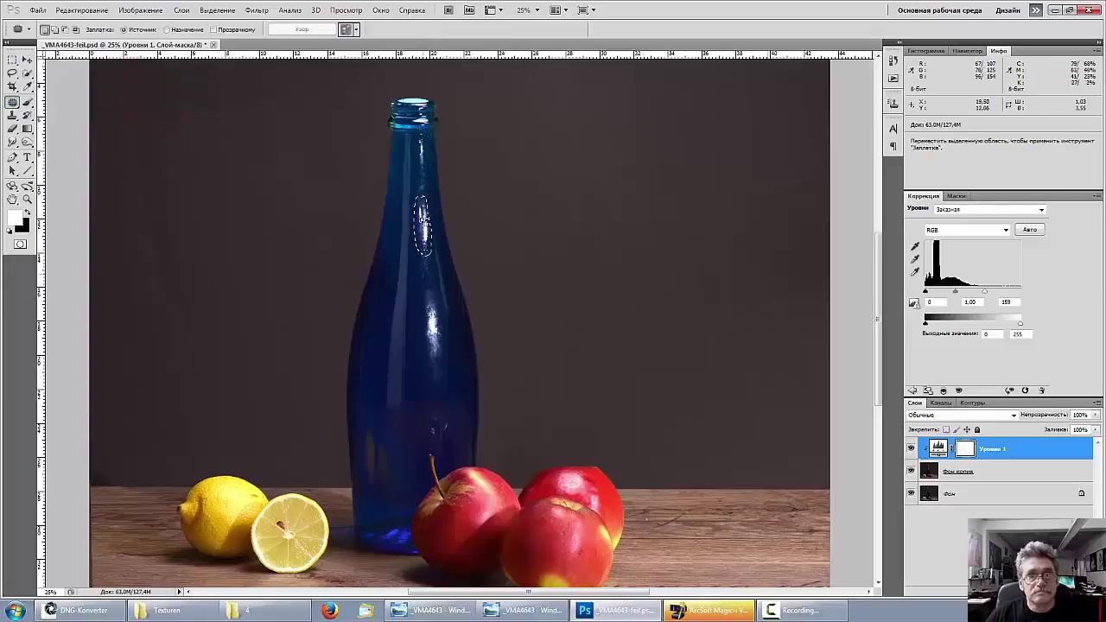
{"action": "left_click", "coordinate": [991, 480]}
{"action": "left_click_drag", "start_coordinate": [423, 227], "coordinate": [421, 137]}
{"action": "key", "text": "ctrl+d"}
{"action": "key", "text": "ctrl+d"}
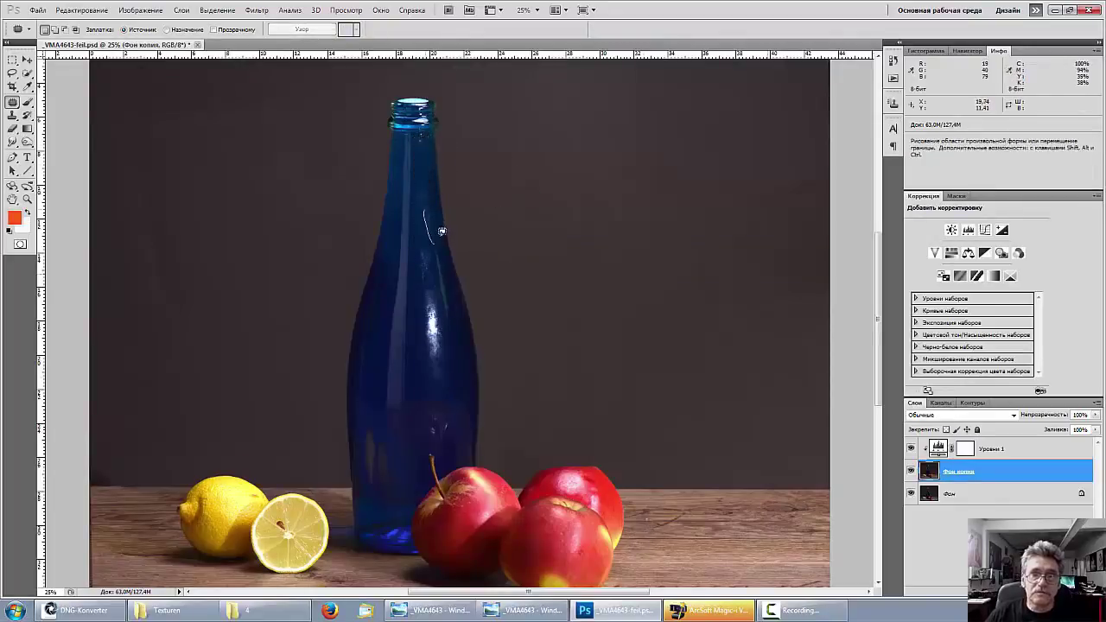
Patch the remaining reflection marks below the bottle's neck using the plain dark background as the source
{"action": "mouse_move", "coordinate": [441, 230]}
{"action": "left_mouse_down"}
{"action": "mouse_move", "coordinate": [425, 210]}
{"action": "mouse_move", "coordinate": [508, 221]}
{"action": "left_mouse_up"}
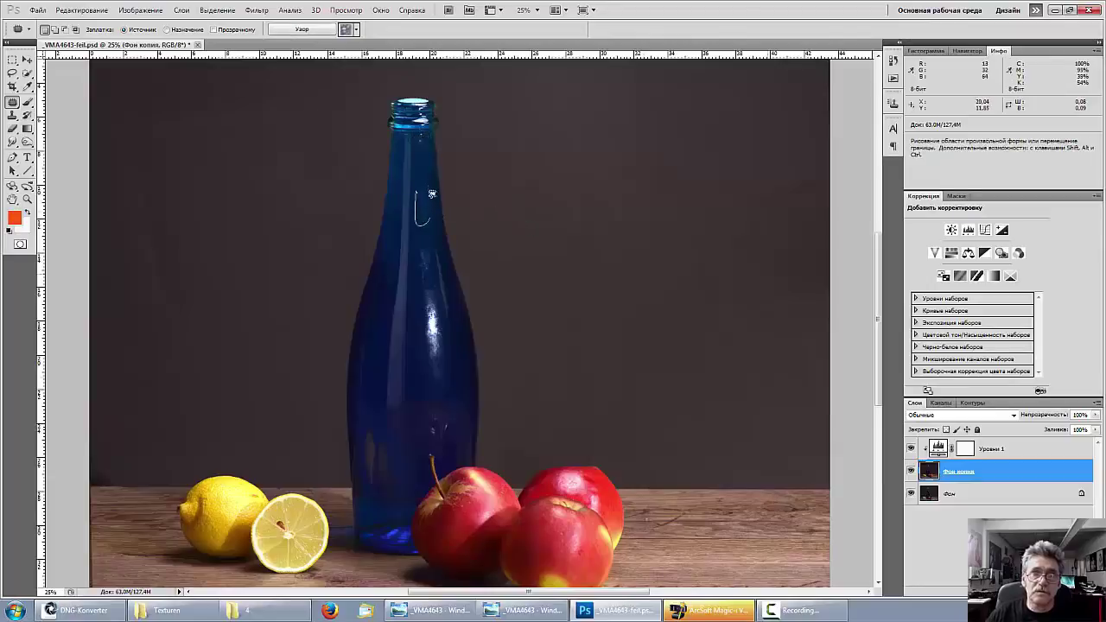
{"action": "left_click_drag", "start_coordinate": [432, 193], "coordinate": [510, 233]}
{"action": "key", "text": "ctrl+d"}
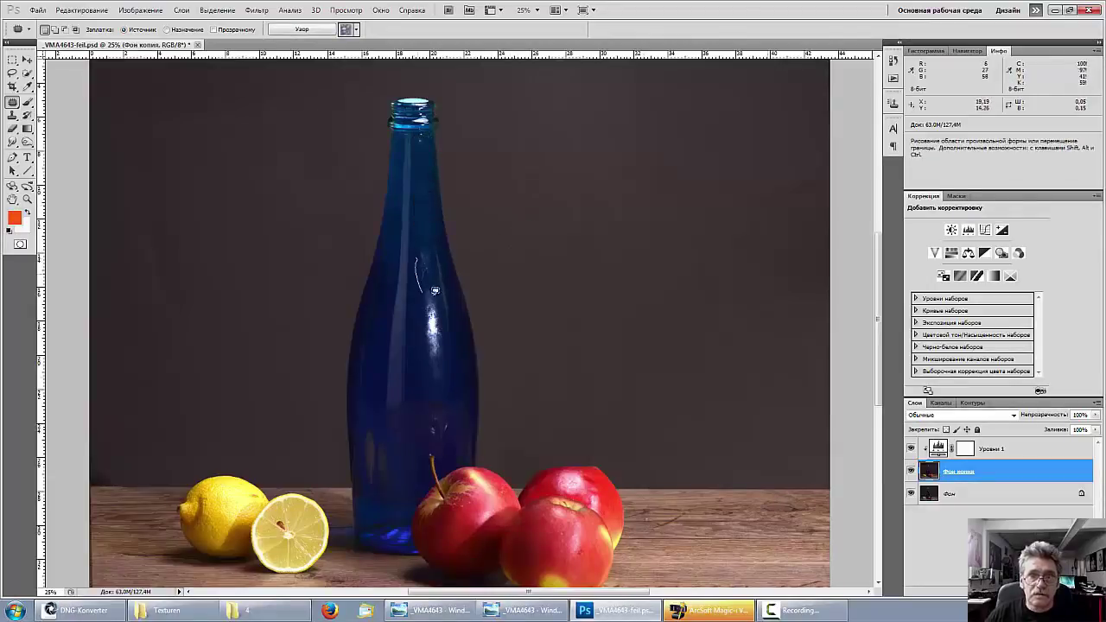
{"action": "left_click_drag", "start_coordinate": [415, 257], "coordinate": [417, 255]}
{"action": "left_click_drag", "start_coordinate": [428, 274], "coordinate": [516, 271]}
{"action": "key", "text": "ctrl+d"}
Patch out the small reflections on both sides of the bottle's lower half with plain background areas
{"action": "mouse_move", "coordinate": [427, 403]}
{"action": "left_mouse_down"}
{"action": "mouse_move", "coordinate": [433, 432]}
{"action": "mouse_move", "coordinate": [518, 389]}
{"action": "left_mouse_up"}
{"action": "key", "text": "ctrl+d"}
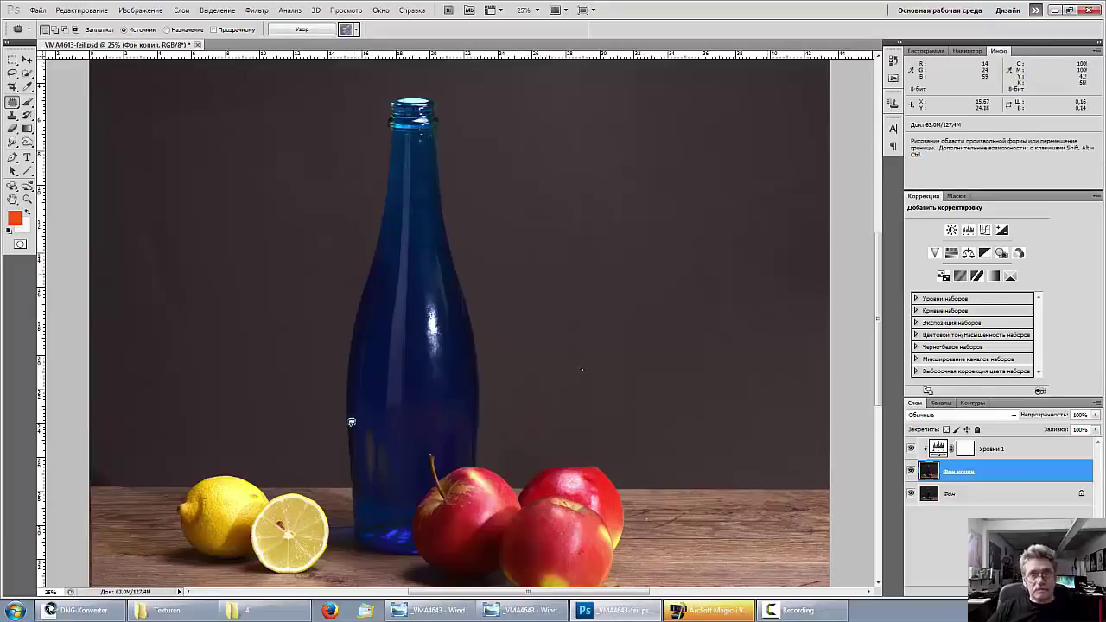
{"action": "left_click_drag", "start_coordinate": [371, 481], "coordinate": [200, 246]}
{"action": "key", "text": "ctrl+d"}
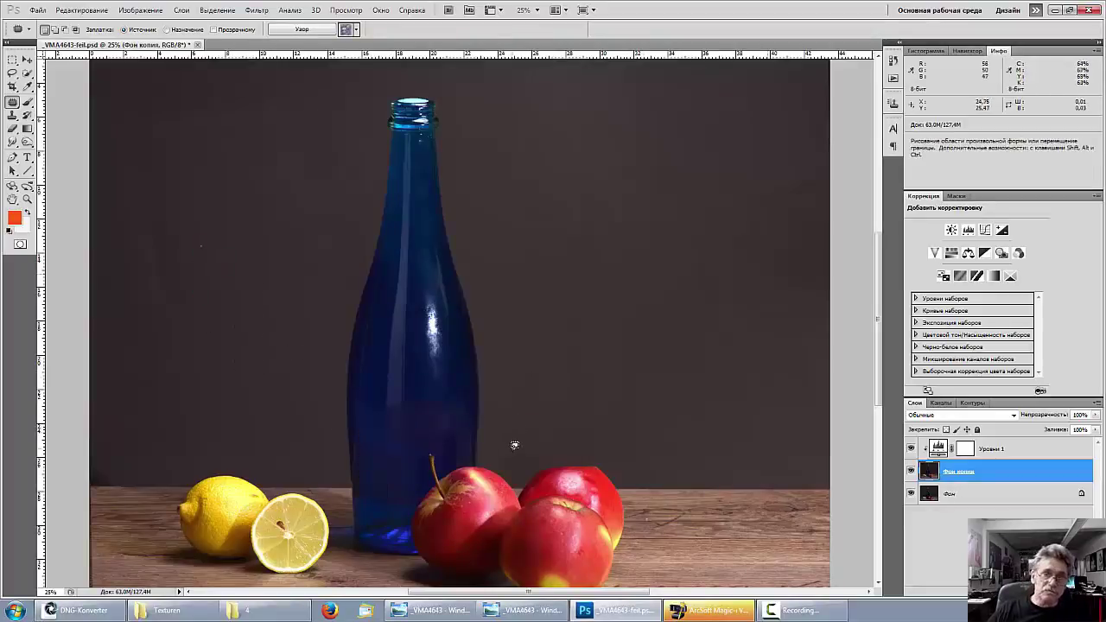
{"action": "left_click_drag", "start_coordinate": [449, 429], "coordinate": [600, 403]}
{"action": "key", "text": "ctrl+d"}
Choose the Brush tool at the bottle's mouth and set the brush size to 50 px
{"action": "key", "text": "ctrl+plus"}
{"action": "key", "text": "ctrl+plus"}
{"action": "key", "text": "ctrl+plus"}
{"action": "key", "text": "ctrl+plus"}
{"action": "key", "text": "ctrl+plus"}
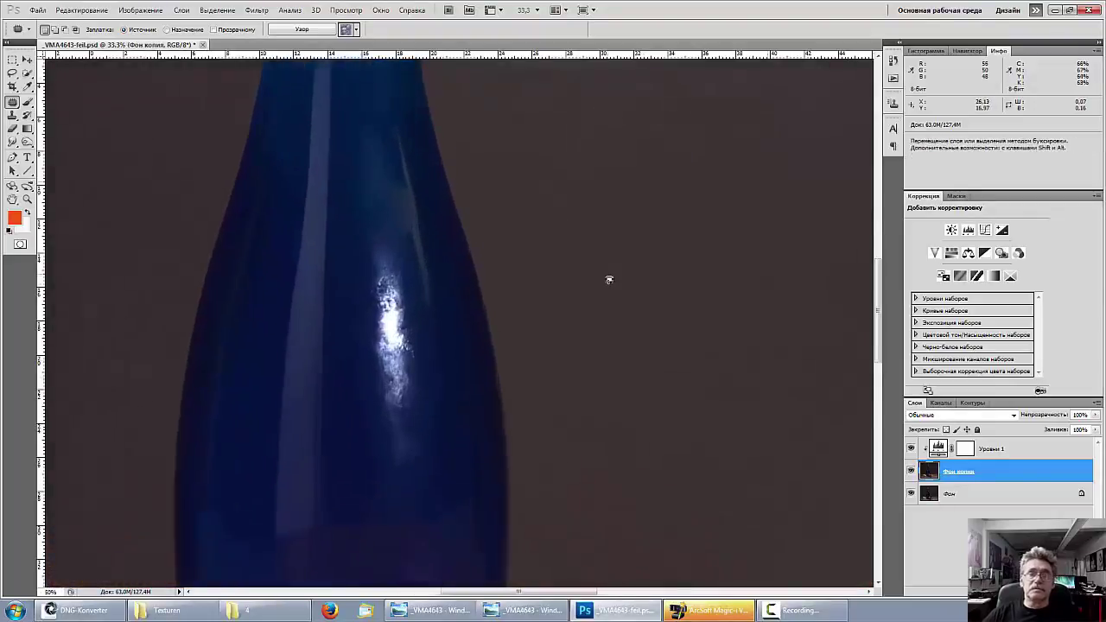
{"action": "left_click_drag", "start_coordinate": [456, 167], "coordinate": [468, 550]}
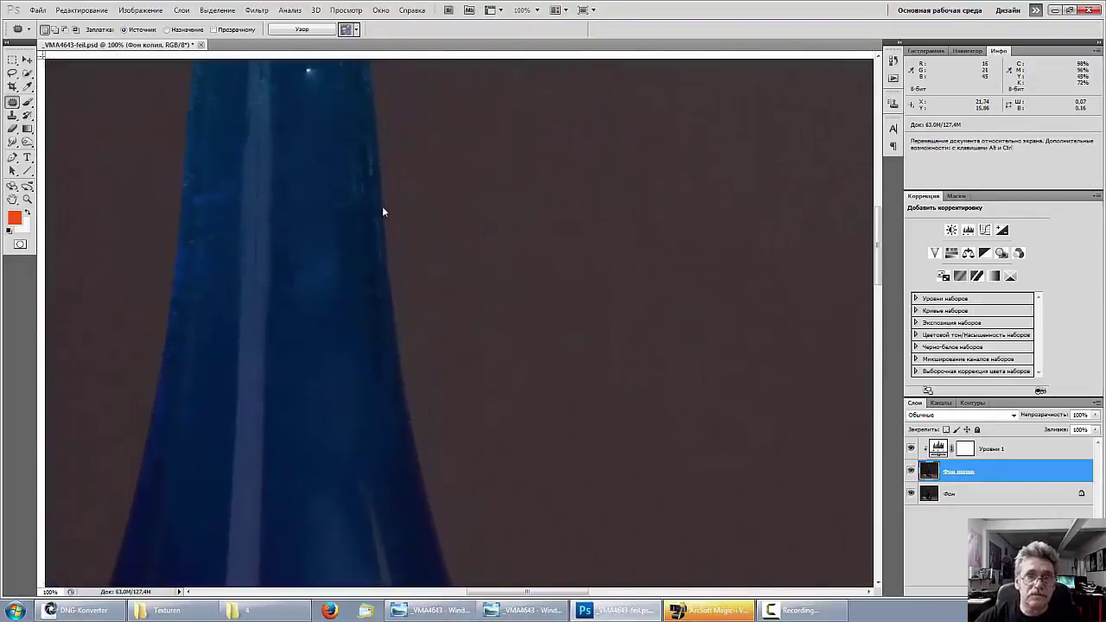
{"action": "mouse_move", "coordinate": [383, 210]}
{"action": "left_mouse_down"}
{"action": "mouse_move", "coordinate": [383, 420]}
{"action": "mouse_move", "coordinate": [388, 190]}
{"action": "left_mouse_up"}
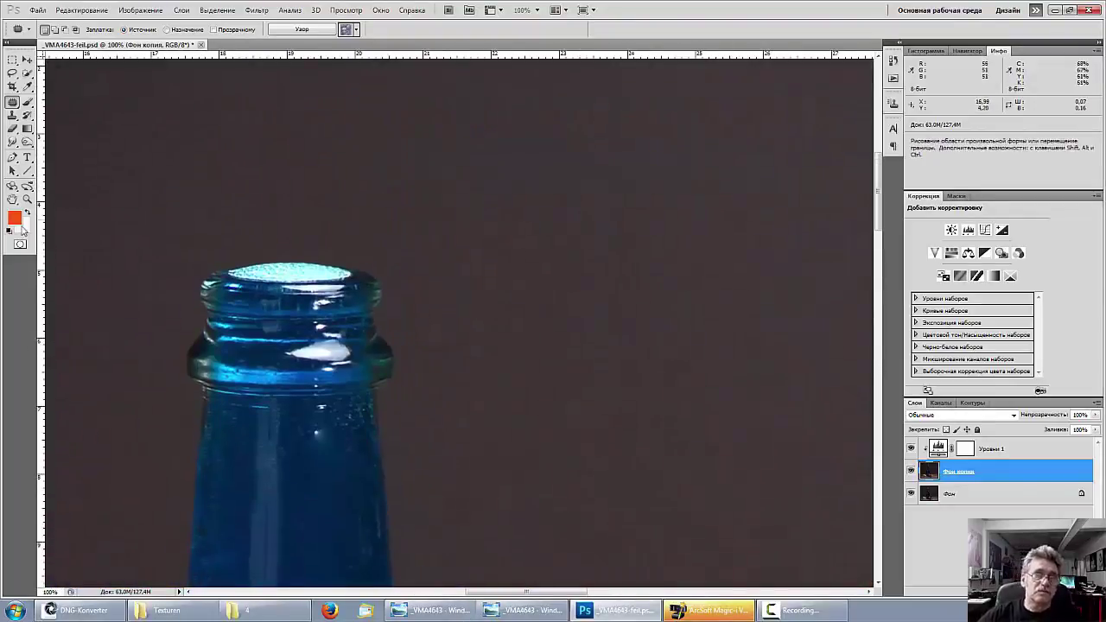
{"action": "left_click", "coordinate": [28, 102]}
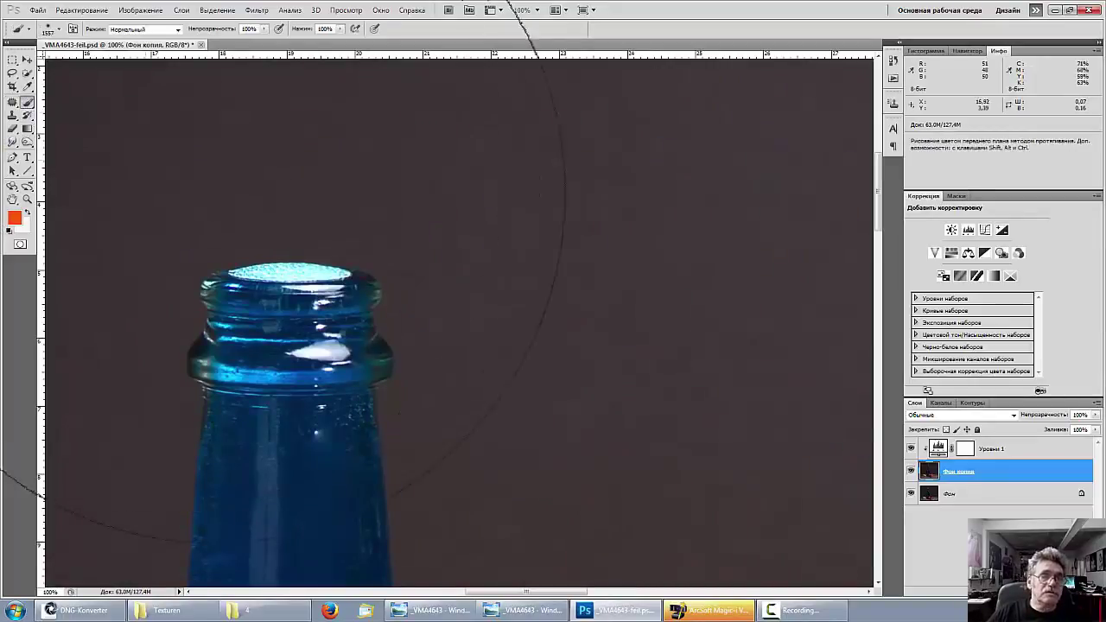
{"action": "right_click", "coordinate": [485, 321]}
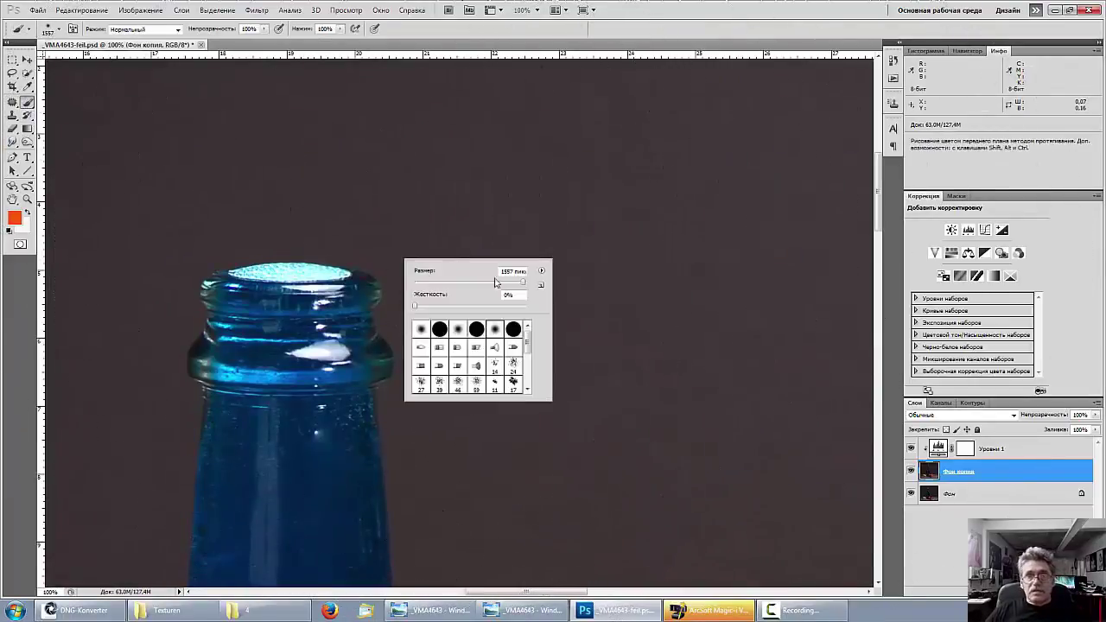
{"action": "left_click_drag", "start_coordinate": [523, 283], "coordinate": [446, 282]}
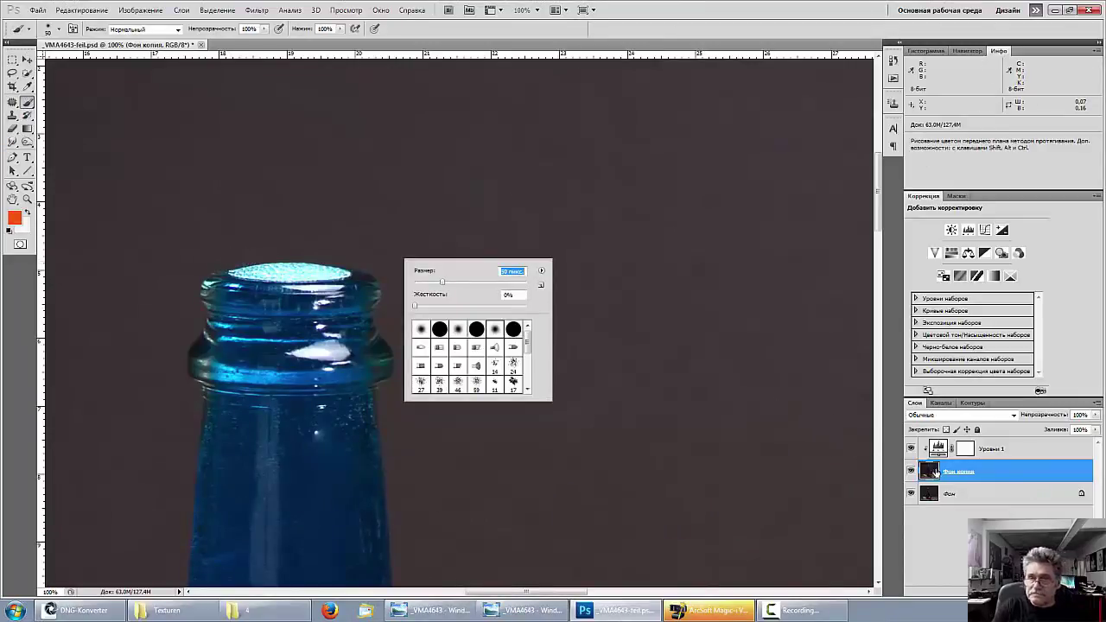
Merge the Levels adjustment into the Фон копия layer and sample the dark background above the bottle as the foreground colour
{"action": "key", "text": "Escape"}
{"action": "key", "text": "ctrl+z"}
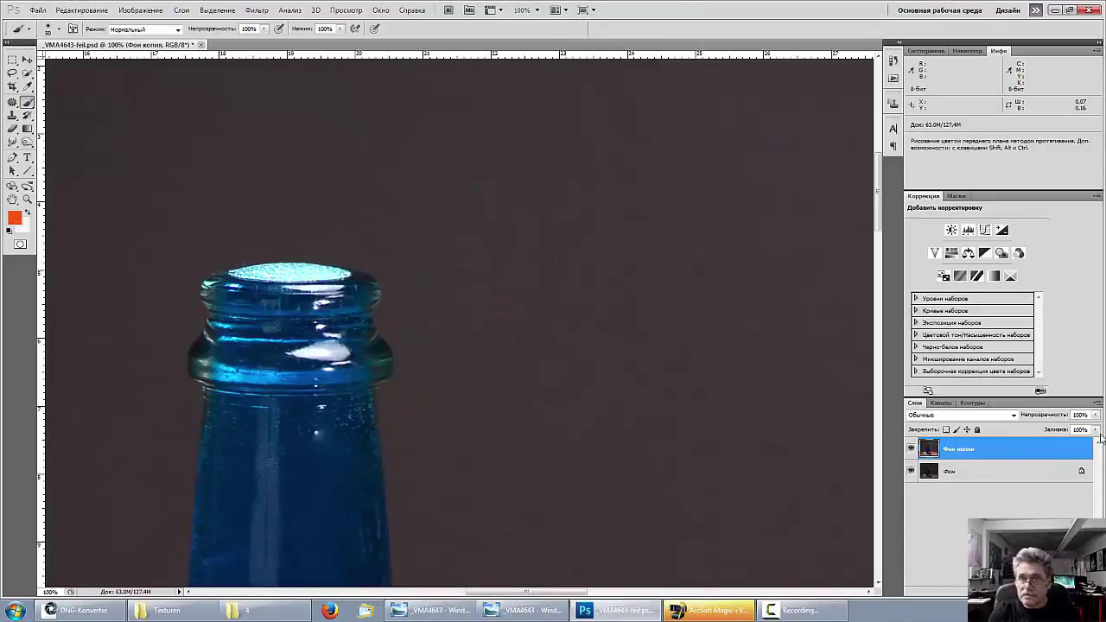
{"action": "left_click", "coordinate": [320, 228], "text": "alt"}
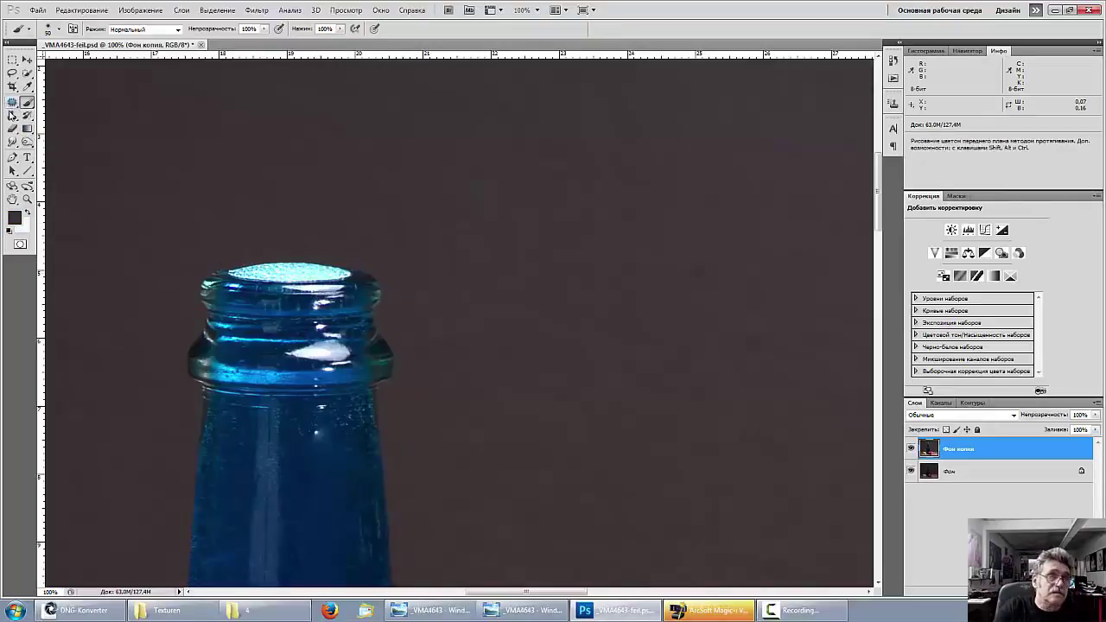
Clone the dark background over the bright opening at the top of the bottle with the Clone Stamp
{"action": "left_click", "coordinate": [13, 118]}
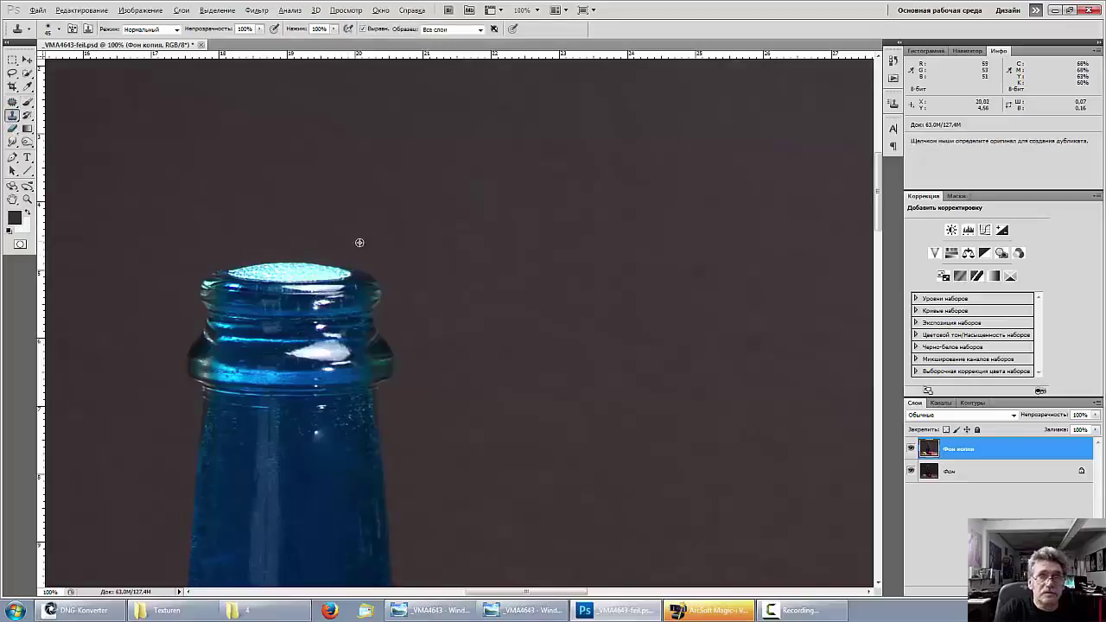
{"action": "left_click", "coordinate": [385, 250], "text": "alt"}
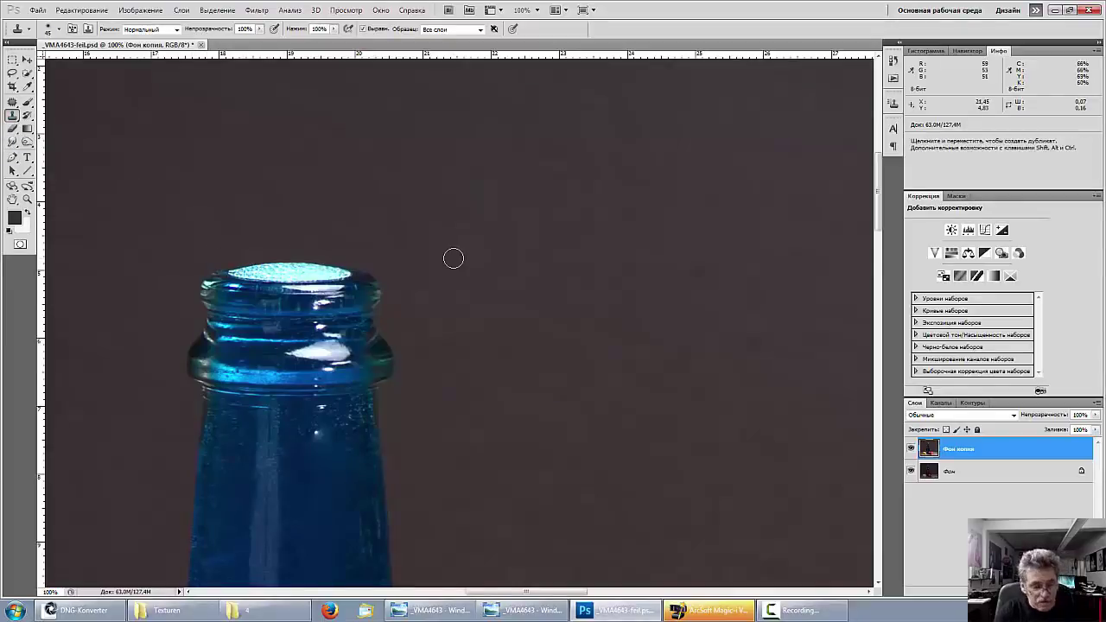
{"action": "key", "text": "ctrl"}
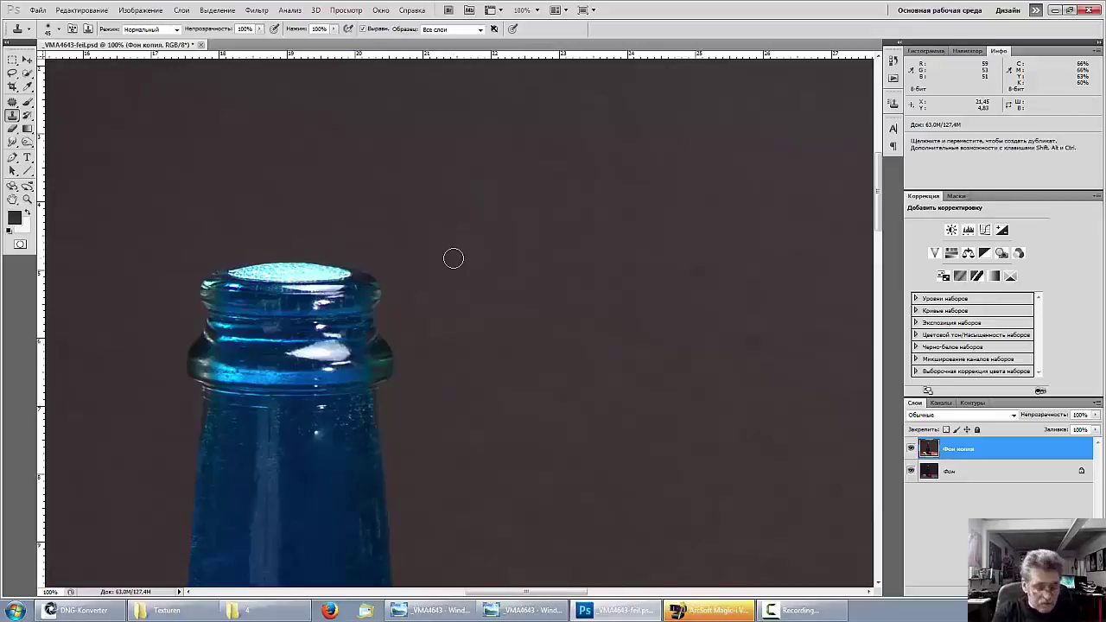
{"action": "left_click", "coordinate": [261, 217], "text": "alt"}
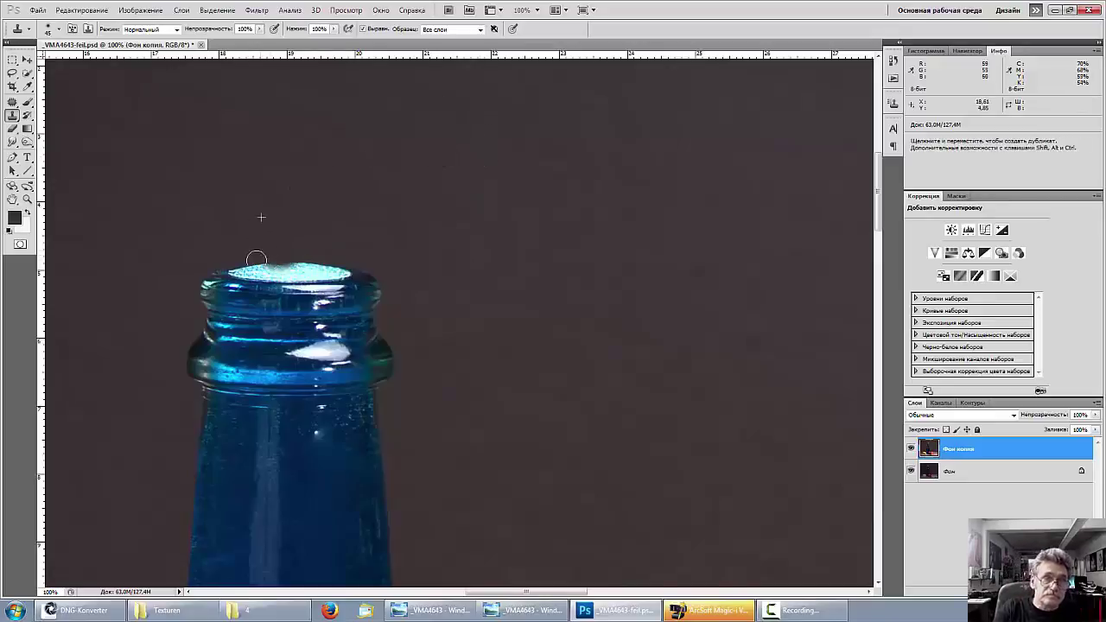
{"action": "mouse_move", "coordinate": [256, 260]}
{"action": "left_mouse_down"}
{"action": "mouse_move", "coordinate": [303, 257]}
{"action": "mouse_move", "coordinate": [248, 262]}
{"action": "mouse_move", "coordinate": [411, 239]}
{"action": "left_mouse_up"}
Adjust the Clone Stamp's hardness and cover the remaining back rim of the bottle's mouth with background
{"action": "right_click", "coordinate": [311, 207]}
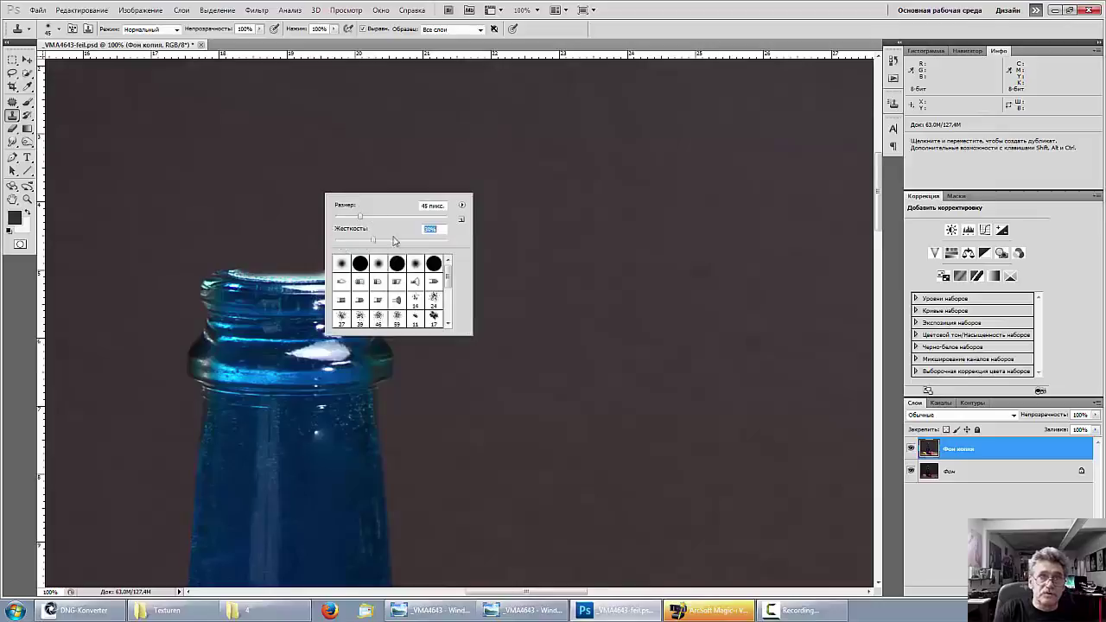
{"action": "left_click", "coordinate": [216, 250]}
{"action": "mouse_move", "coordinate": [204, 257]}
{"action": "left_mouse_down"}
{"action": "mouse_move", "coordinate": [306, 274]}
{"action": "mouse_move", "coordinate": [272, 264]}
{"action": "mouse_move", "coordinate": [377, 265]}
{"action": "mouse_move", "coordinate": [299, 272]}
{"action": "mouse_move", "coordinate": [365, 261]}
{"action": "mouse_move", "coordinate": [390, 276]}
{"action": "mouse_move", "coordinate": [256, 241]}
{"action": "mouse_move", "coordinate": [220, 259]}
{"action": "left_mouse_up"}
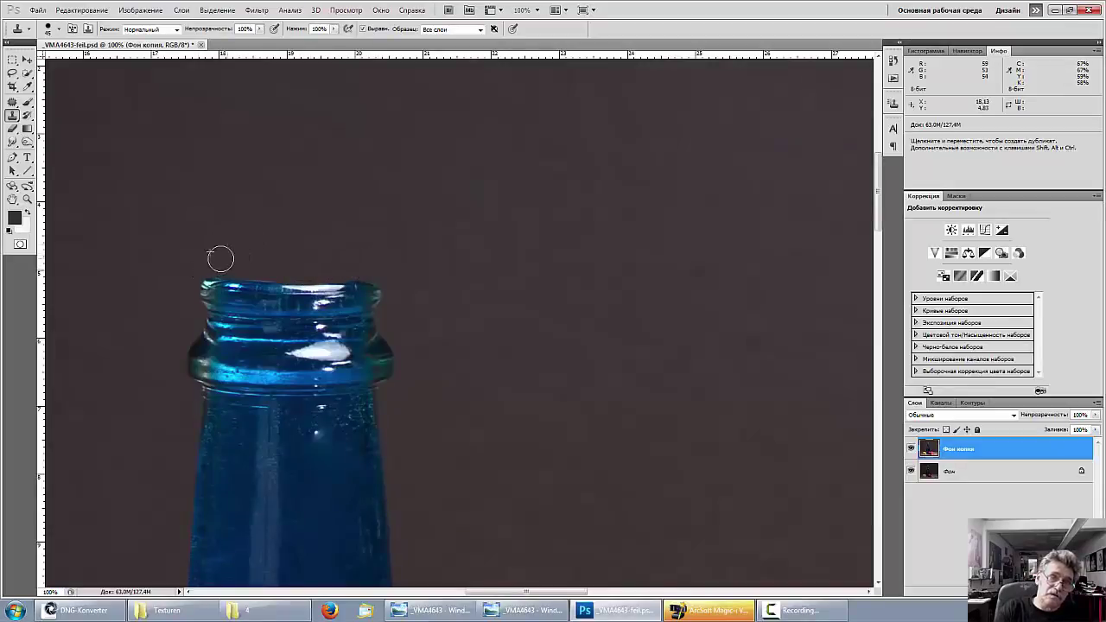
Smudge away the white highlights on the bottle's rim and neck ring using the Smudge tool in Darken mode
{"action": "left_click", "coordinate": [12, 141]}
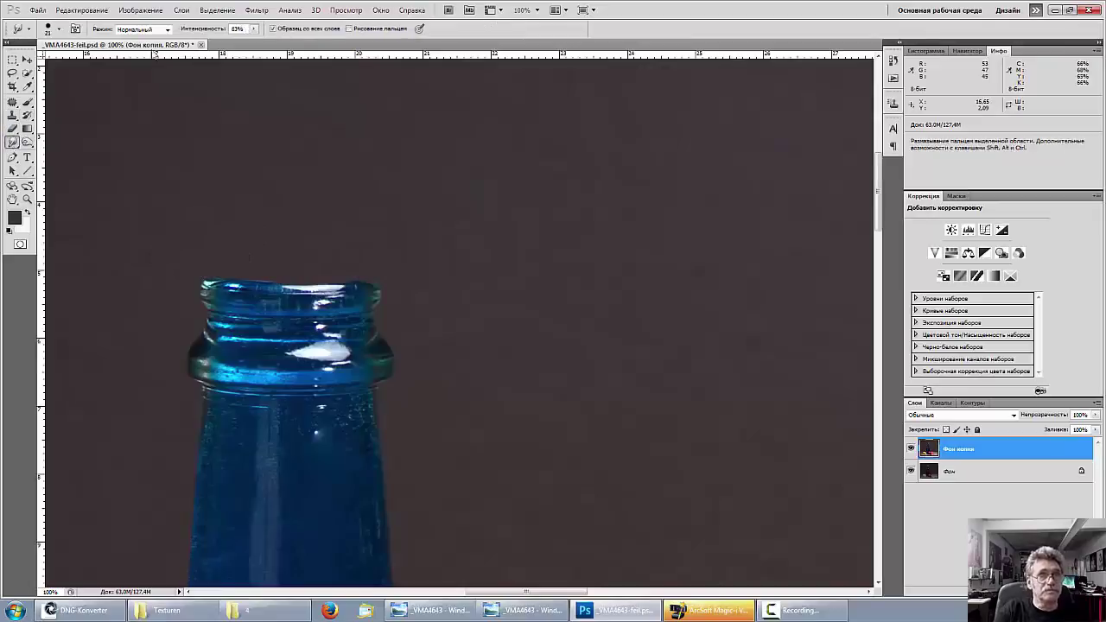
{"action": "left_click", "coordinate": [167, 30]}
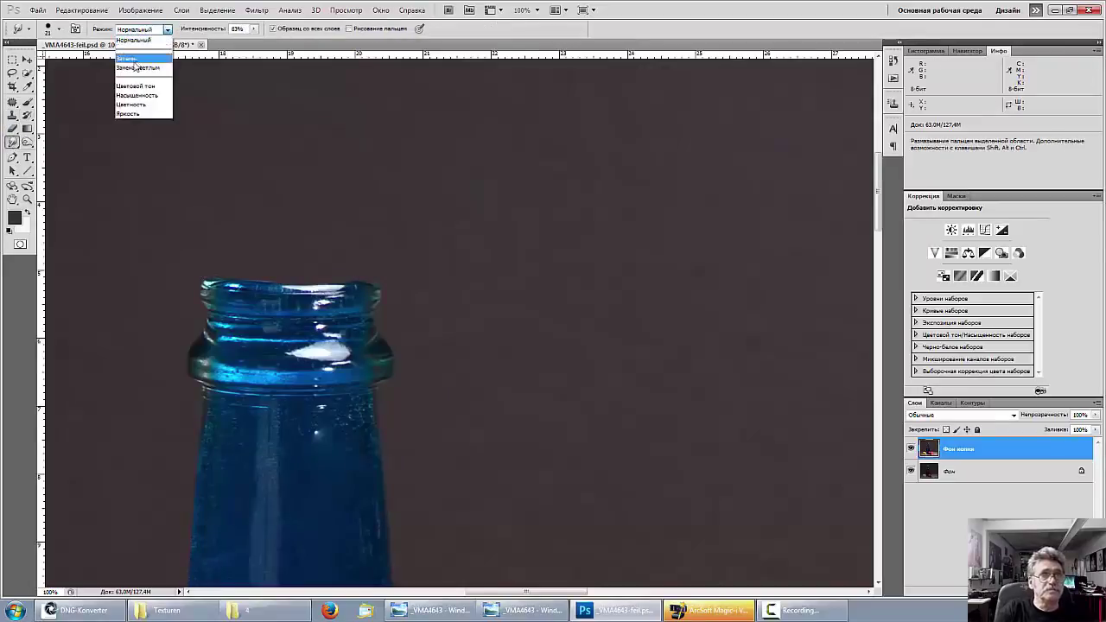
{"action": "left_click", "coordinate": [138, 59]}
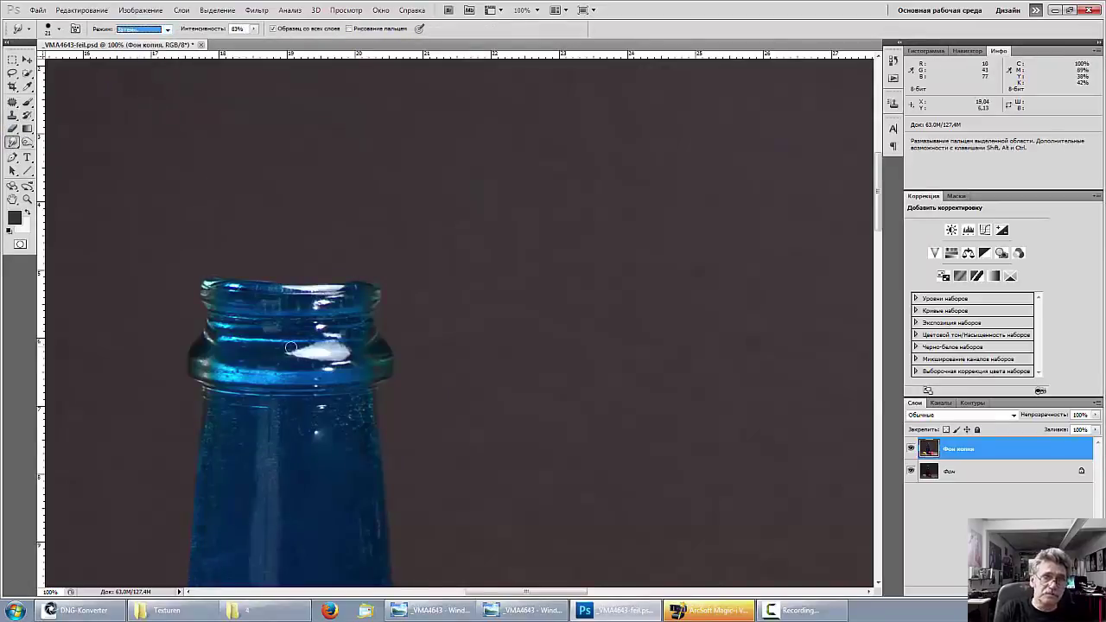
{"action": "mouse_move", "coordinate": [291, 347]}
{"action": "left_mouse_down"}
{"action": "mouse_move", "coordinate": [332, 349]}
{"action": "mouse_move", "coordinate": [277, 354]}
{"action": "mouse_move", "coordinate": [337, 348]}
{"action": "mouse_move", "coordinate": [318, 349]}
{"action": "left_mouse_up"}
{"action": "mouse_move", "coordinate": [288, 290]}
{"action": "left_mouse_down"}
{"action": "mouse_move", "coordinate": [346, 286]}
{"action": "mouse_move", "coordinate": [293, 304]}
{"action": "mouse_move", "coordinate": [334, 298]}
{"action": "mouse_move", "coordinate": [294, 309]}
{"action": "left_mouse_up"}
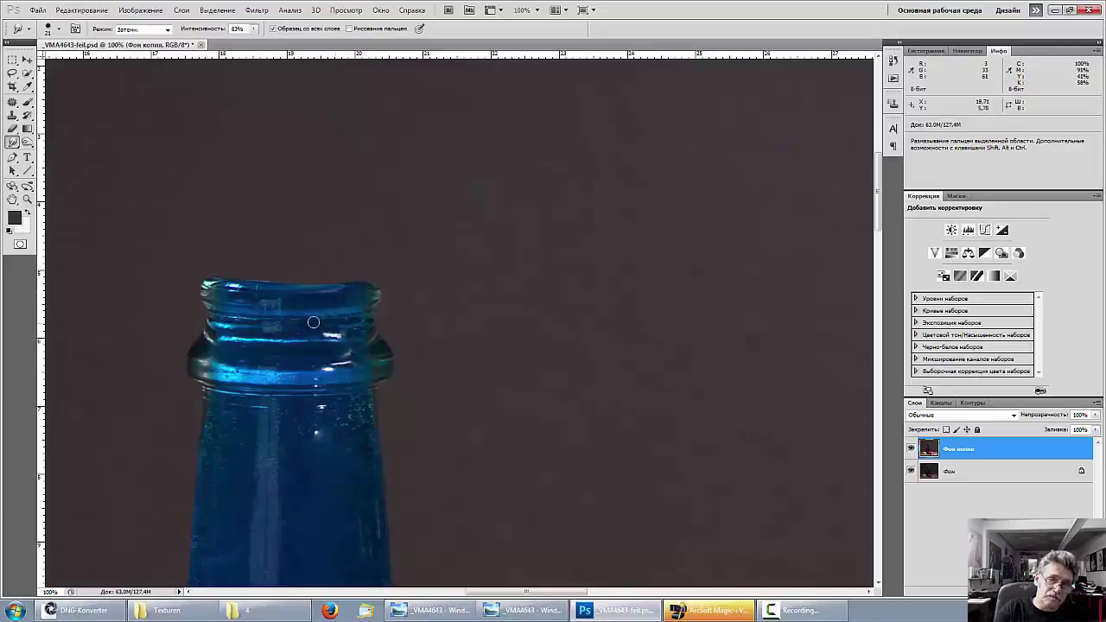
{"action": "left_click_drag", "start_coordinate": [349, 356], "coordinate": [344, 357]}
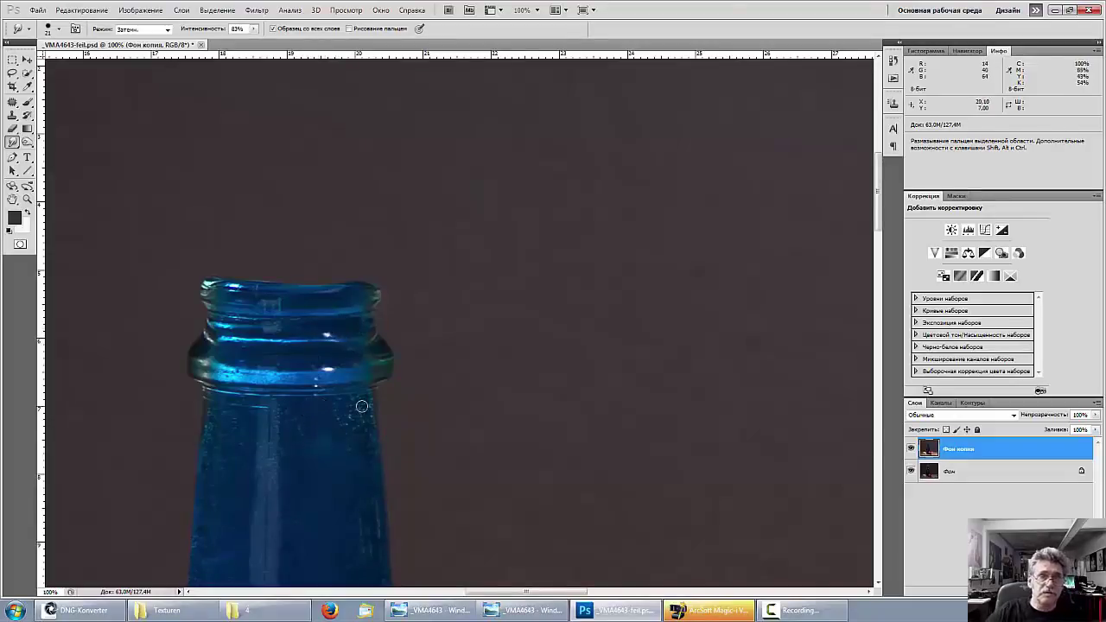
{"action": "key", "text": "ctrl+minus"}
{"action": "key", "text": "ctrl+minus"}
{"action": "key", "text": "ctrl+minus"}
{"action": "key", "text": "ctrl+minus"}
{"action": "key", "text": "ctrl+minus"}
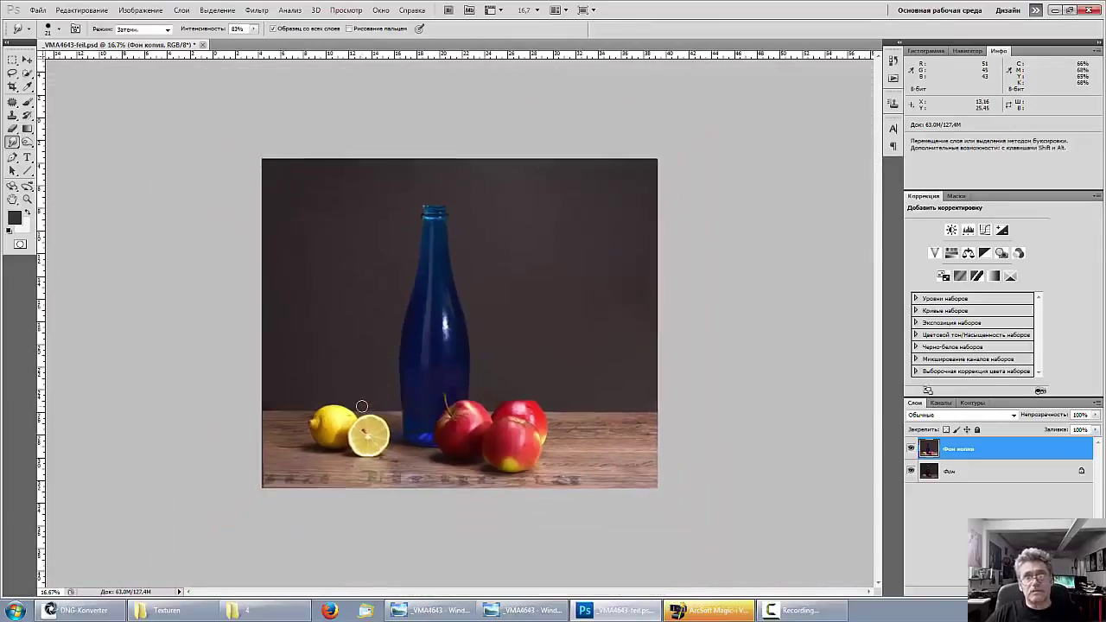
{"action": "key", "text": "ctrl+minus"}
{"action": "key", "text": "ctrl+plus"}
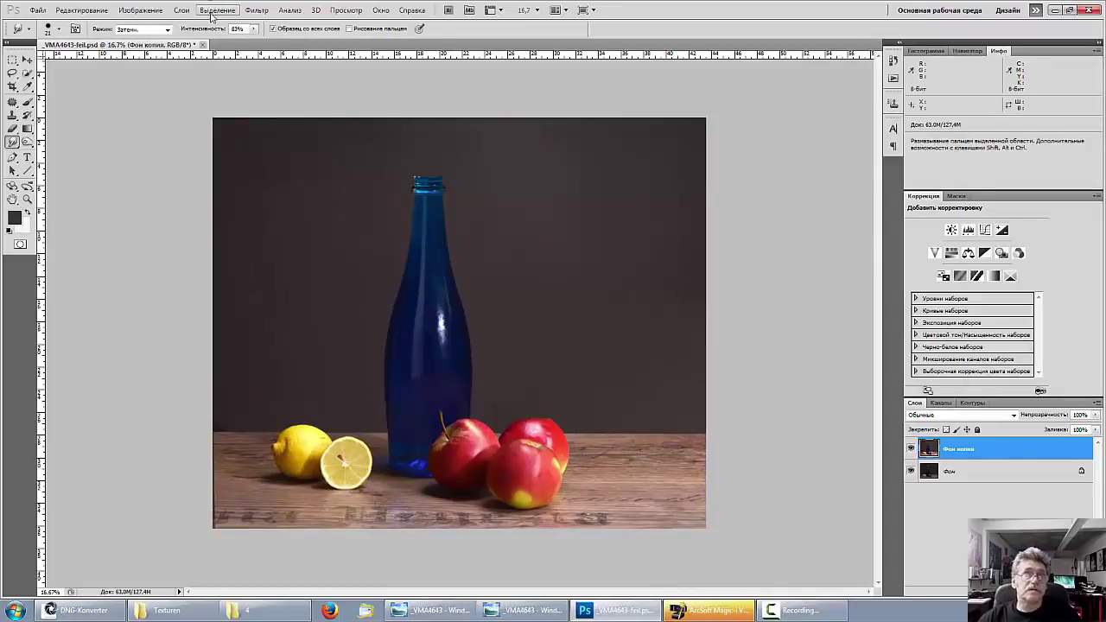
{"action": "left_click", "coordinate": [256, 10]}
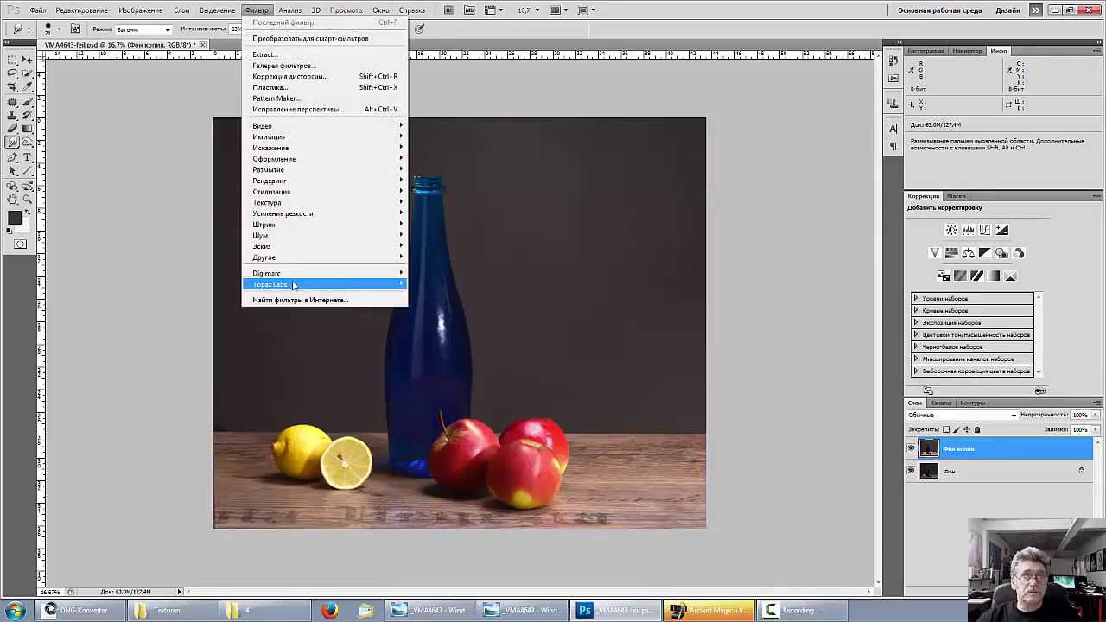
{"action": "mouse_move", "coordinate": [292, 287]}
{"action": "left_click", "coordinate": [201, 284]}
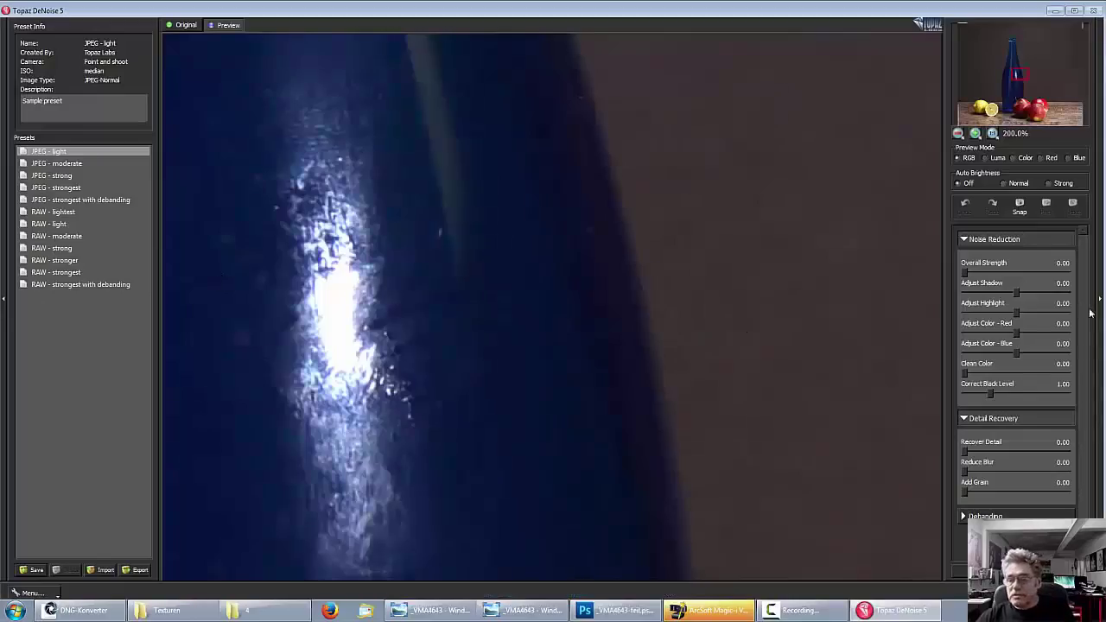
{"action": "left_click_drag", "start_coordinate": [1002, 273], "coordinate": [1010, 272]}
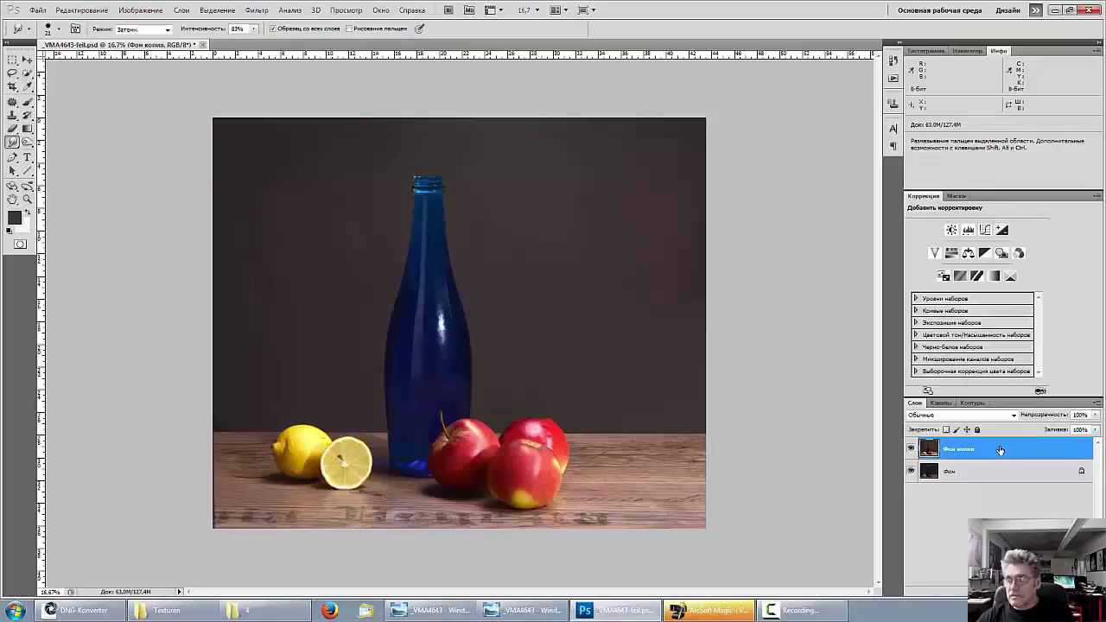
Duplicate the Фон копия layer and denoise the copy with Topaz DeNoise 5: Overall Strength 0.42, Recover Detail 0.31, Reduce Blur 0.28, Add Grain 0.29
{"action": "left_click_drag", "start_coordinate": [994, 464], "coordinate": [1067, 589]}
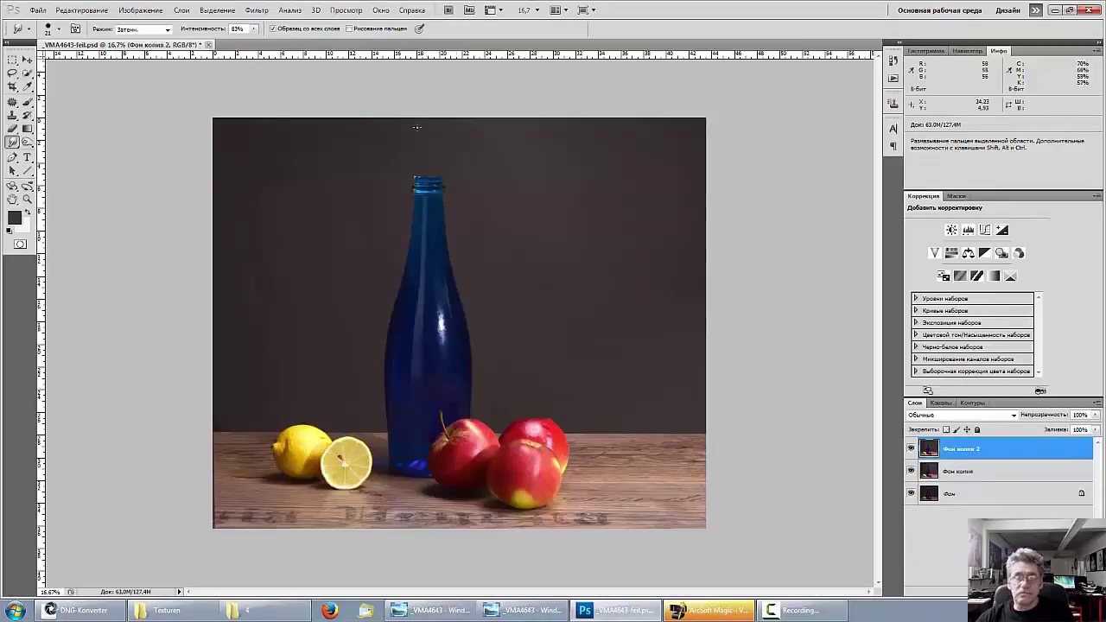
{"action": "left_click", "coordinate": [266, 15]}
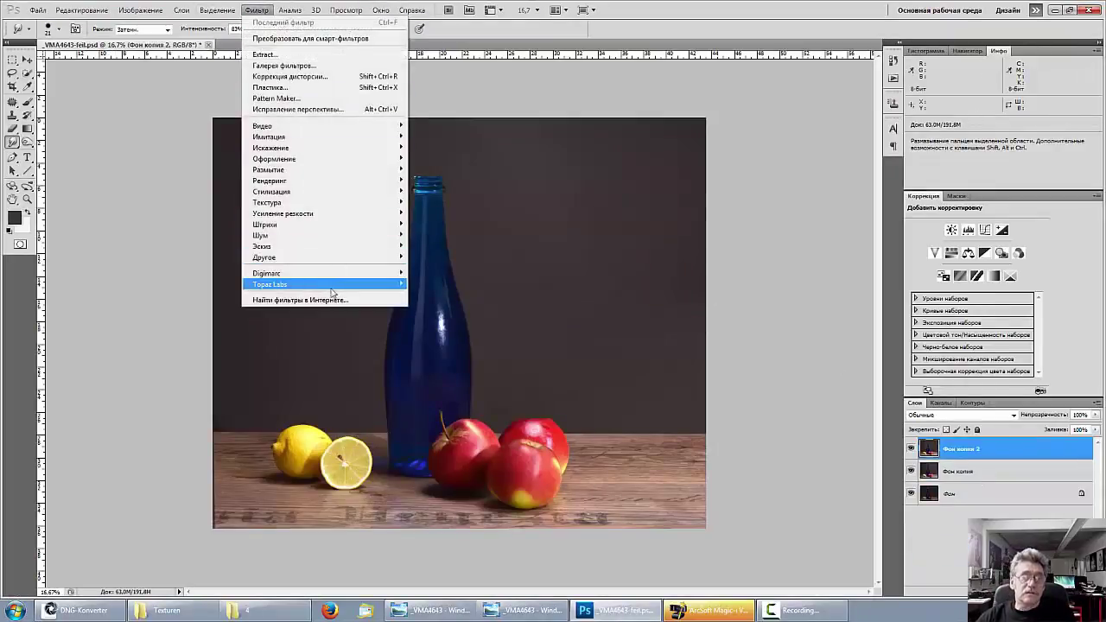
{"action": "mouse_move", "coordinate": [306, 286]}
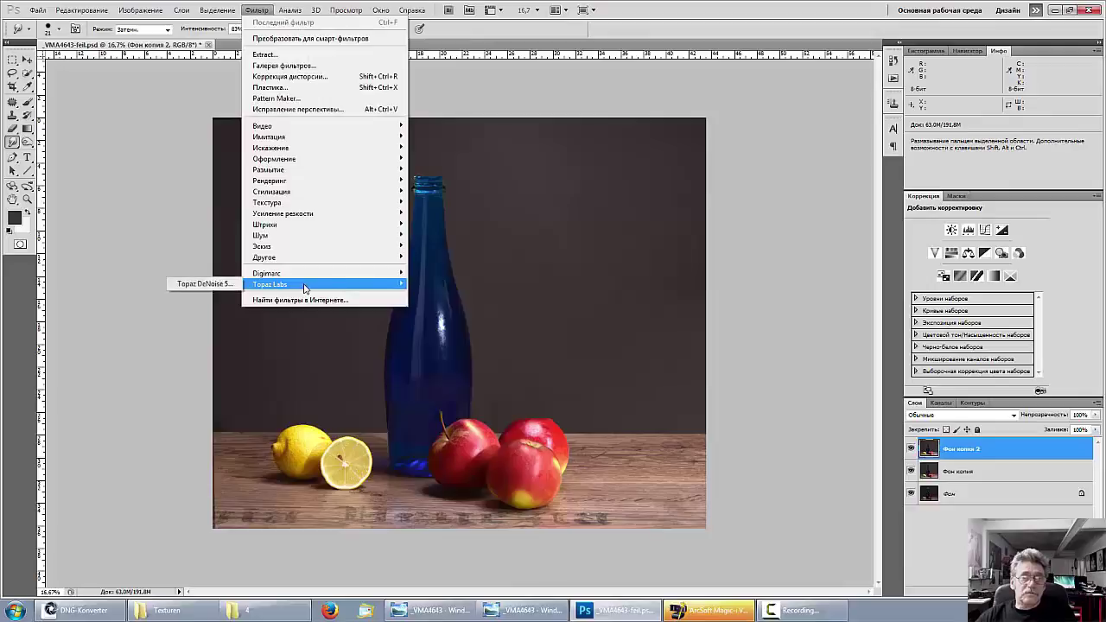
{"action": "left_click", "coordinate": [193, 286]}
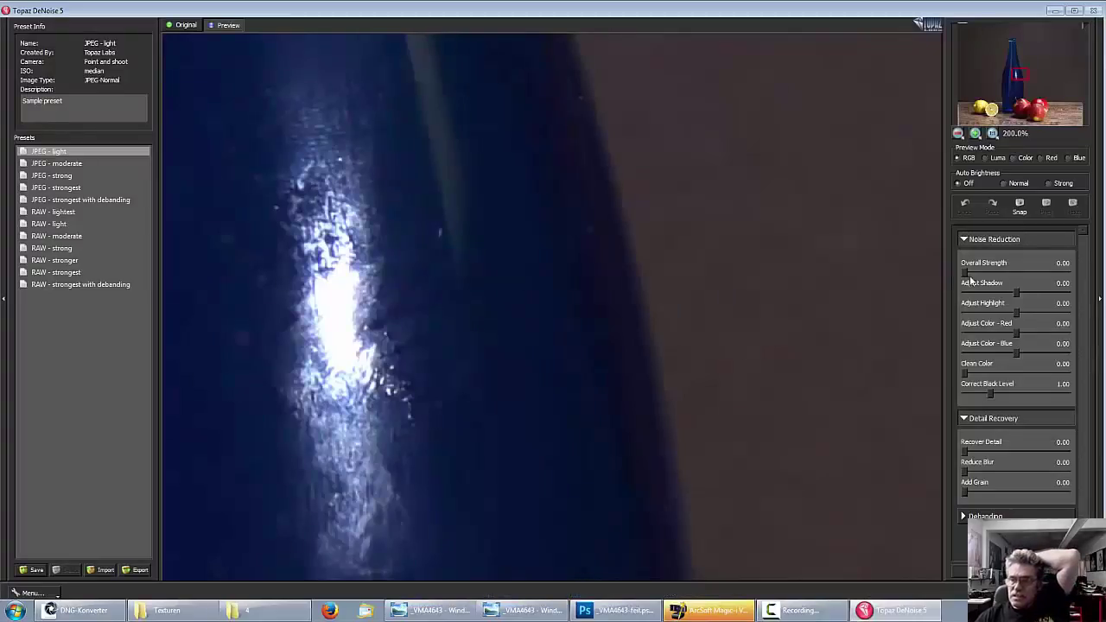
{"action": "left_click_drag", "start_coordinate": [965, 272], "coordinate": [1007, 272]}
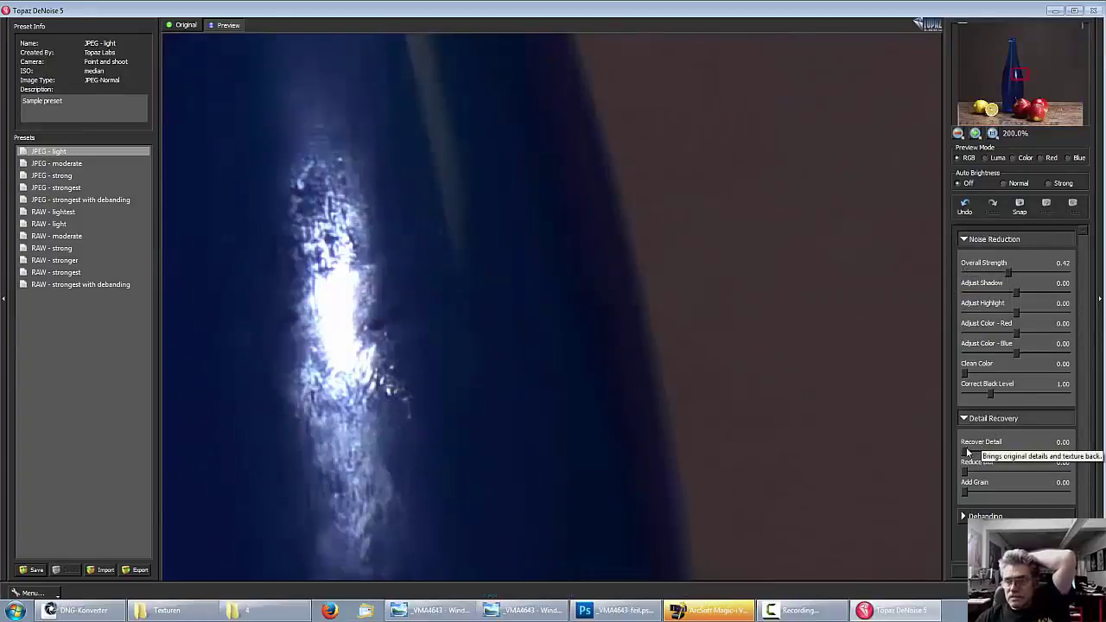
{"action": "left_click_drag", "start_coordinate": [966, 452], "coordinate": [996, 492]}
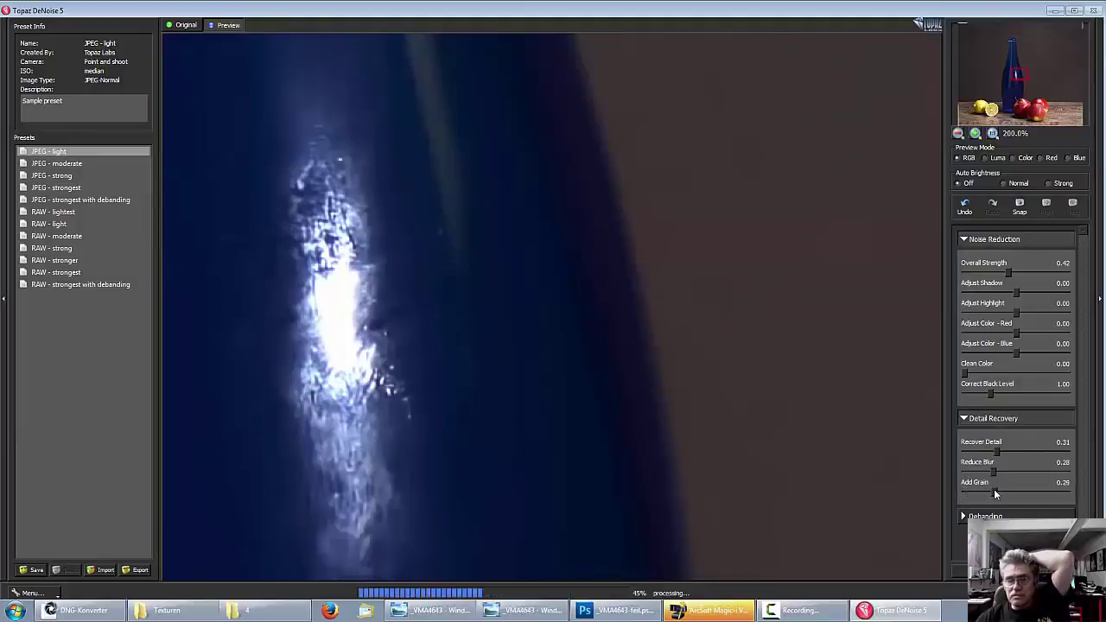
{"action": "key", "text": "Return"}
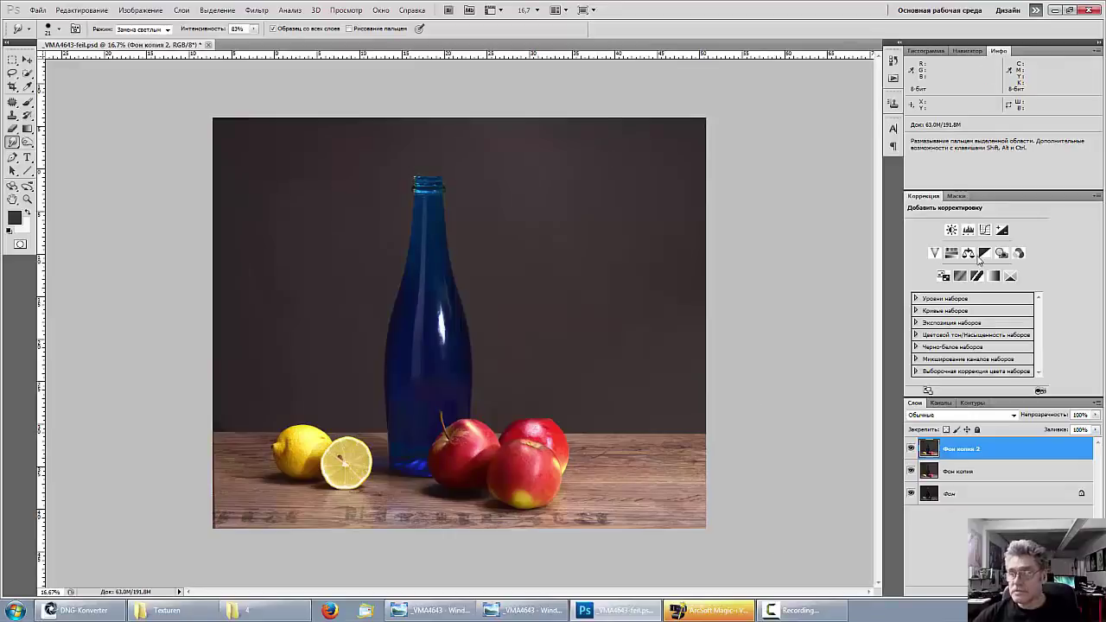
Add a Levels adjustment above Фон копия 2 with the white input at 198, invert its mask to black and ready the Brush tool
{"action": "left_click", "coordinate": [967, 229]}
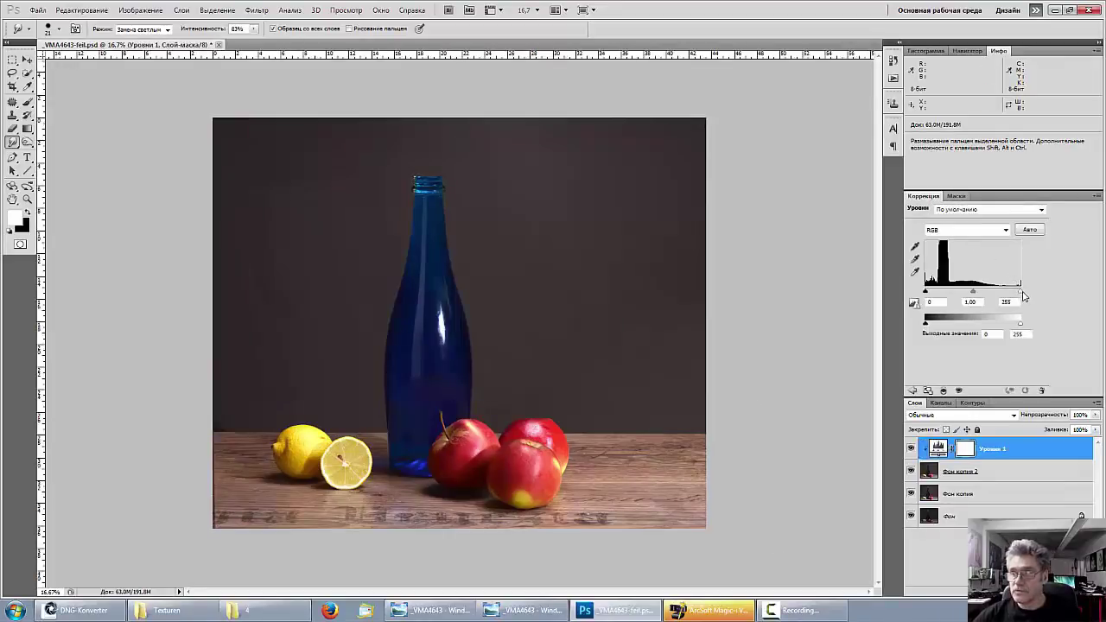
{"action": "left_click_drag", "start_coordinate": [1020, 291], "coordinate": [995, 292]}
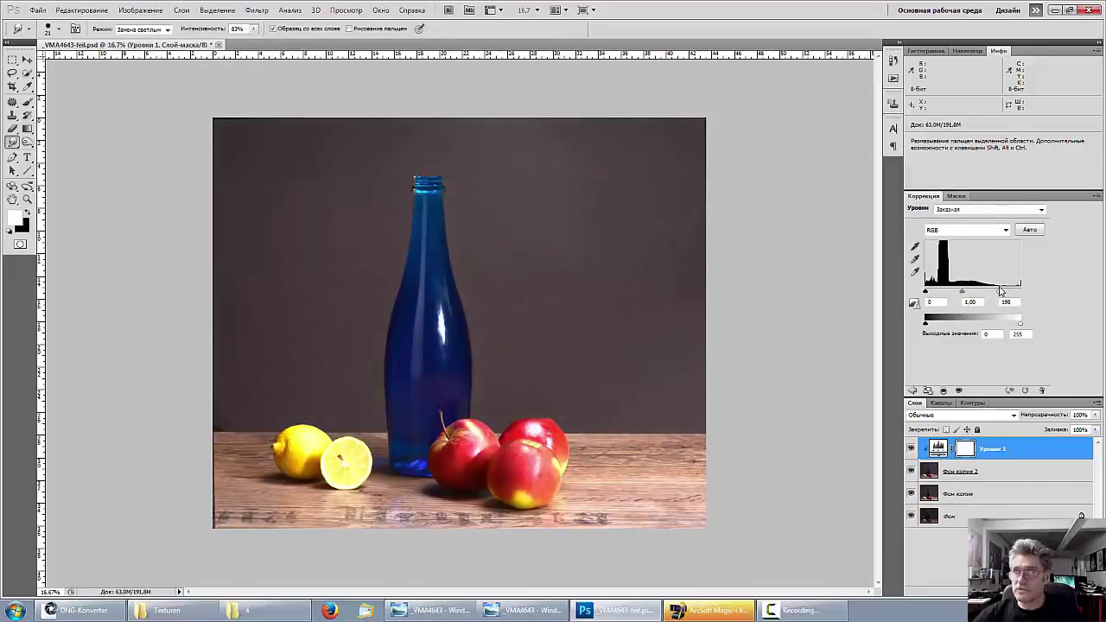
{"action": "left_click_drag", "start_coordinate": [1001, 291], "coordinate": [1002, 291]}
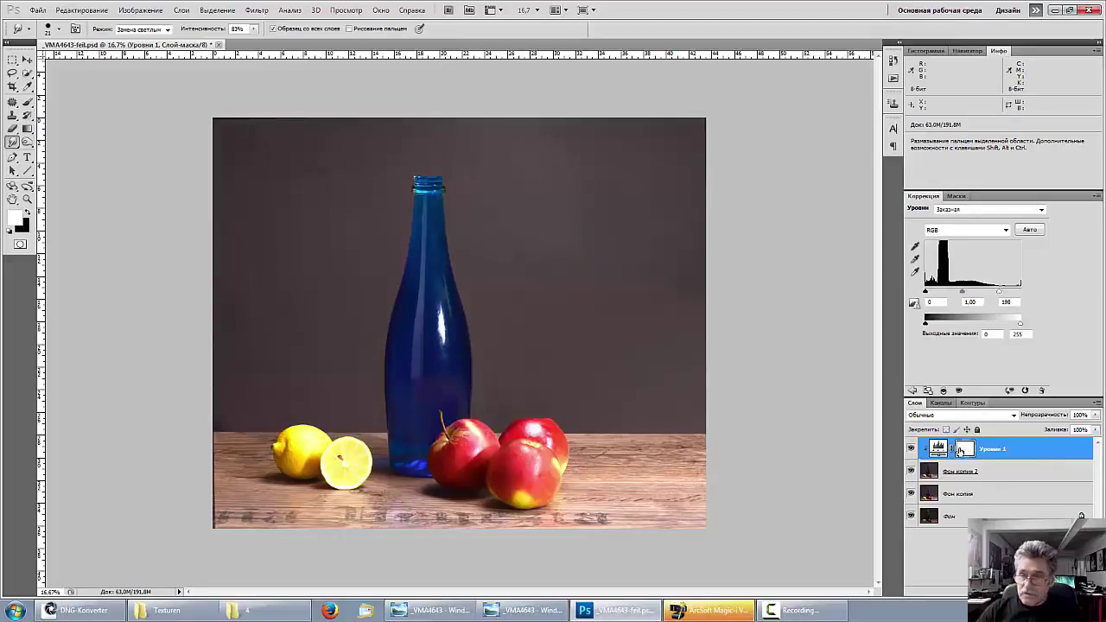
{"action": "key", "text": "ctrl+i"}
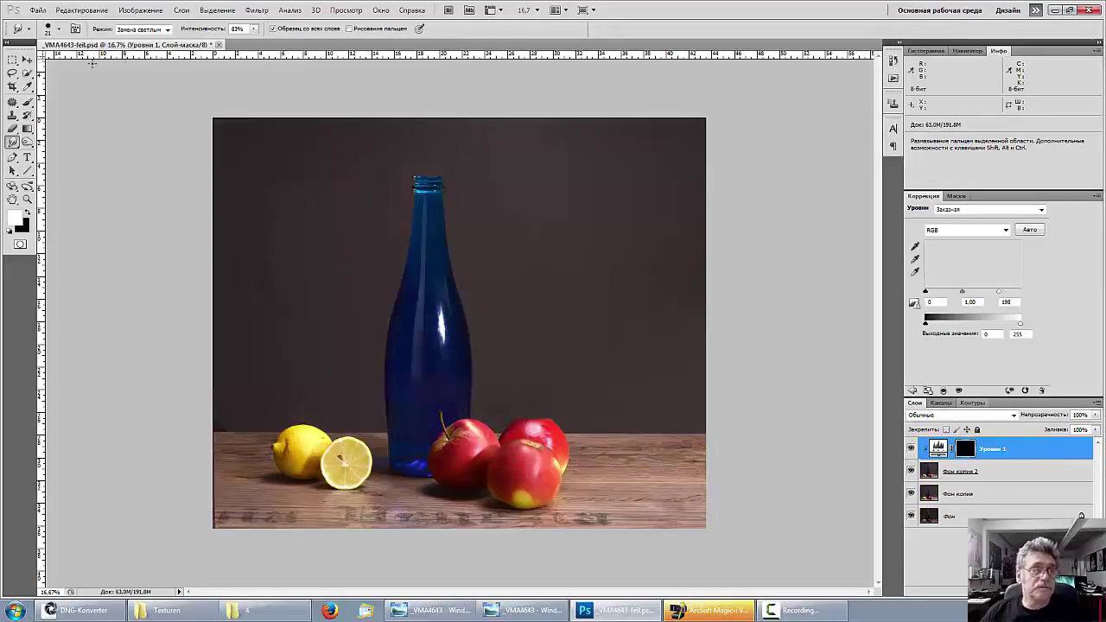
{"action": "left_click", "coordinate": [27, 102]}
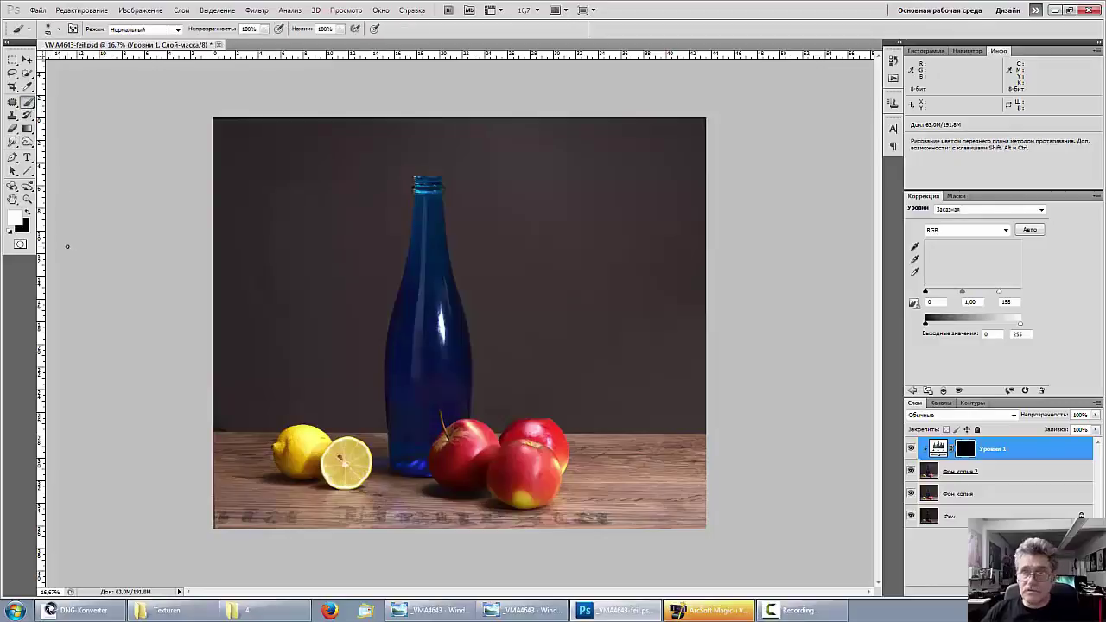
{"action": "right_click", "coordinate": [427, 295]}
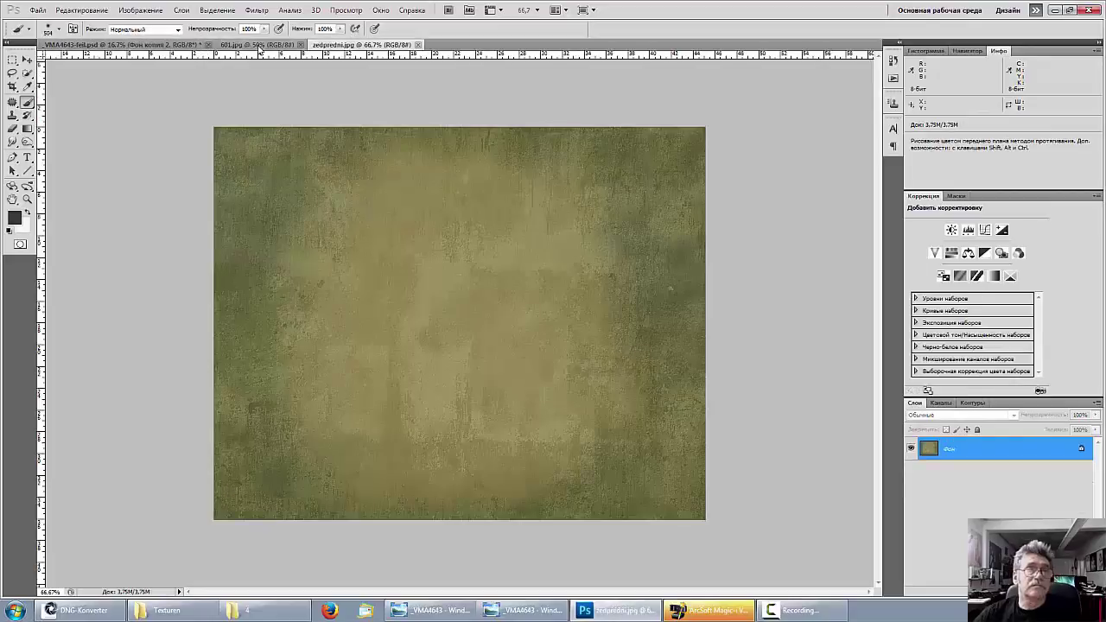
Compare the open texture images, then copy all of 601.jpg and paste it as a new layer into _VMA4643-feil.psd
{"action": "left_click", "coordinate": [140, 49]}
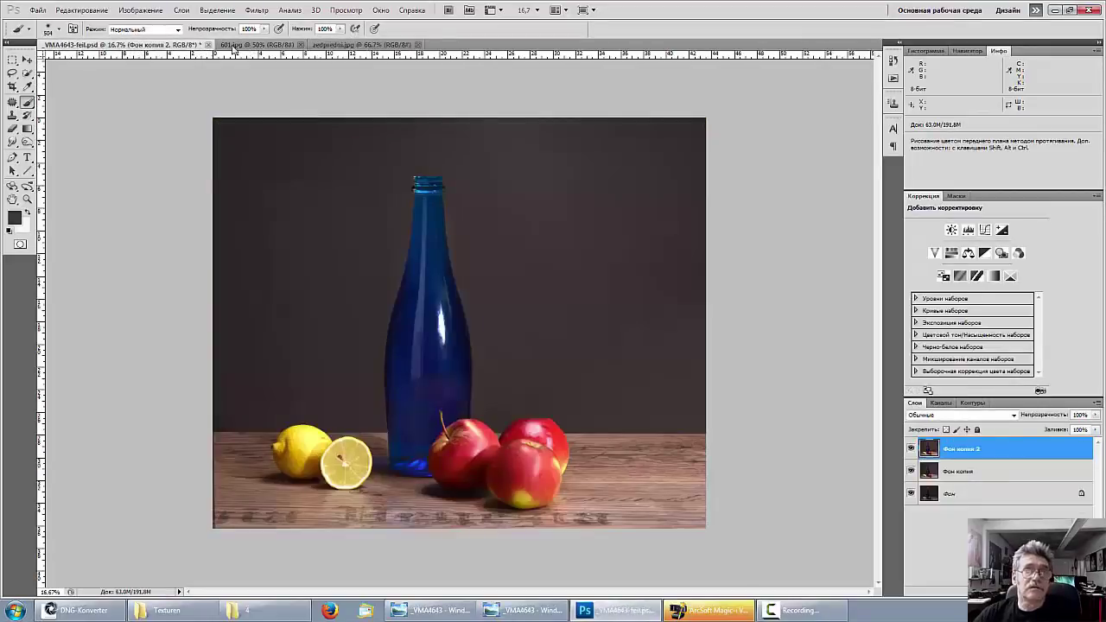
{"action": "left_click", "coordinate": [256, 46]}
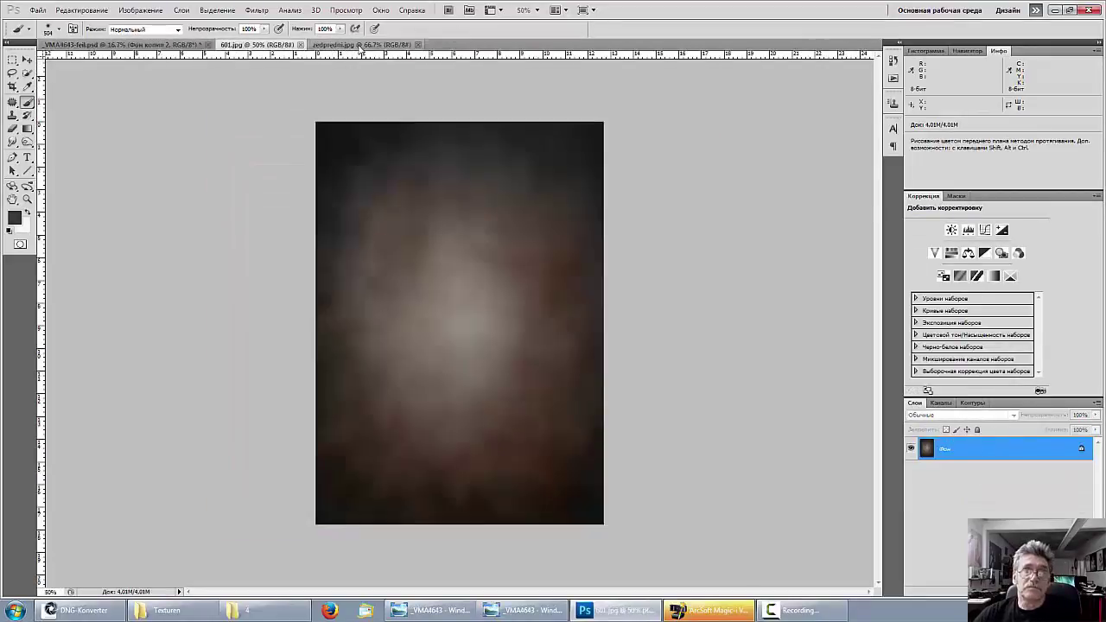
{"action": "left_click", "coordinate": [358, 46]}
{"action": "left_click", "coordinate": [275, 45]}
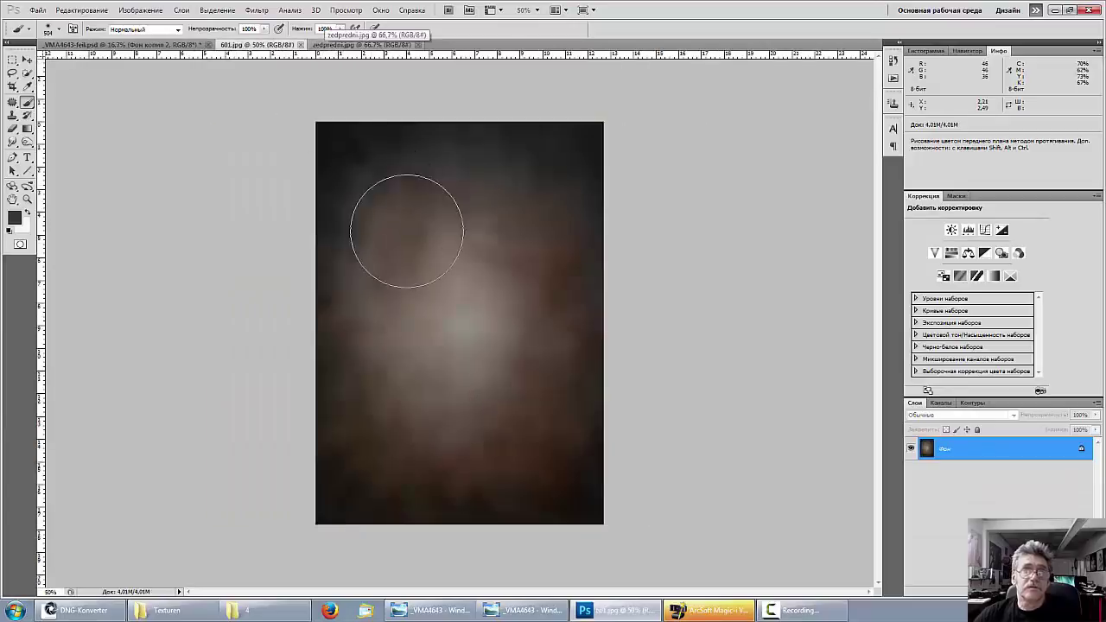
{"action": "key", "text": "v"}
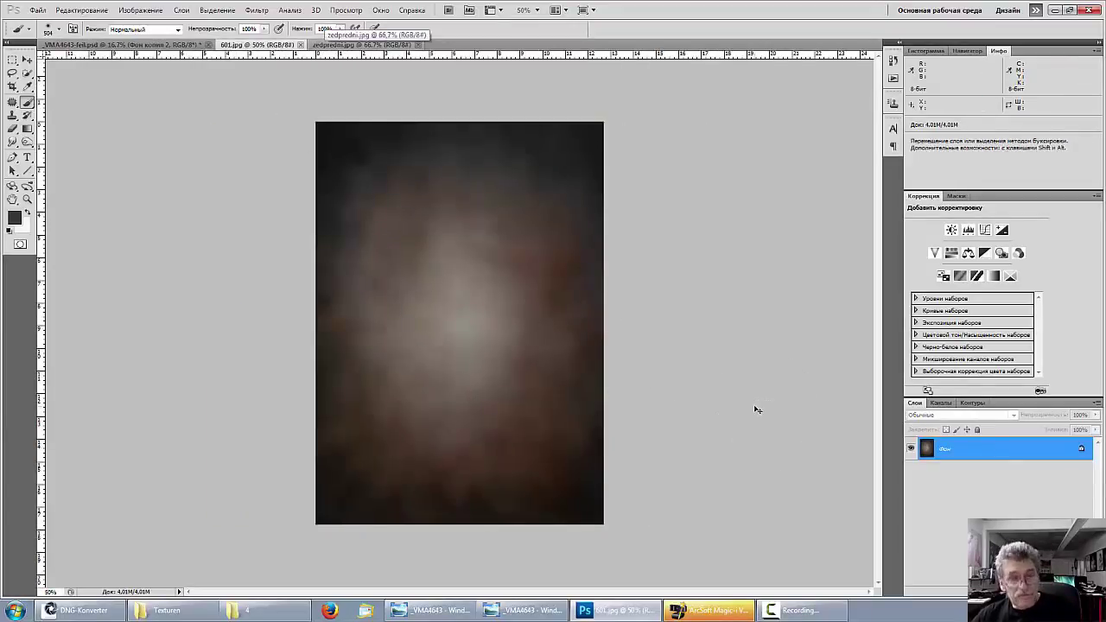
{"action": "key", "text": "ctrl+a"}
{"action": "key", "text": "b"}
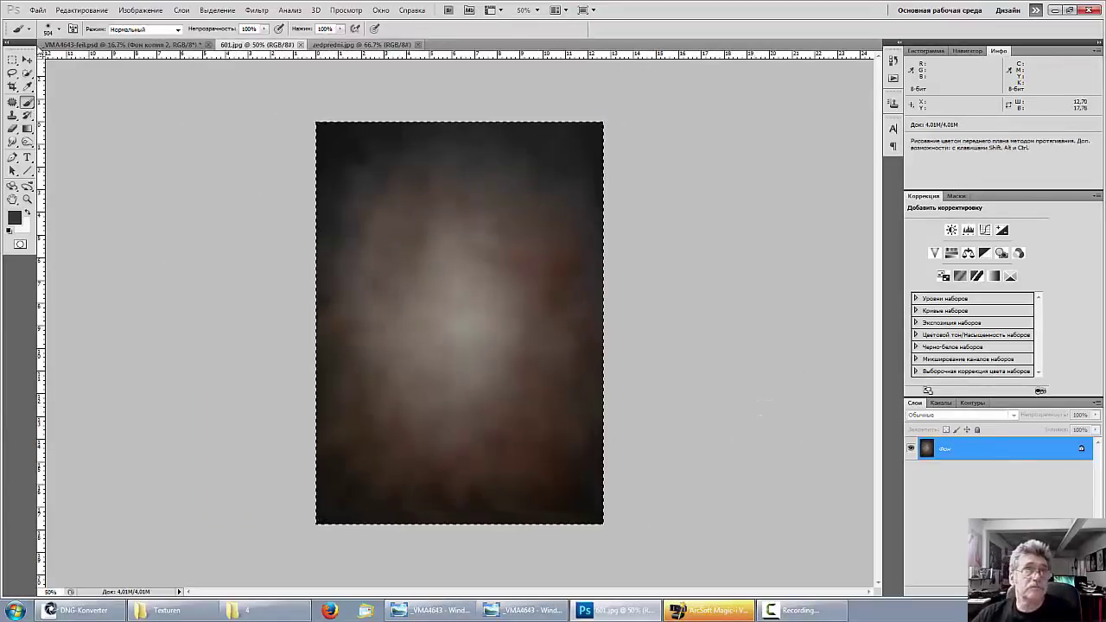
{"action": "left_click", "coordinate": [69, 45]}
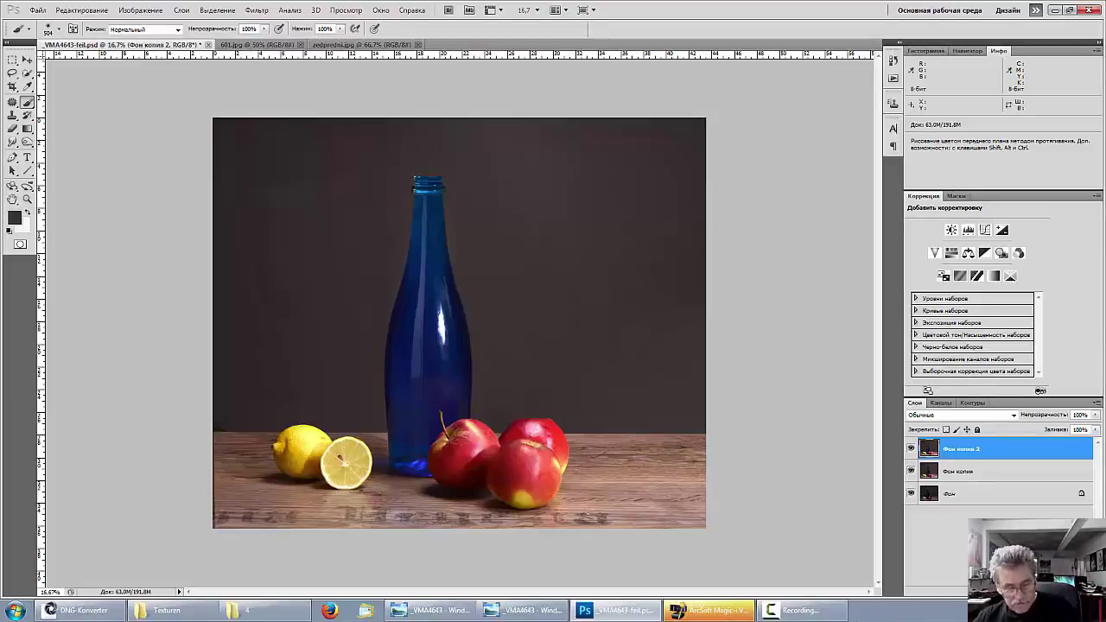
{"action": "key", "text": "ctrl+v"}
Rotate the pasted texture by 90° and scale it proportionally to 442.69% so that it covers the whole photo
{"action": "key", "text": "ctrl+t"}
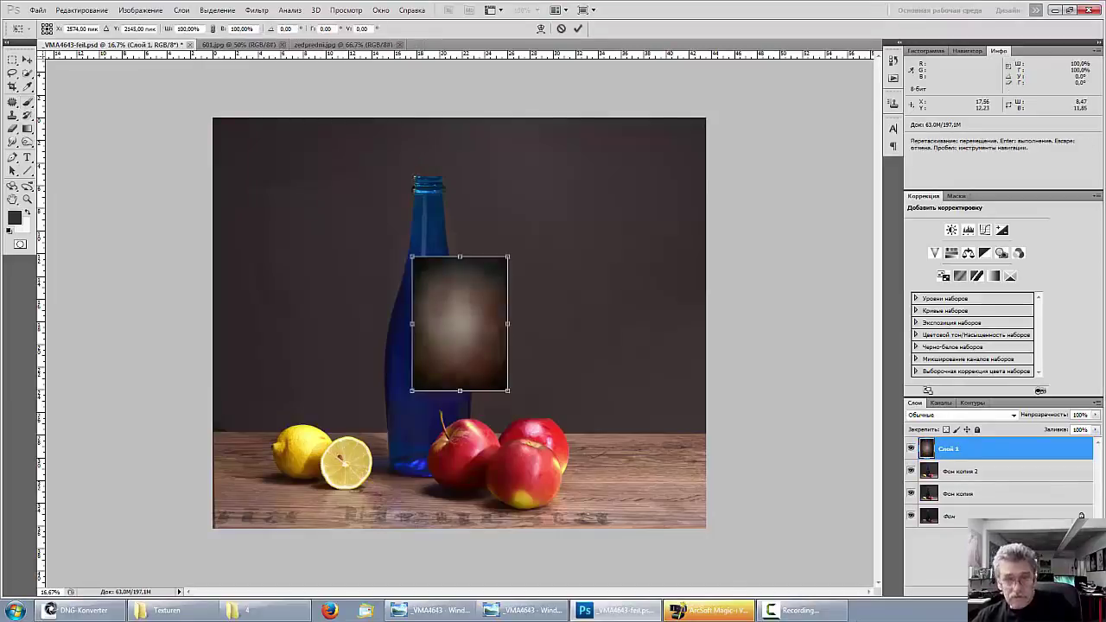
{"action": "left_click_drag", "start_coordinate": [583, 249], "coordinate": [573, 501]}
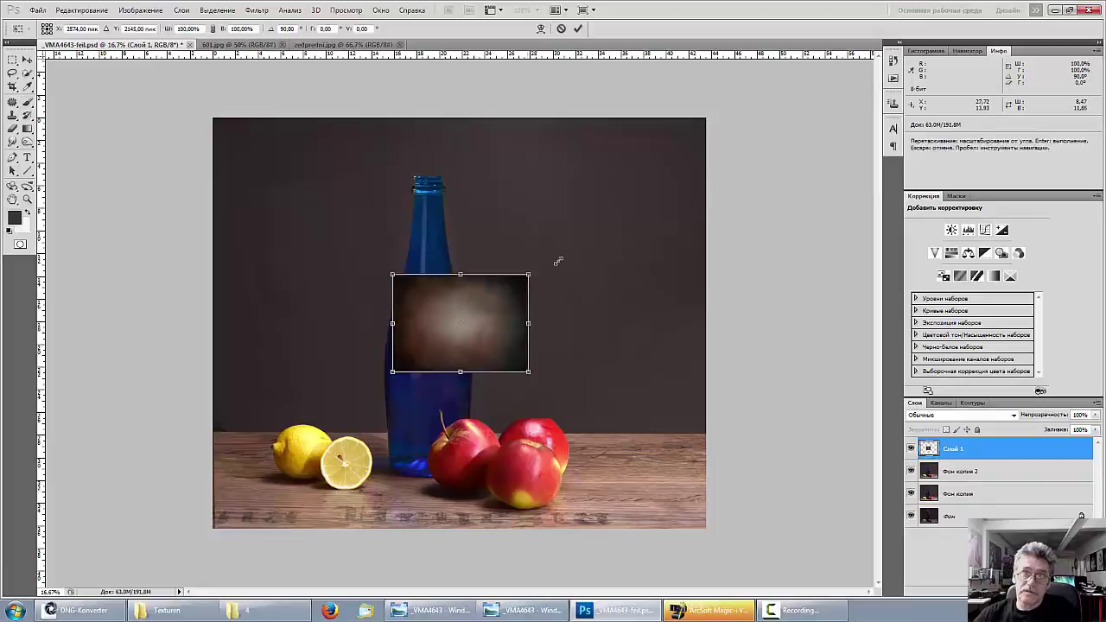
{"action": "left_click_drag", "start_coordinate": [528, 276], "coordinate": [853, 42]}
{"action": "left_click_drag", "start_coordinate": [595, 234], "coordinate": [459, 279]}
{"action": "left_click_drag", "start_coordinate": [672, 446], "coordinate": [802, 537]}
{"action": "left_click_drag", "start_coordinate": [577, 490], "coordinate": [559, 489]}
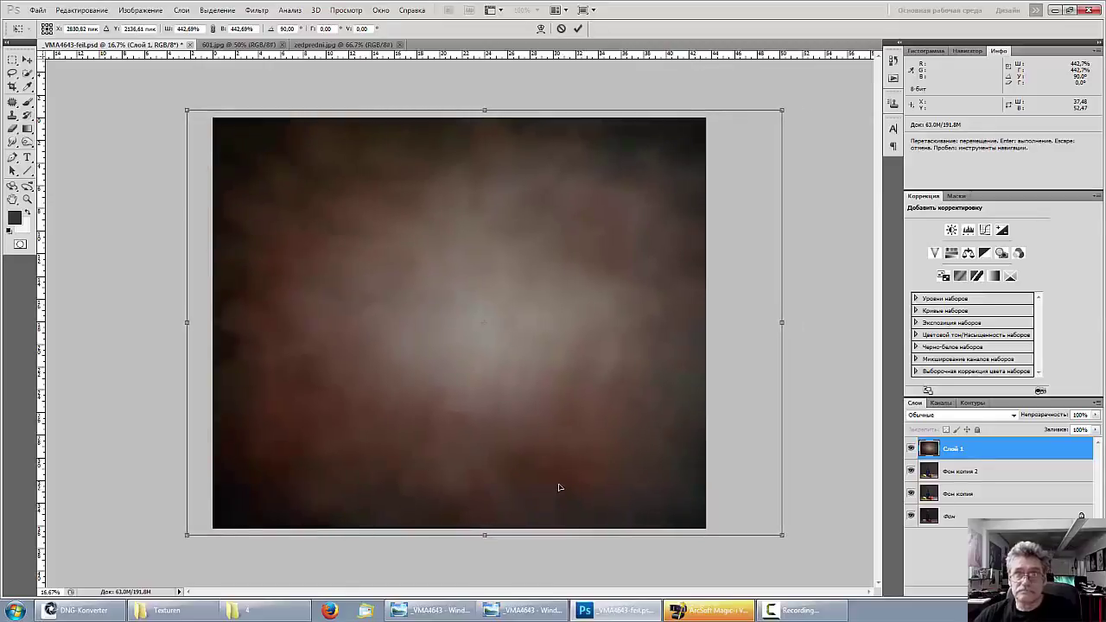
{"action": "key", "text": "Return"}
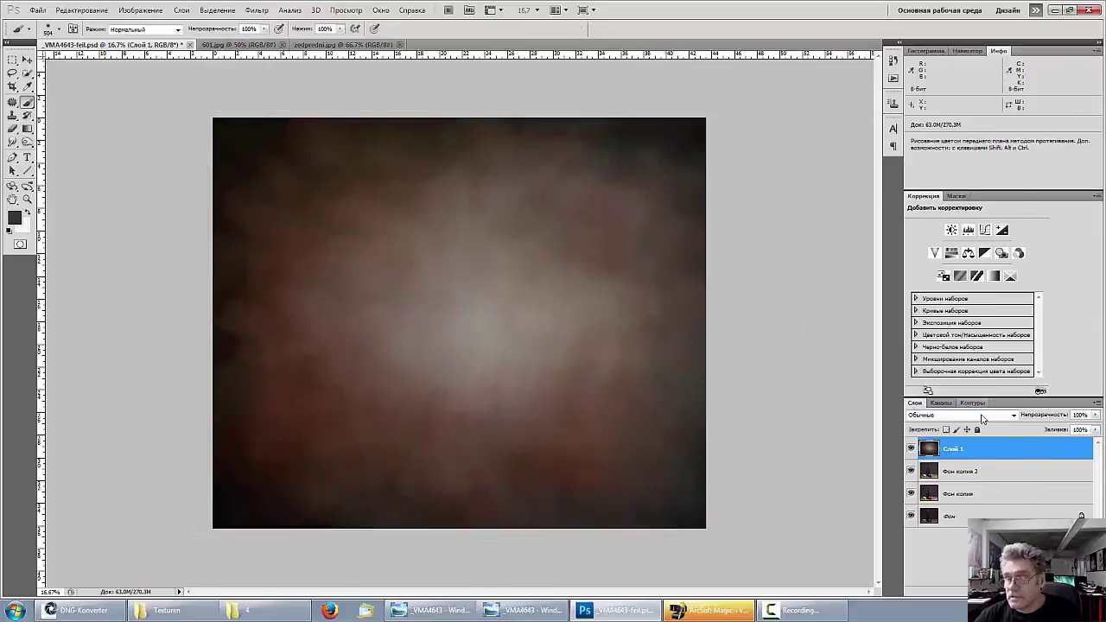
Try out successive blend modes on the texture layer Слой 1 and set it to Перекрытие
{"action": "left_click", "coordinate": [987, 414]}
{"action": "left_click", "coordinate": [987, 416]}
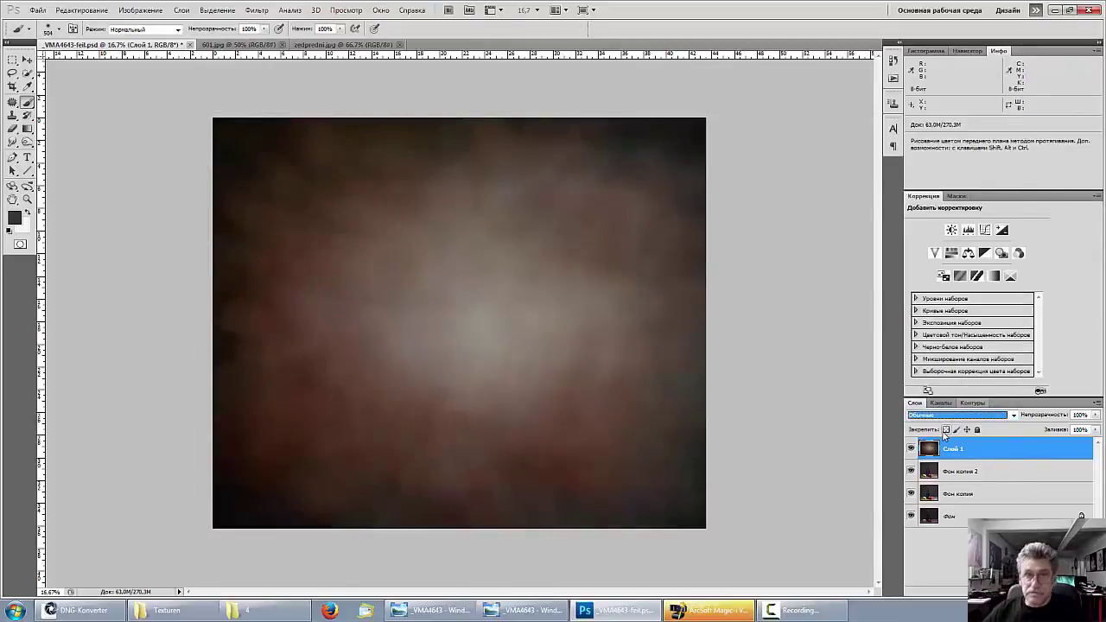
{"action": "key", "text": "Down"}
{"action": "key", "text": "Down"}
{"action": "key", "text": "Down"}
{"action": "key", "text": "Down"}
{"action": "key", "text": "Down"}
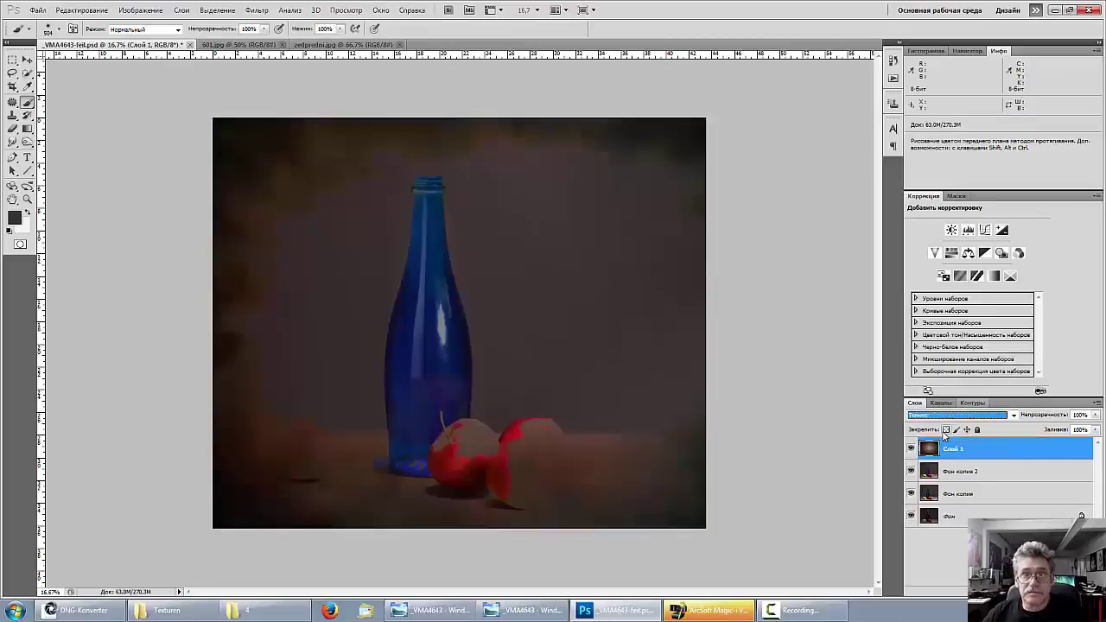
{"action": "key", "text": "Down"}
{"action": "key", "text": "Down"}
{"action": "key", "text": "Down"}
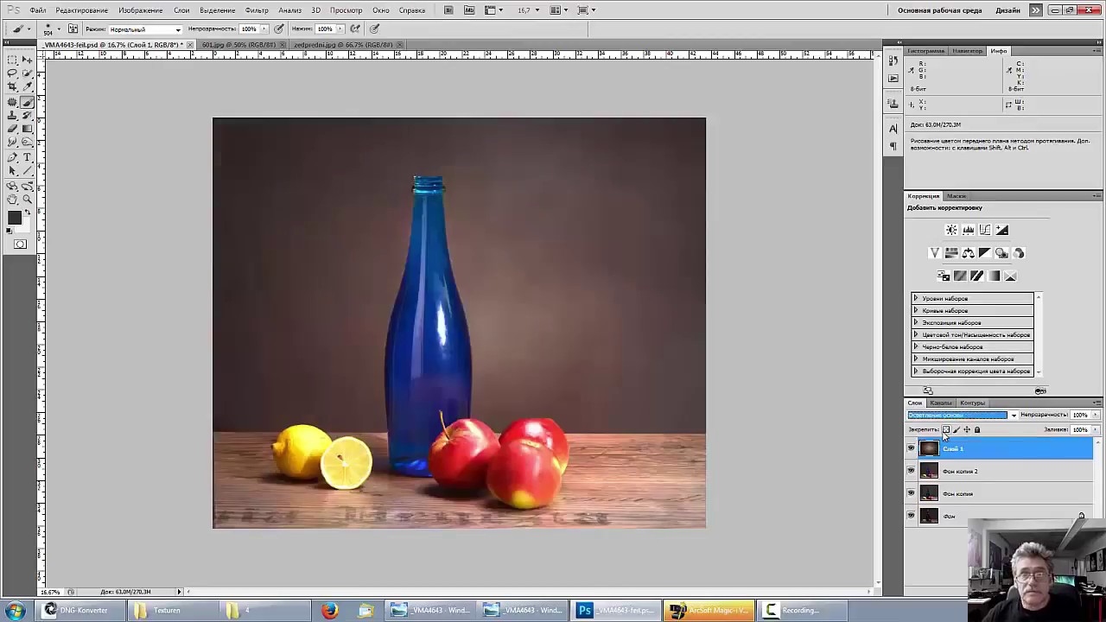
{"action": "key", "text": "Down"}
{"action": "key", "text": "Down"}
{"action": "key", "text": "Up"}
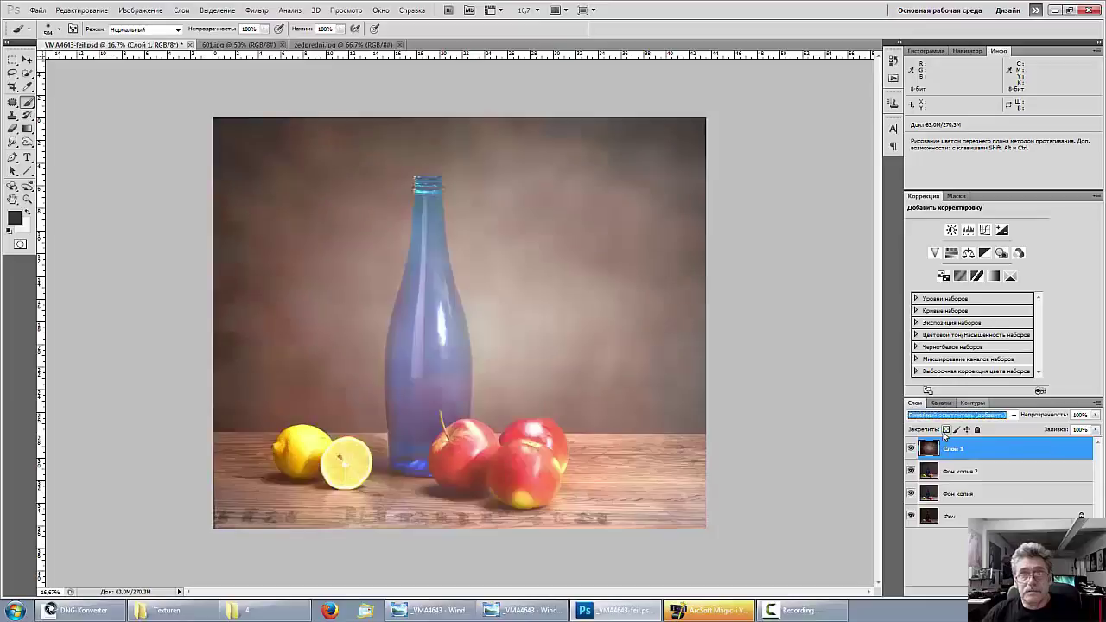
{"action": "key", "text": "Down"}
{"action": "key", "text": "Down"}
{"action": "key", "text": "Down"}
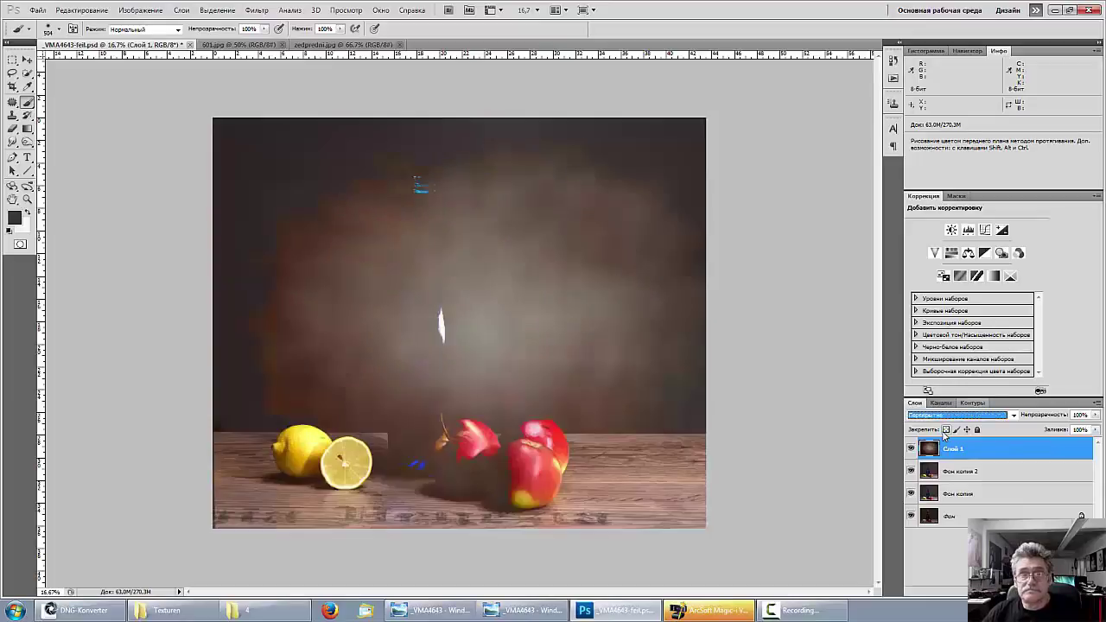
{"action": "key", "text": "Down"}
{"action": "key", "text": "Down"}
{"action": "key", "text": "Down"}
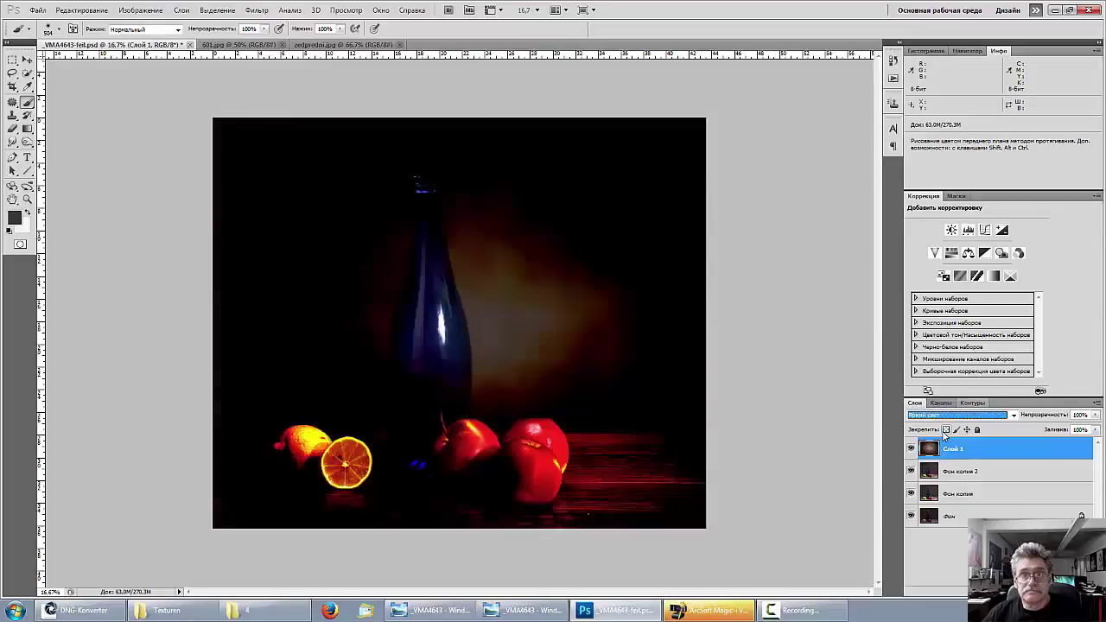
{"action": "key", "text": "Up"}
{"action": "key", "text": "Up"}
{"action": "key", "text": "Up"}
{"action": "key", "text": "Up"}
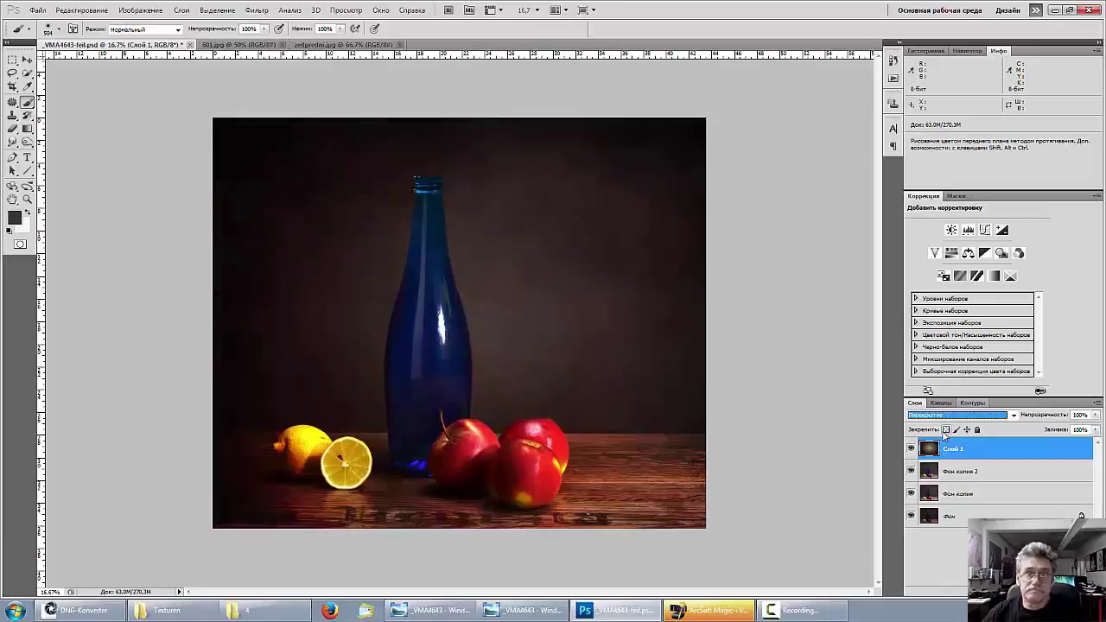
Try further blend modes on the texture layer Слой 1 and set it to Осветление основы
{"action": "key", "text": "Up"}
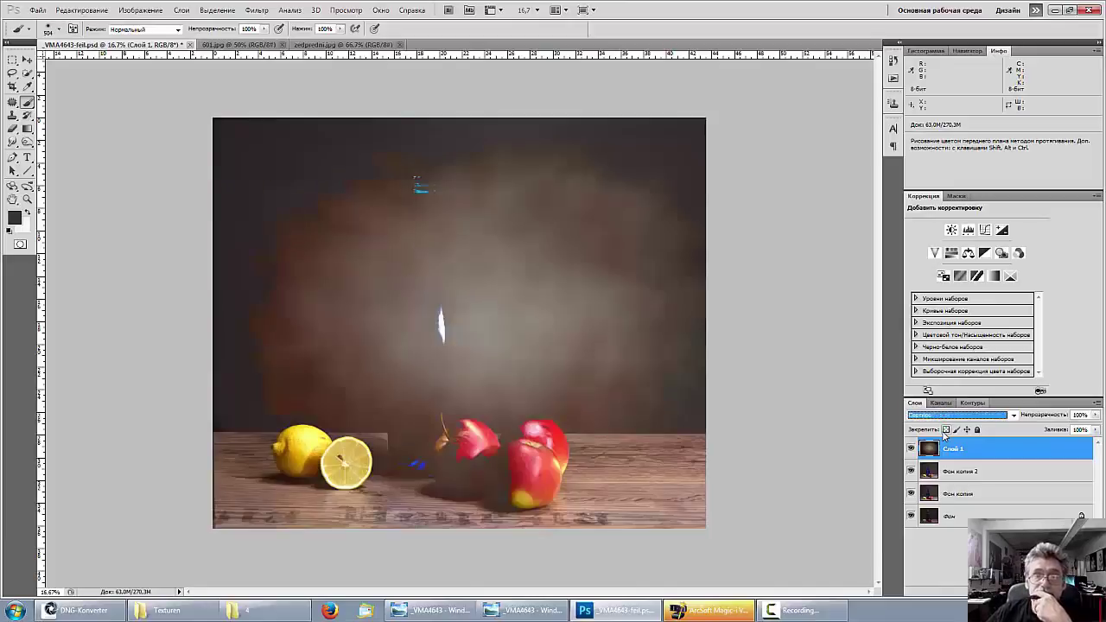
{"action": "key", "text": "Up"}
{"action": "key", "text": "Up"}
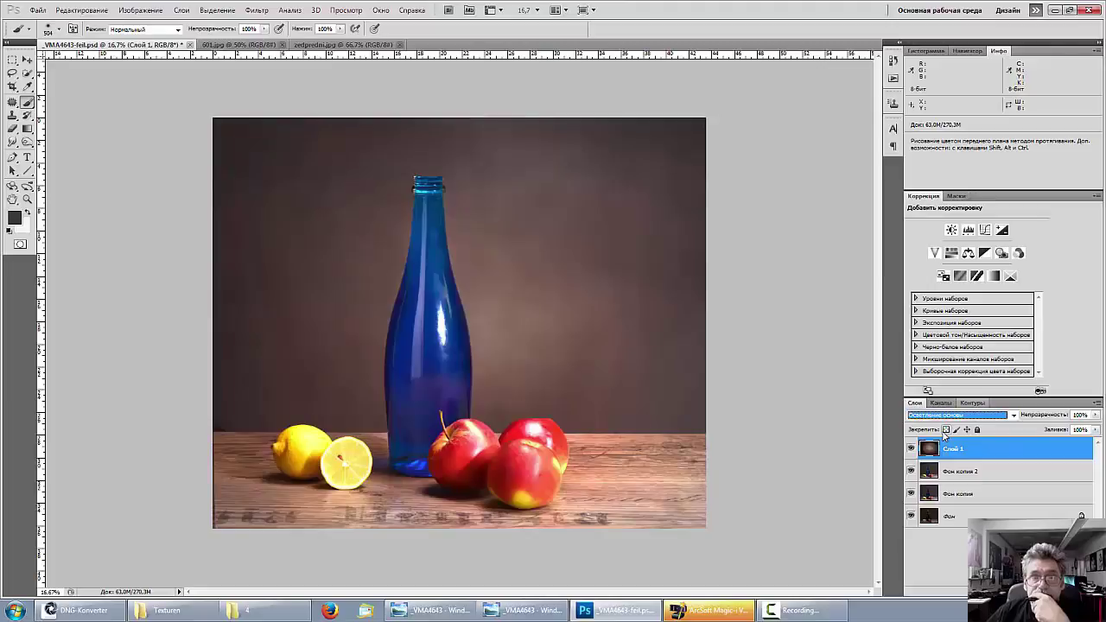
{"action": "key", "text": "Up"}
{"action": "key", "text": "Down"}
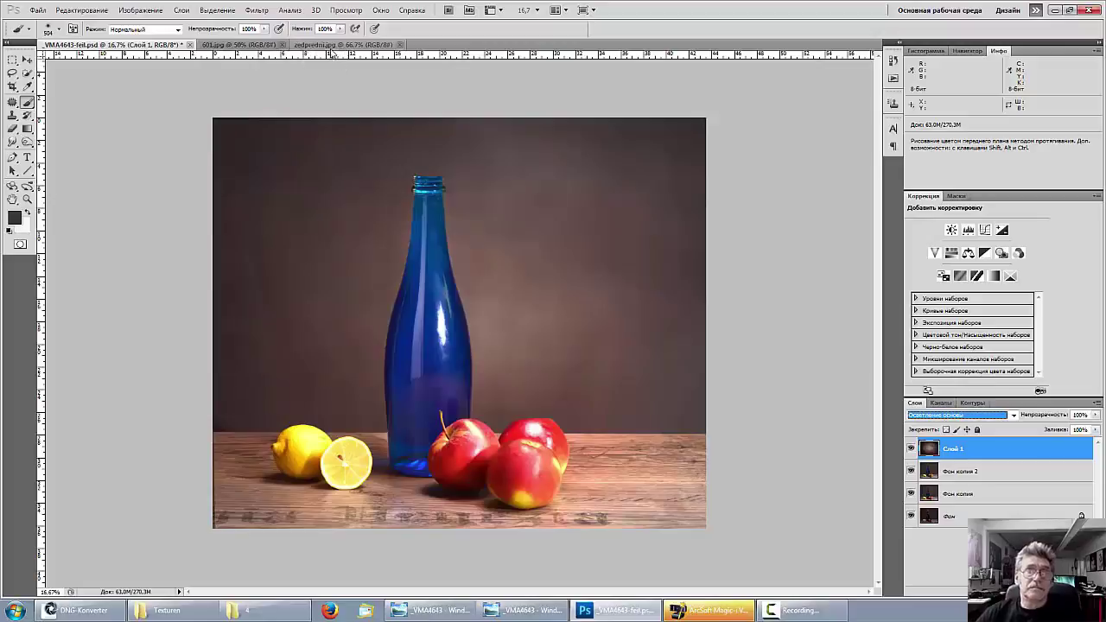
Copy all of zedpredni.jpg and paste it as a new layer into _VMA4643-feil.psd
{"action": "left_click", "coordinate": [331, 45]}
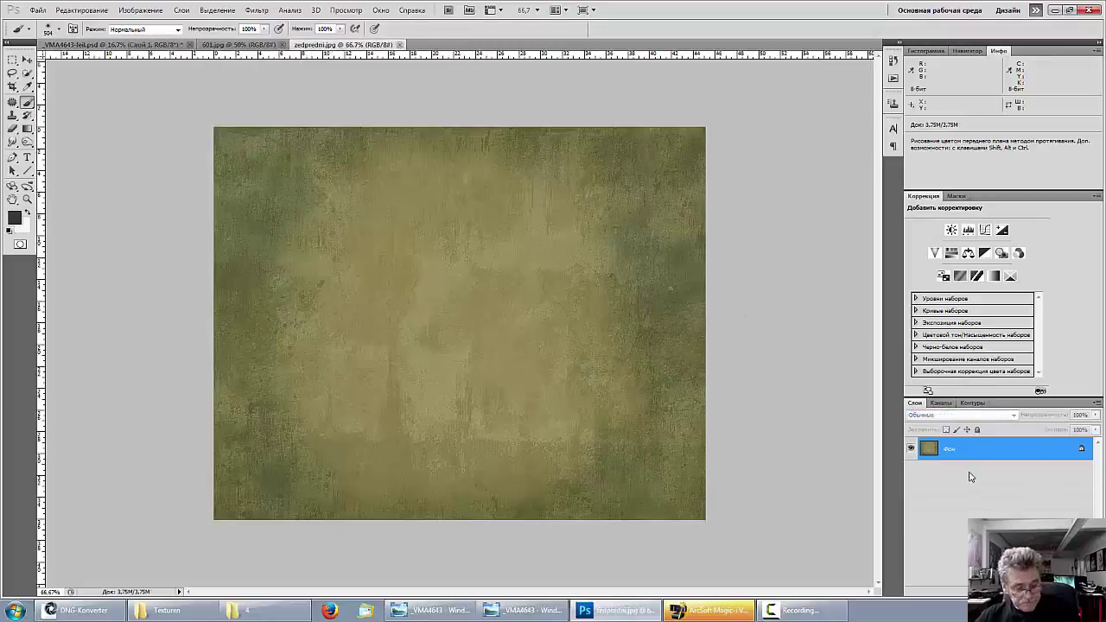
{"action": "key", "text": "ctrl+a"}
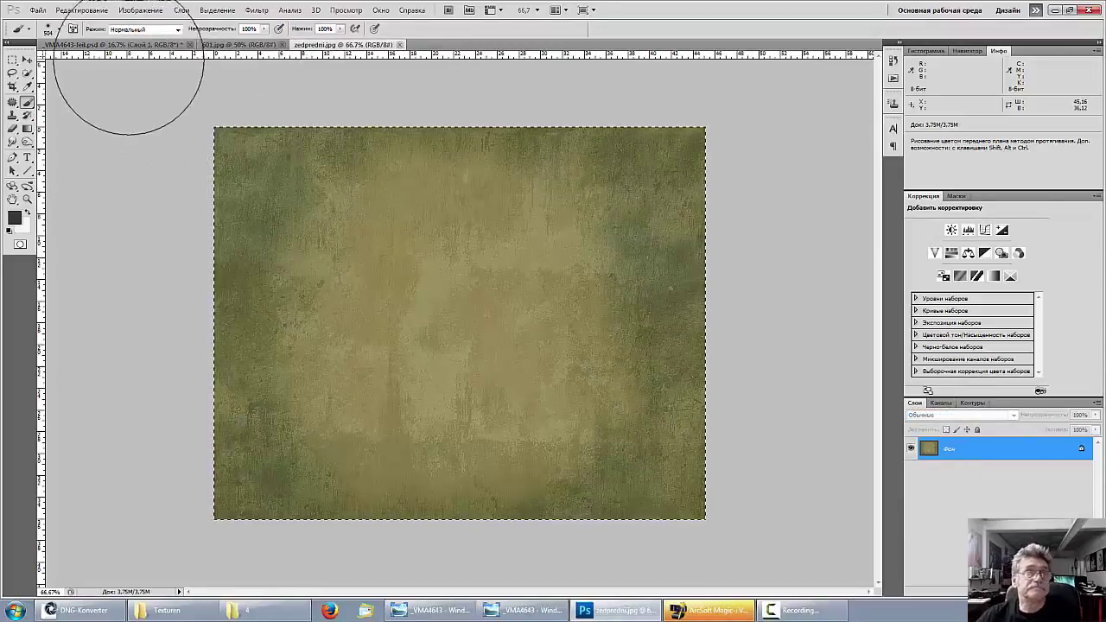
{"action": "left_click", "coordinate": [218, 45]}
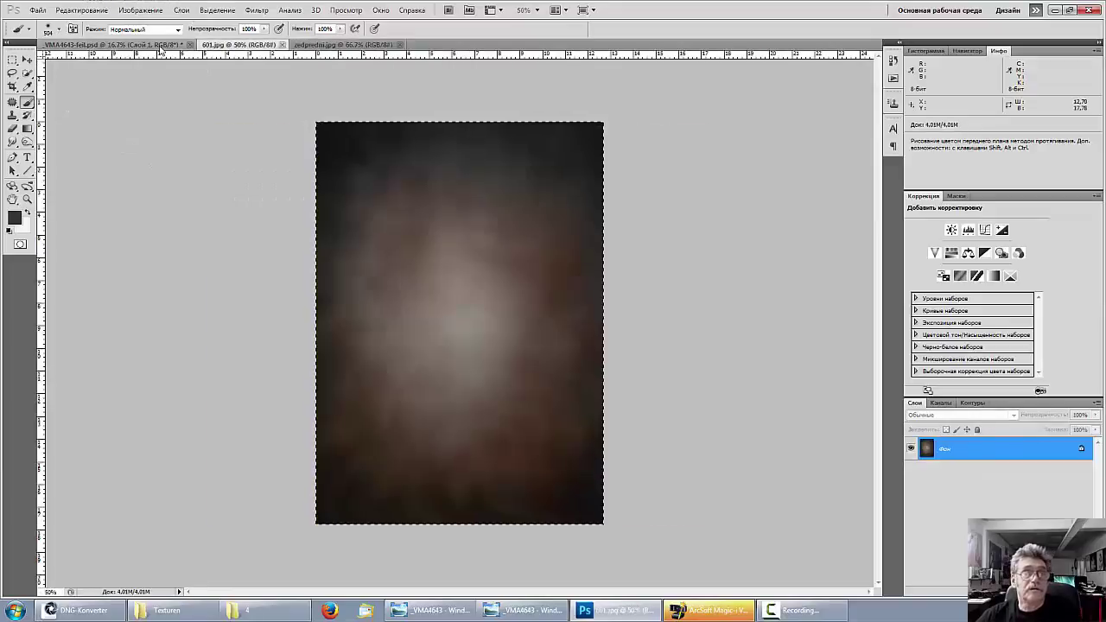
{"action": "left_click", "coordinate": [160, 46]}
{"action": "key", "text": "ctrl+v"}
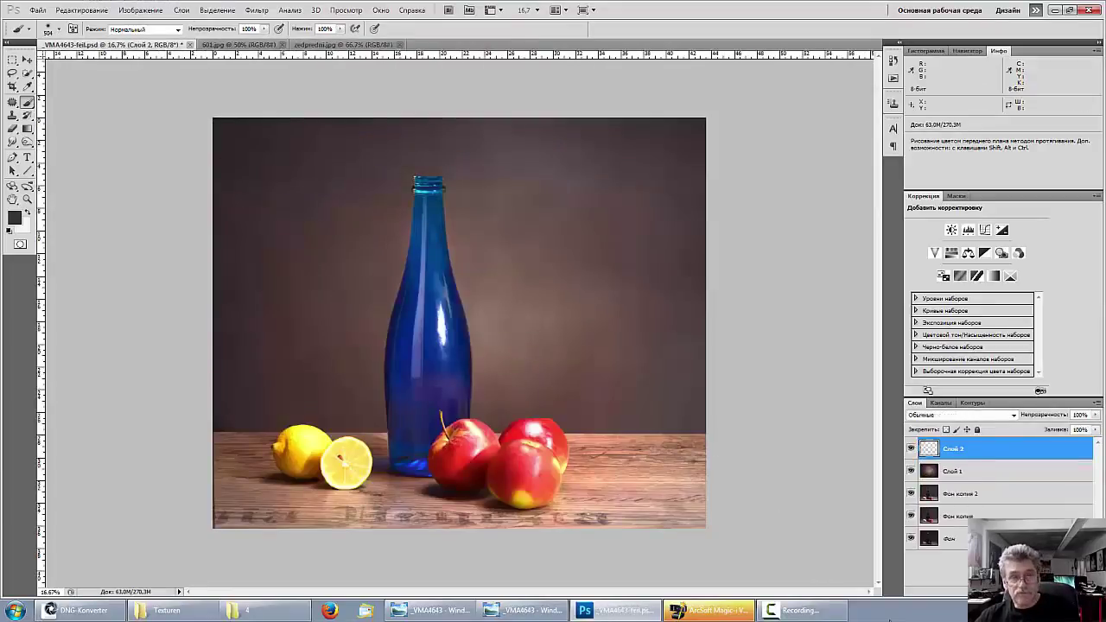
Scale the pasted green texture proportionally and position it so that it covers the whole photo, then return to the Brush tool
{"action": "key", "text": "ctrl+t"}
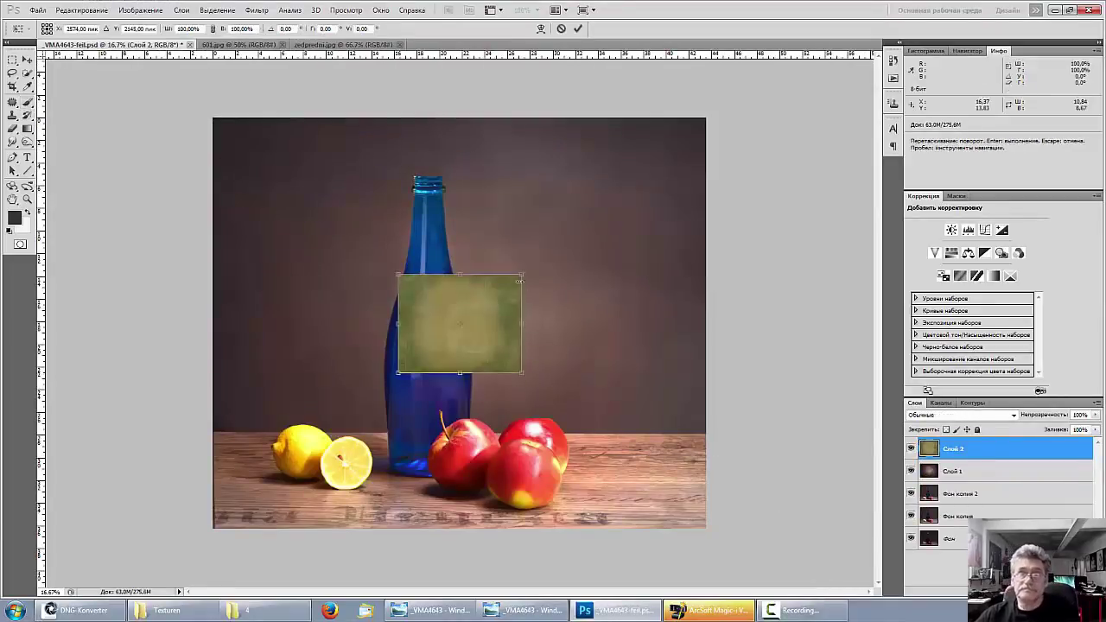
{"action": "left_click_drag", "start_coordinate": [520, 280], "coordinate": [783, 67]}
{"action": "left_click_drag", "start_coordinate": [438, 277], "coordinate": [249, 325]}
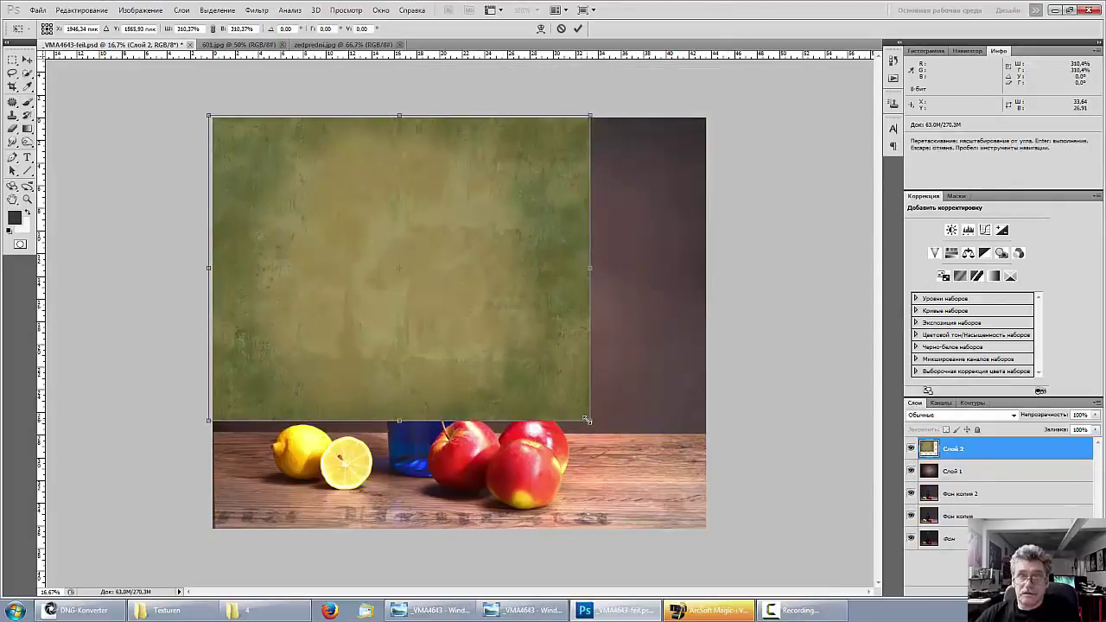
{"action": "left_click_drag", "start_coordinate": [587, 420], "coordinate": [755, 562]}
{"action": "key", "text": "Return"}
{"action": "key", "text": "b"}
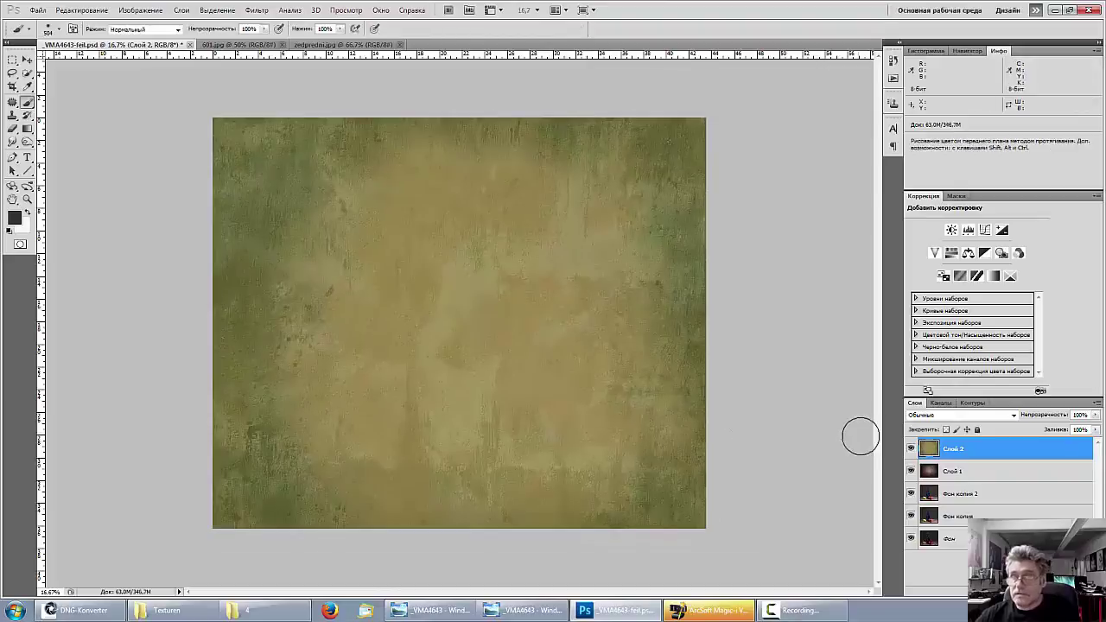
Try out successive blend modes on the green texture layer Слой 2 and set it to Мягкий свет
{"action": "left_click", "coordinate": [929, 417]}
{"action": "key", "text": "Down"}
{"action": "key", "text": "Down"}
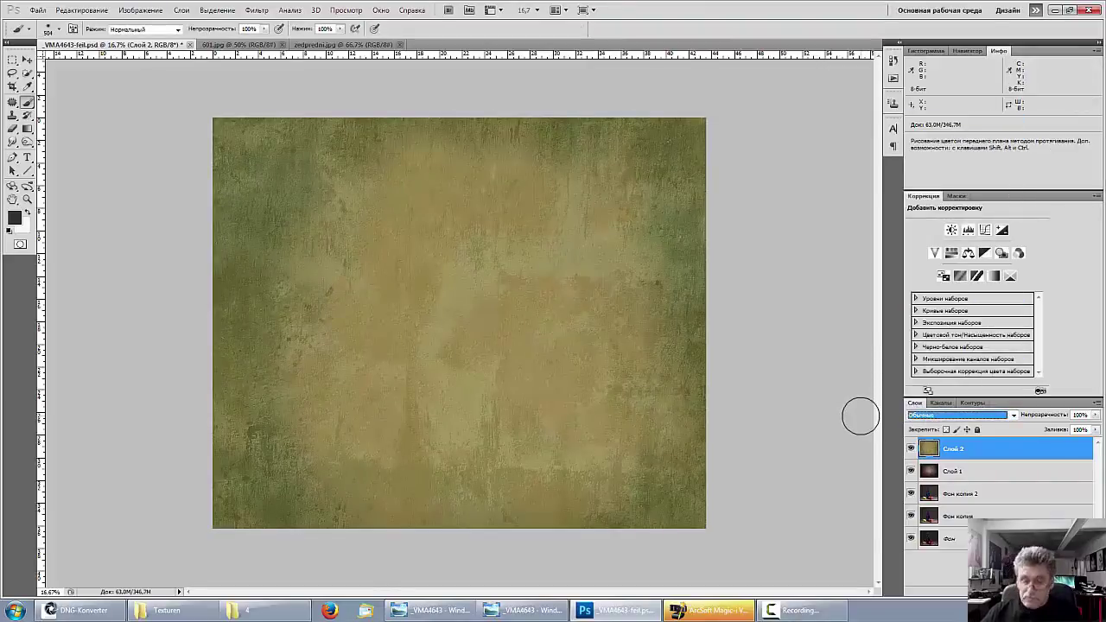
{"action": "key", "text": "Down"}
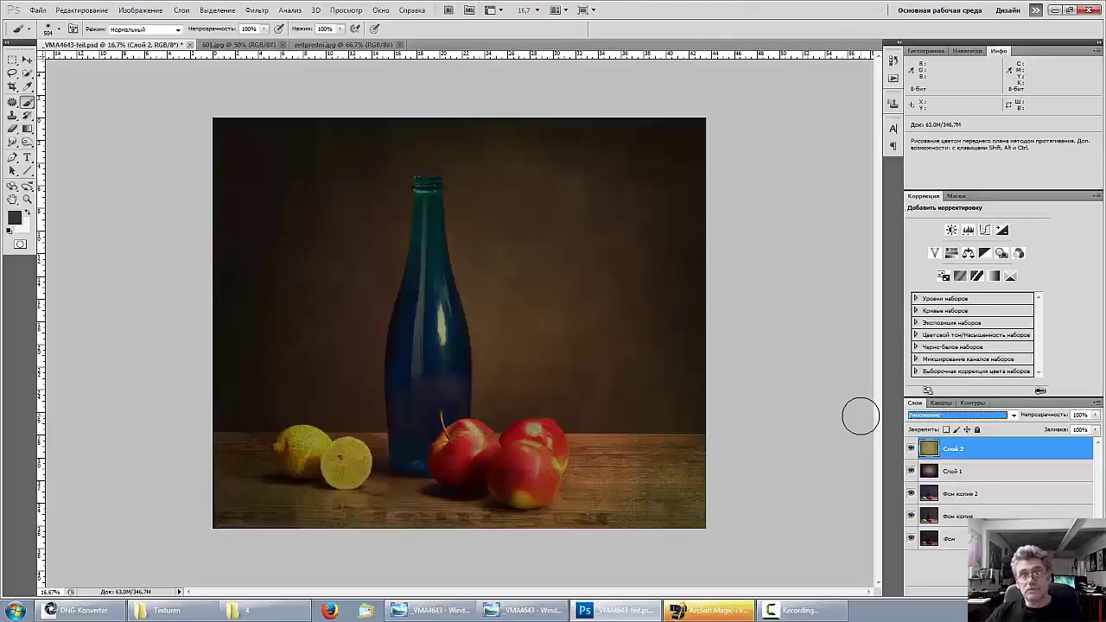
{"action": "key", "text": "Down"}
{"action": "key", "text": "Down"}
{"action": "key", "text": "Down"}
{"action": "key", "text": "Down"}
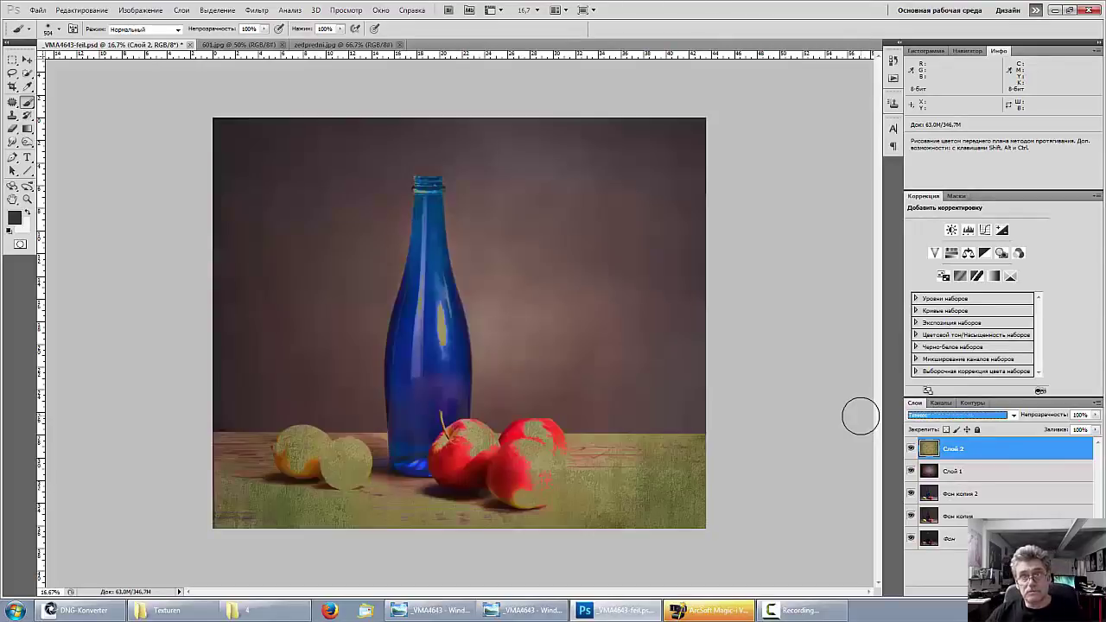
{"action": "key", "text": "Down"}
{"action": "key", "text": "Down"}
{"action": "key", "text": "Down"}
{"action": "key", "text": "Down"}
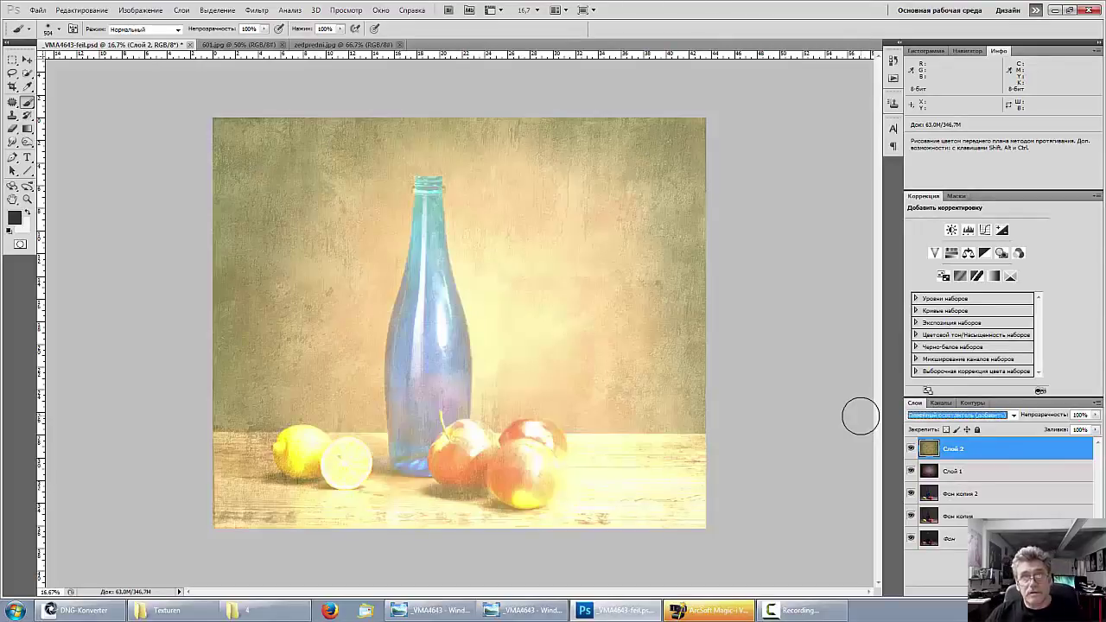
{"action": "key", "text": "Down"}
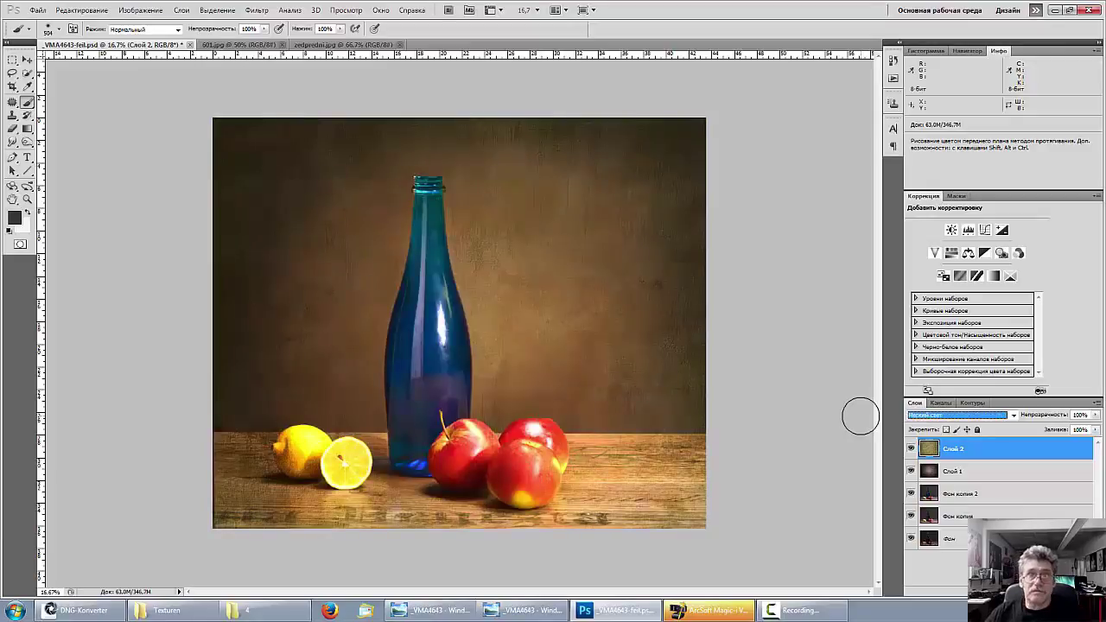
{"action": "key", "text": "Down"}
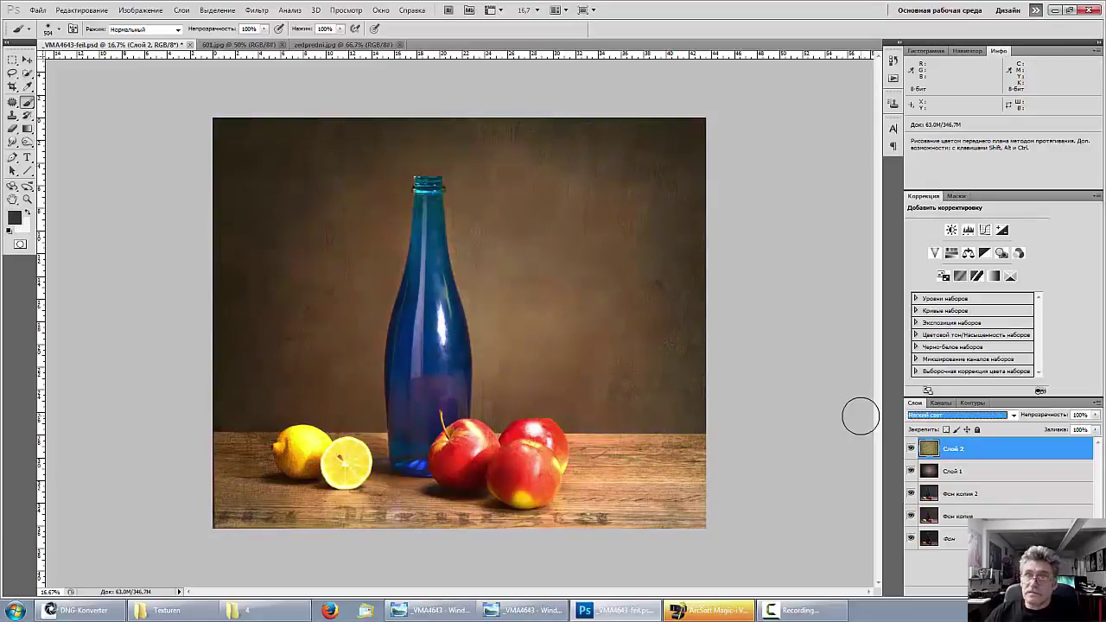
{"action": "key", "text": "Down"}
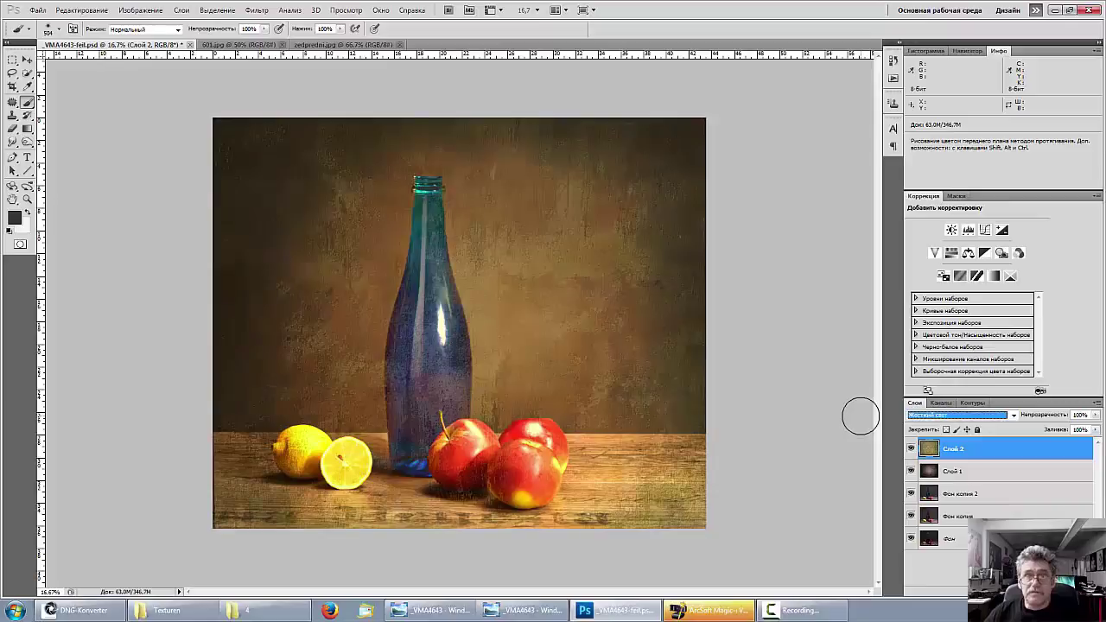
{"action": "key", "text": "Down"}
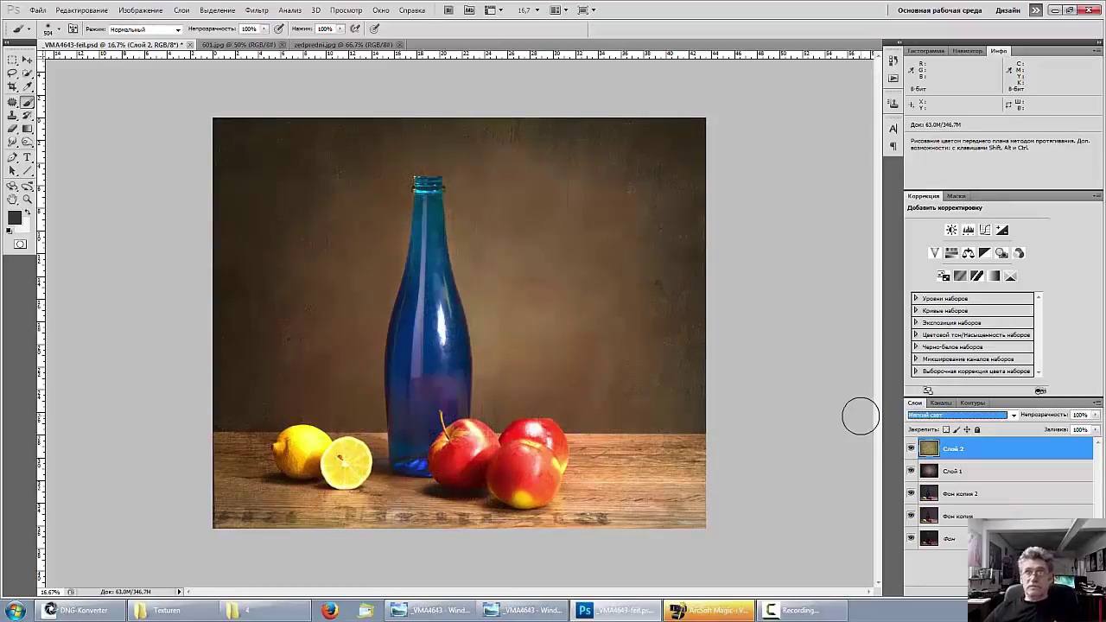
Duplicate Фон копия 2 and merge the copy with the texture layers Слой 1 and Слой 2 into one layer
{"action": "left_click", "coordinate": [1010, 477], "text": "shift"}
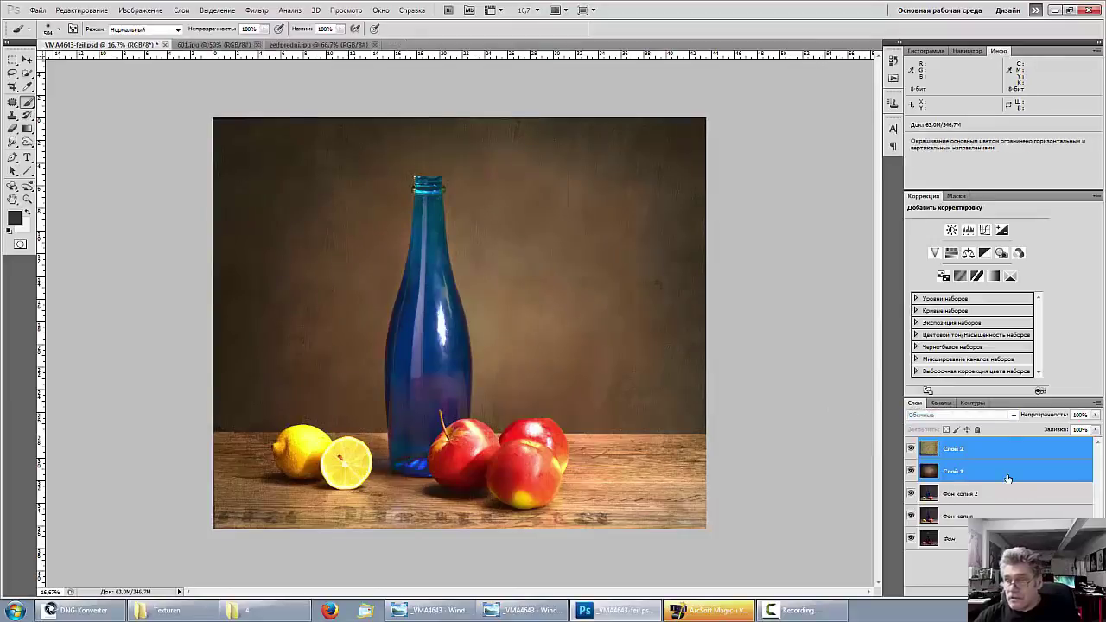
{"action": "left_click", "coordinate": [1008, 497], "text": "shift"}
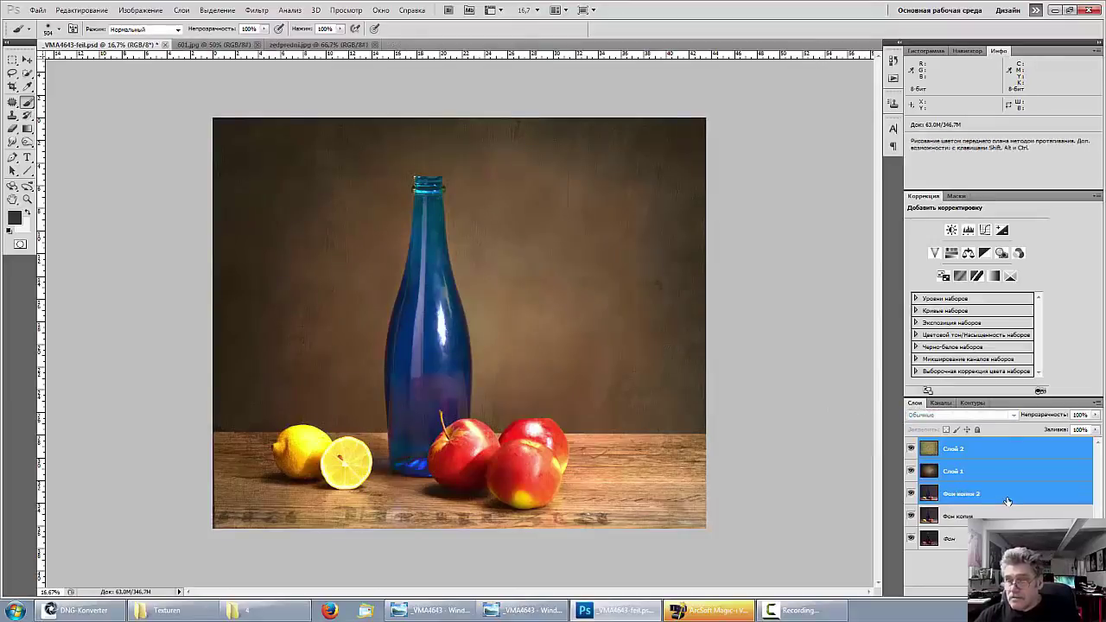
{"action": "left_click", "coordinate": [1010, 499]}
{"action": "key", "text": "ctrl+j"}
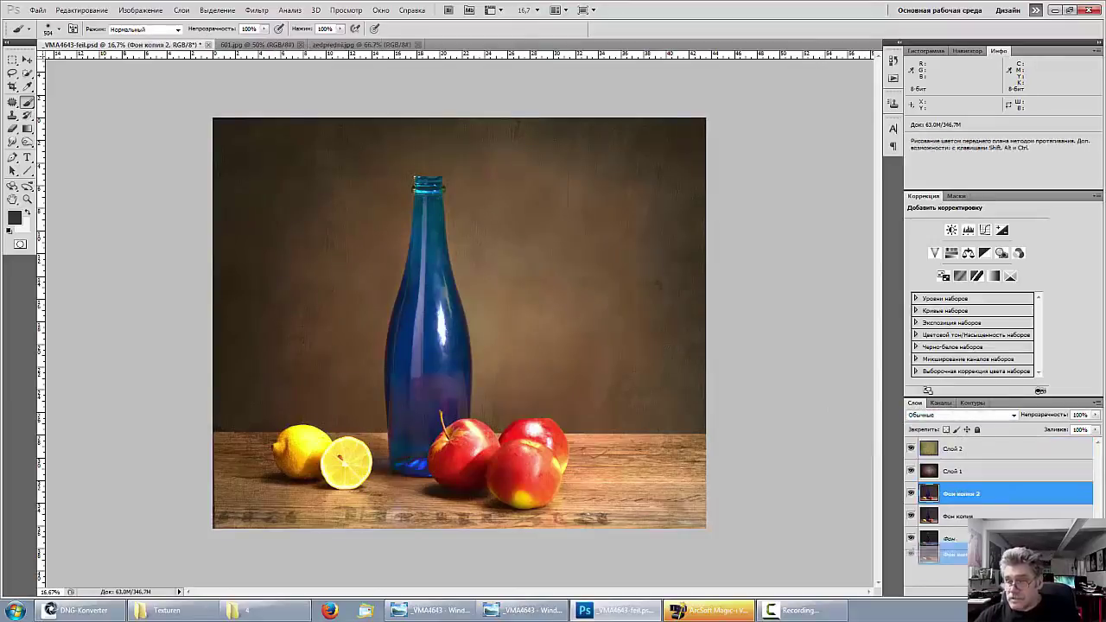
{"action": "left_click", "coordinate": [980, 449]}
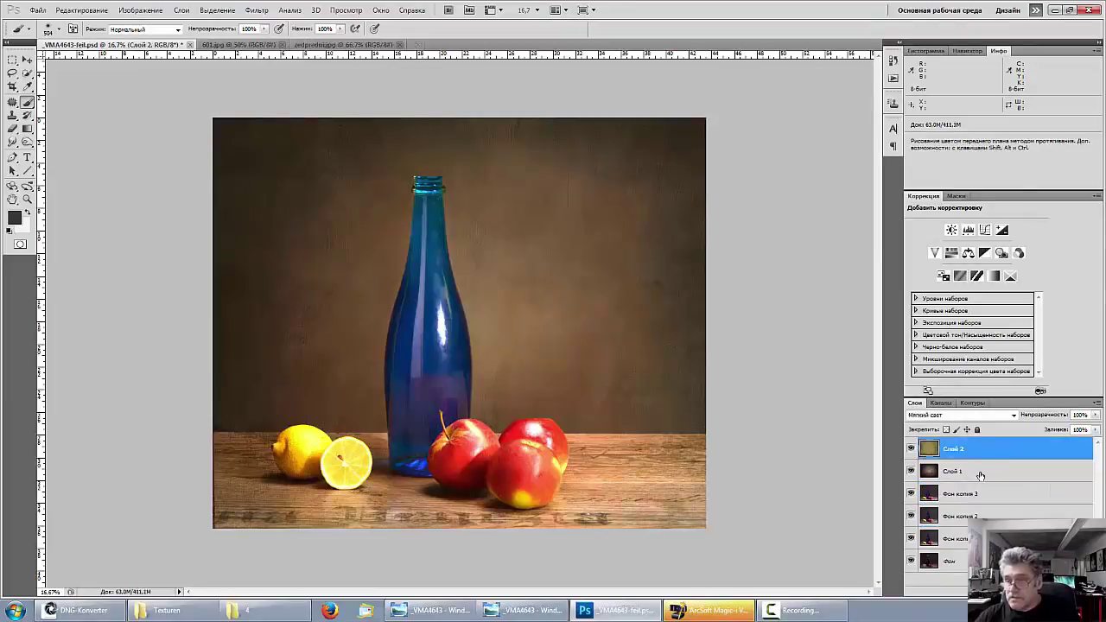
{"action": "left_click", "coordinate": [979, 494], "text": "shift"}
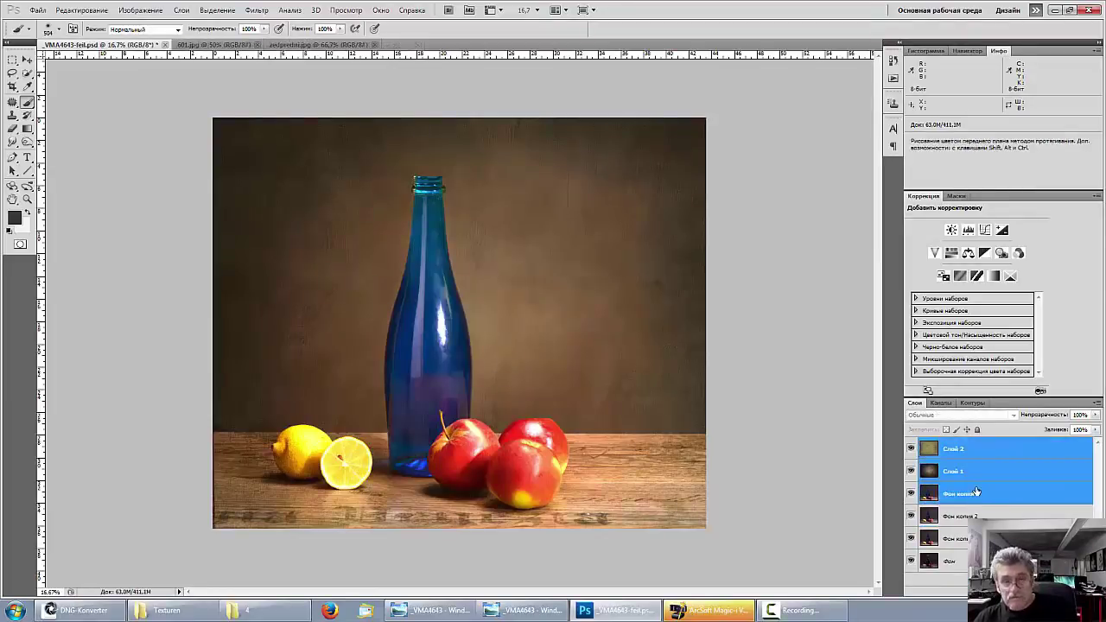
{"action": "key", "text": "ctrl+e"}
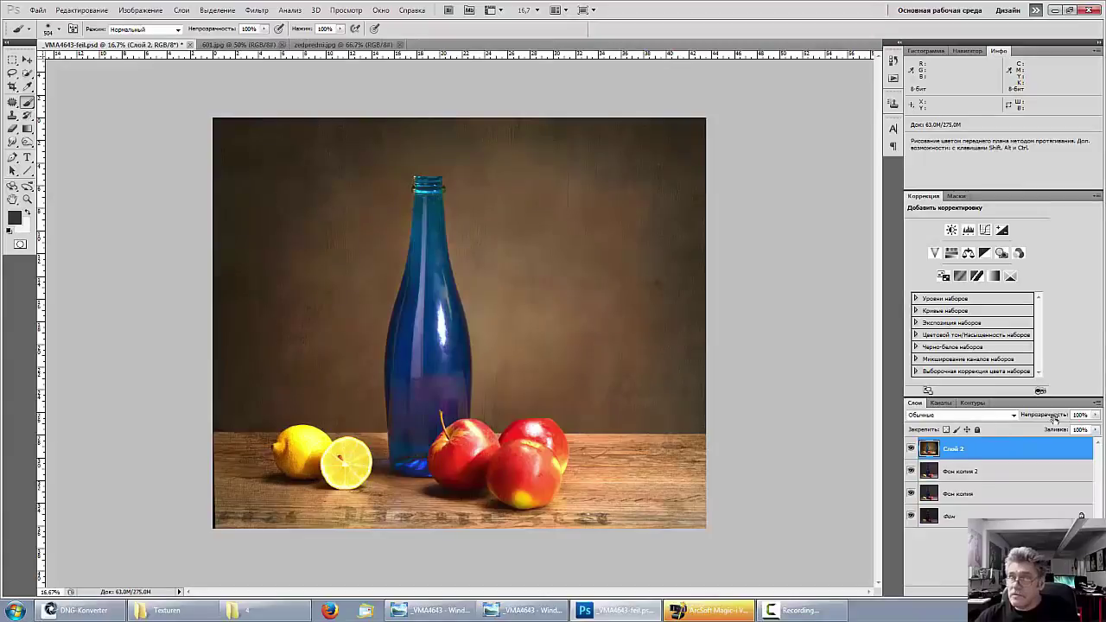
Lower the merged layer's opacity to 61% and compare the photo with the layer hidden and shown
{"action": "left_click_drag", "start_coordinate": [1053, 419], "coordinate": [1030, 416]}
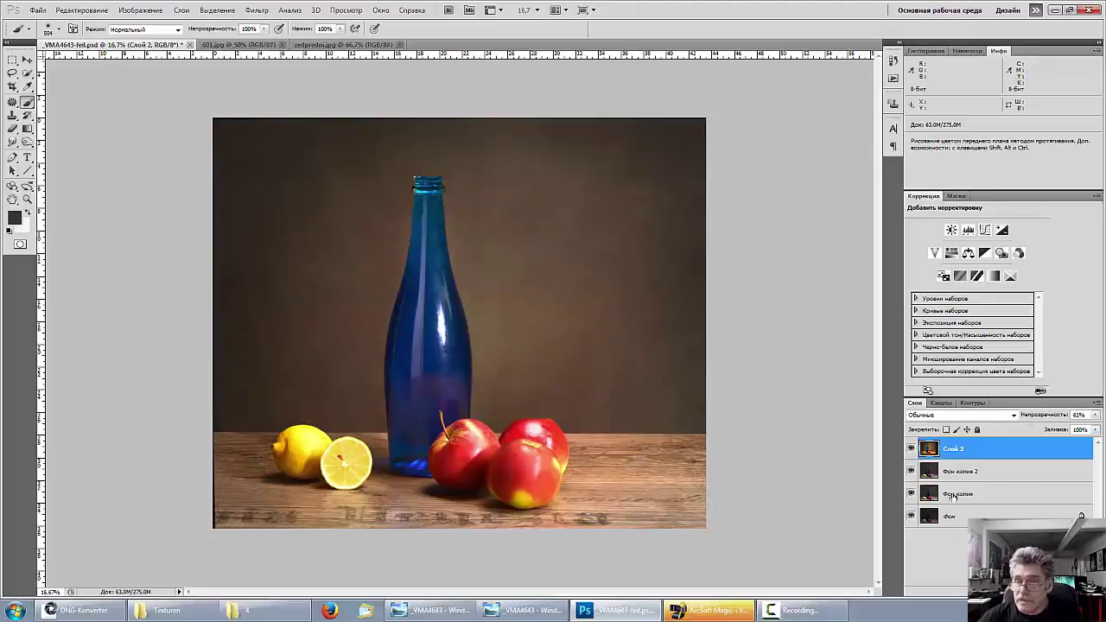
{"action": "left_click", "coordinate": [911, 449]}
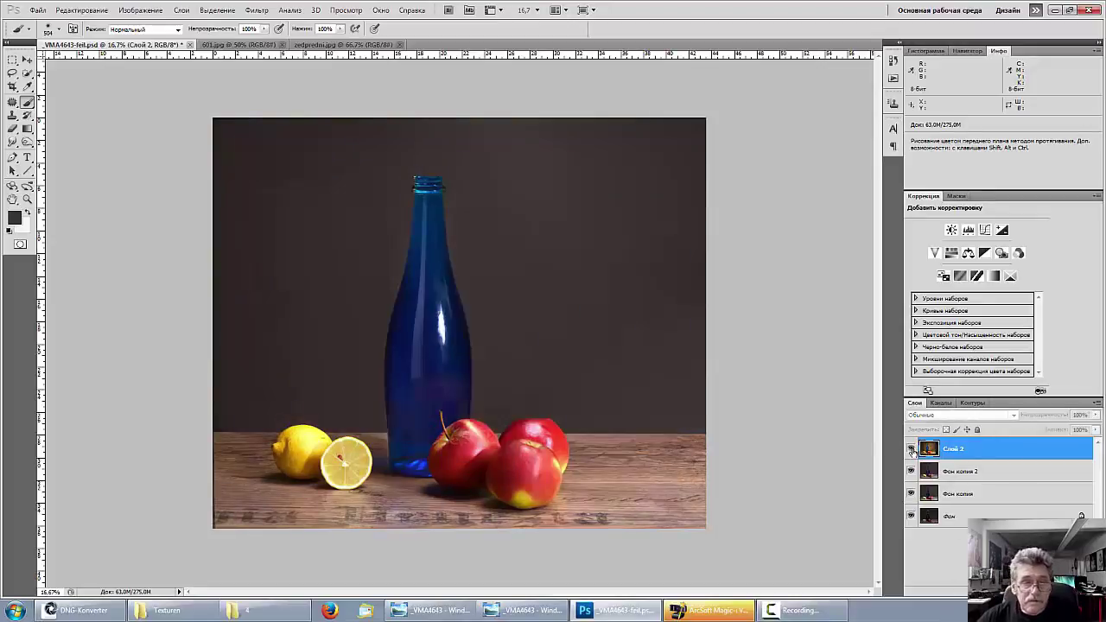
{"action": "left_click", "coordinate": [911, 448]}
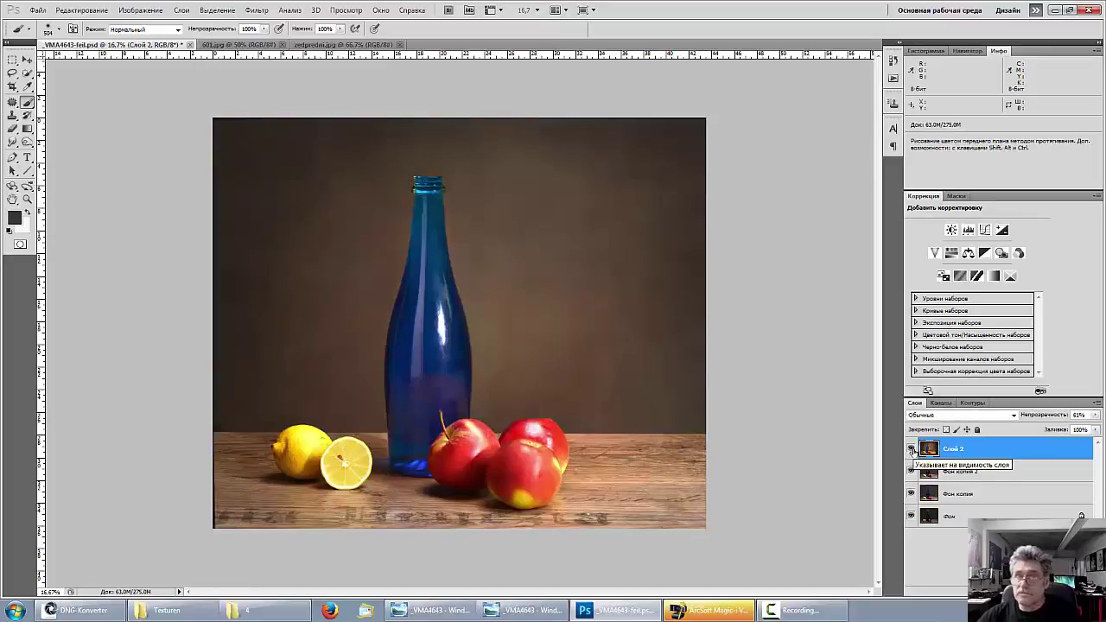
Add a layer mask to Слой 2, paint black over the apples, lemons and bottle, then switch the brush colour to white
{"action": "left_click", "coordinate": [1011, 590]}
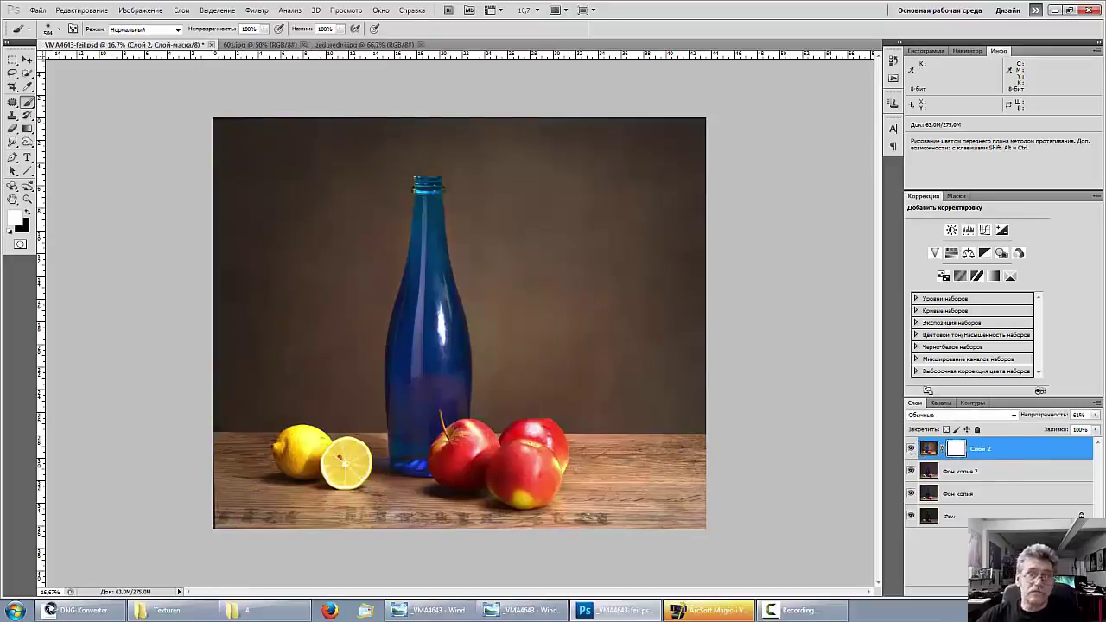
{"action": "left_click", "coordinate": [27, 214]}
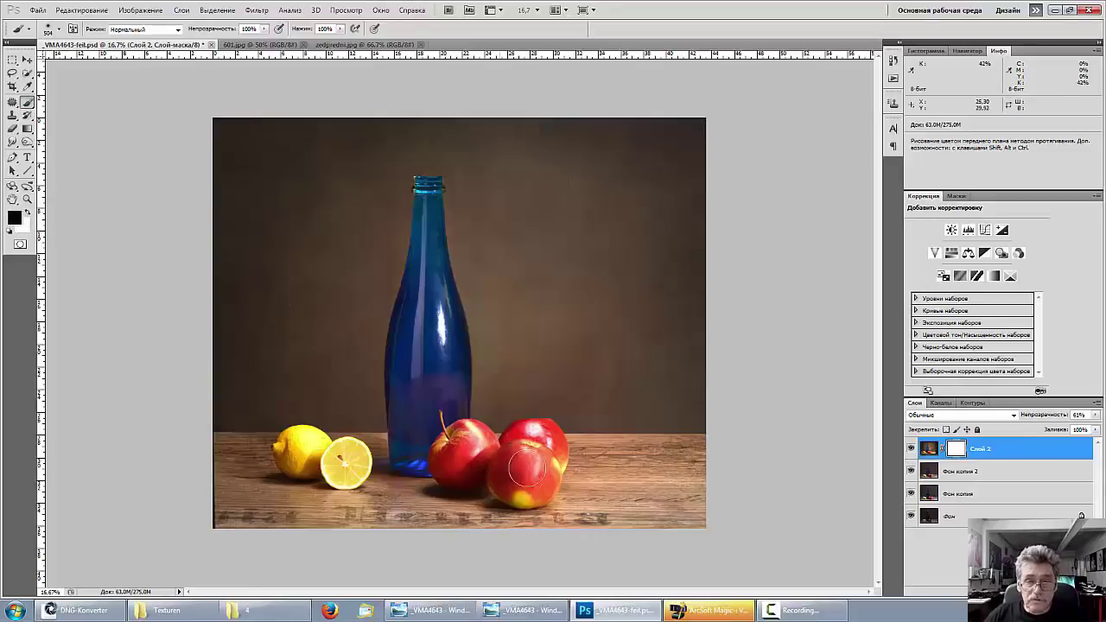
{"action": "left_click_drag", "start_coordinate": [540, 445], "coordinate": [453, 445]}
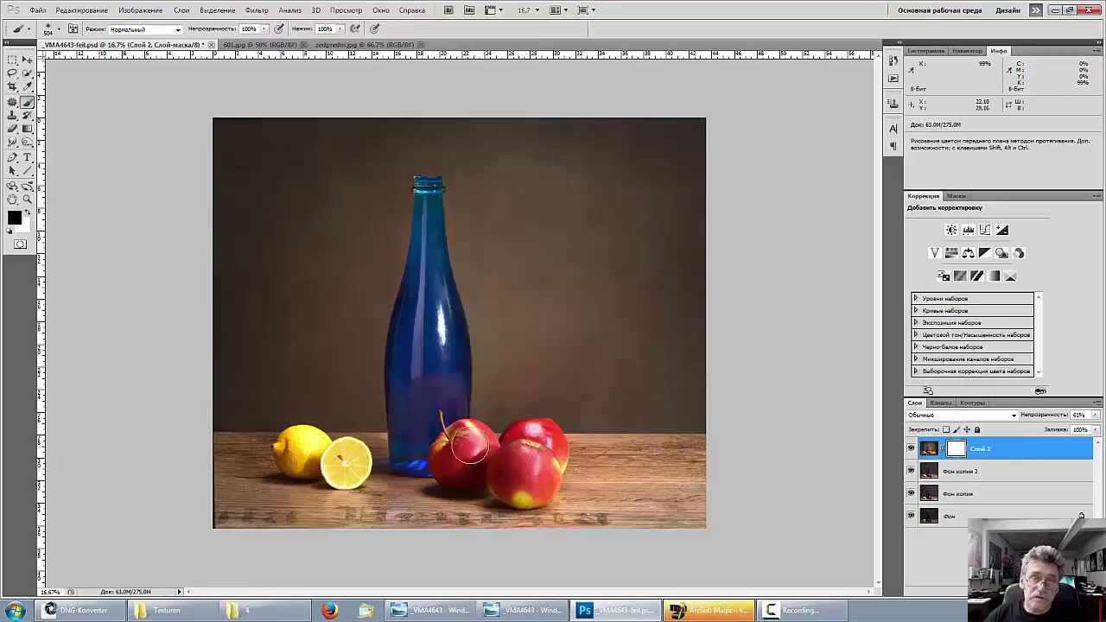
{"action": "mouse_move", "coordinate": [309, 456]}
{"action": "left_mouse_down"}
{"action": "mouse_move", "coordinate": [300, 451]}
{"action": "mouse_move", "coordinate": [339, 458]}
{"action": "left_mouse_up"}
{"action": "mouse_move", "coordinate": [436, 405]}
{"action": "left_mouse_down"}
{"action": "mouse_move", "coordinate": [425, 226]}
{"action": "mouse_move", "coordinate": [433, 380]}
{"action": "mouse_move", "coordinate": [420, 348]}
{"action": "mouse_move", "coordinate": [419, 443]}
{"action": "mouse_move", "coordinate": [439, 142]}
{"action": "left_mouse_up"}
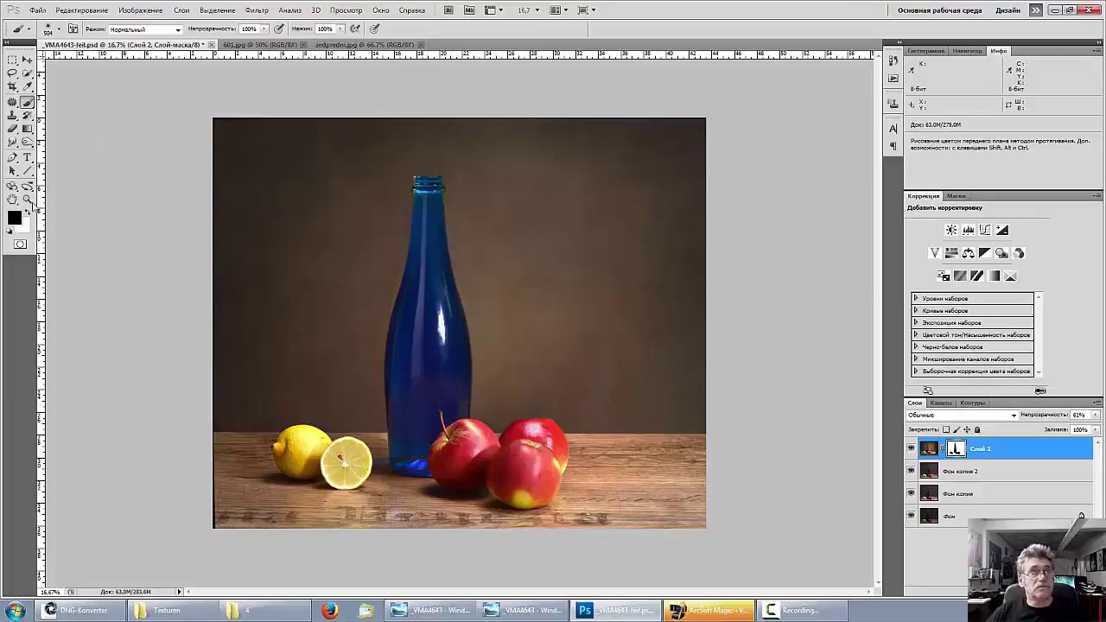
{"action": "left_click", "coordinate": [26, 212]}
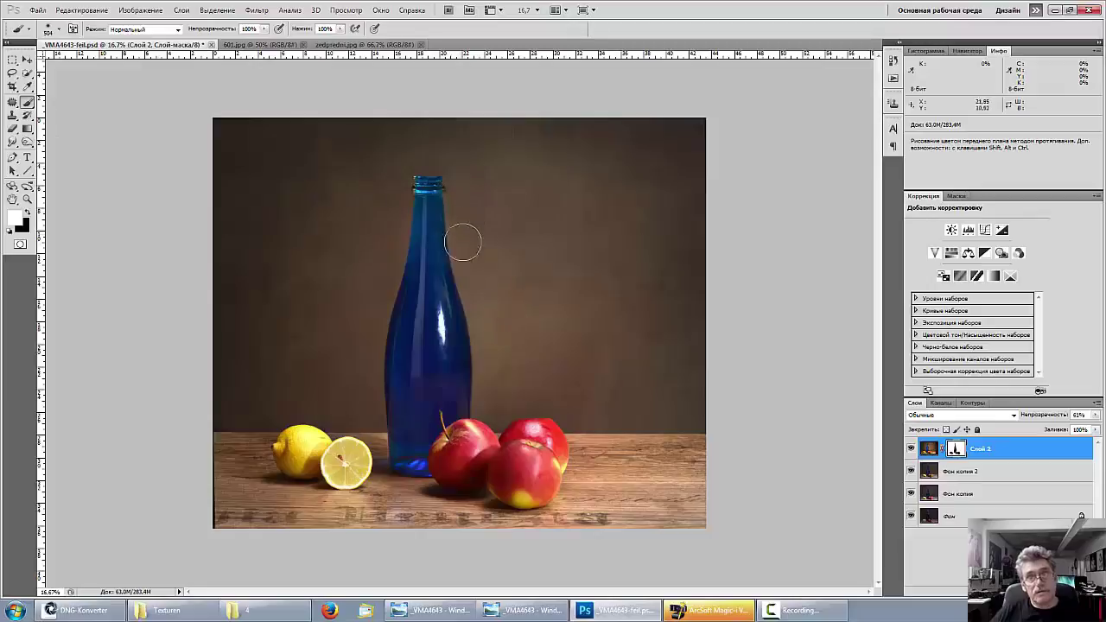
Check the whole picture, then make the Слой 2 layer itself active instead of its mask
{"action": "key", "text": "ctrl+minus"}
{"action": "key", "text": "ctrl+minus"}
{"action": "key", "text": "ctrl+minus"}
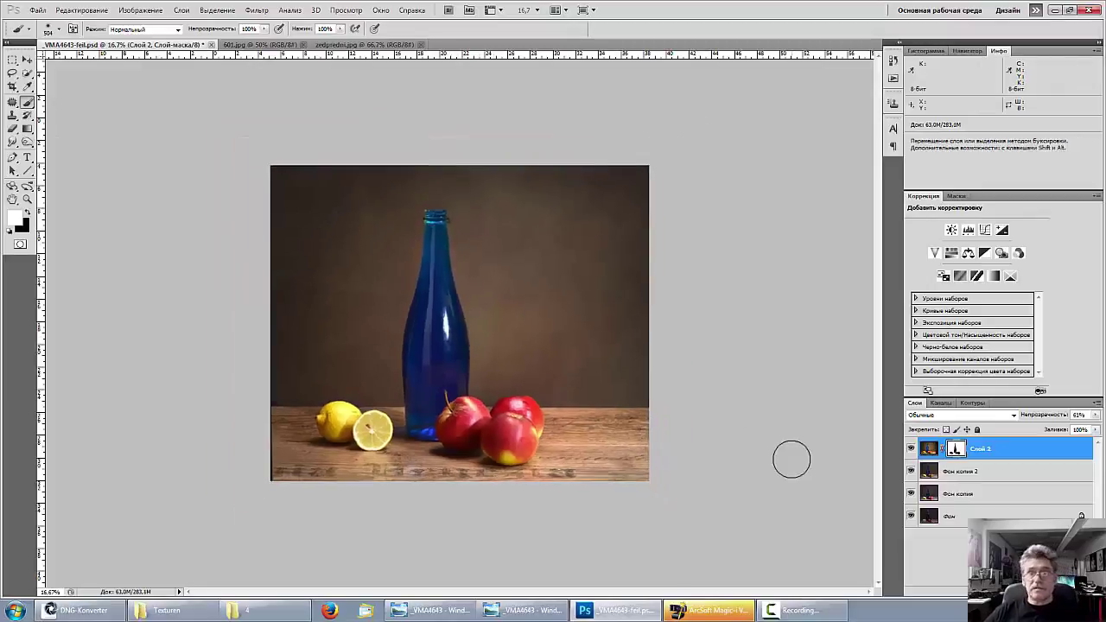
{"action": "key", "text": "ctrl+plus"}
{"action": "key", "text": "ctrl+plus"}
{"action": "key", "text": "ctrl+plus"}
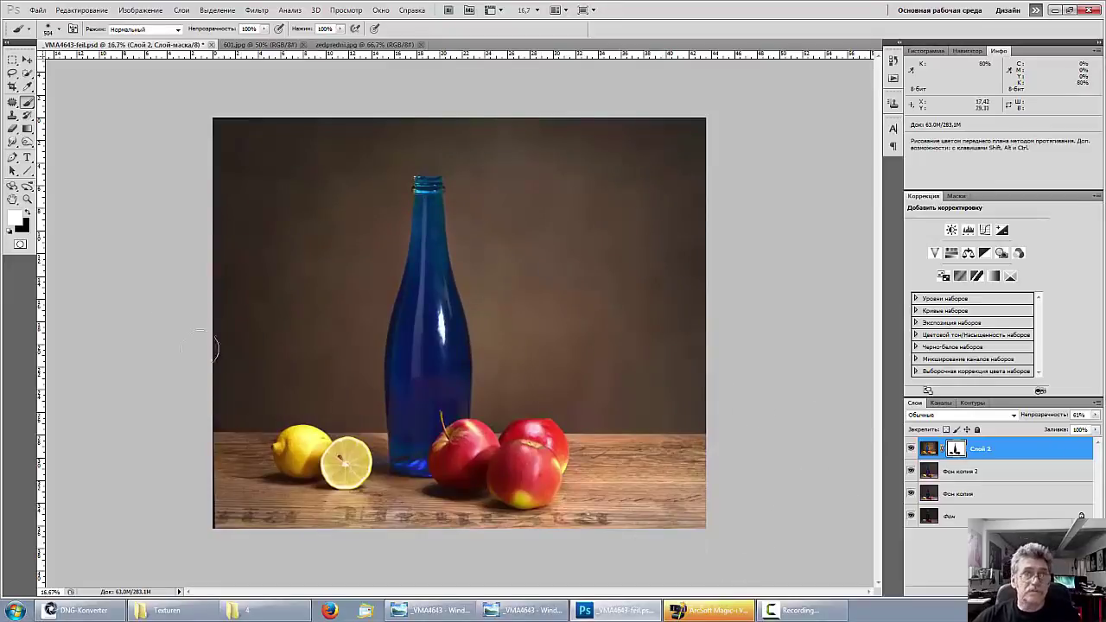
{"action": "left_click", "coordinate": [1013, 450]}
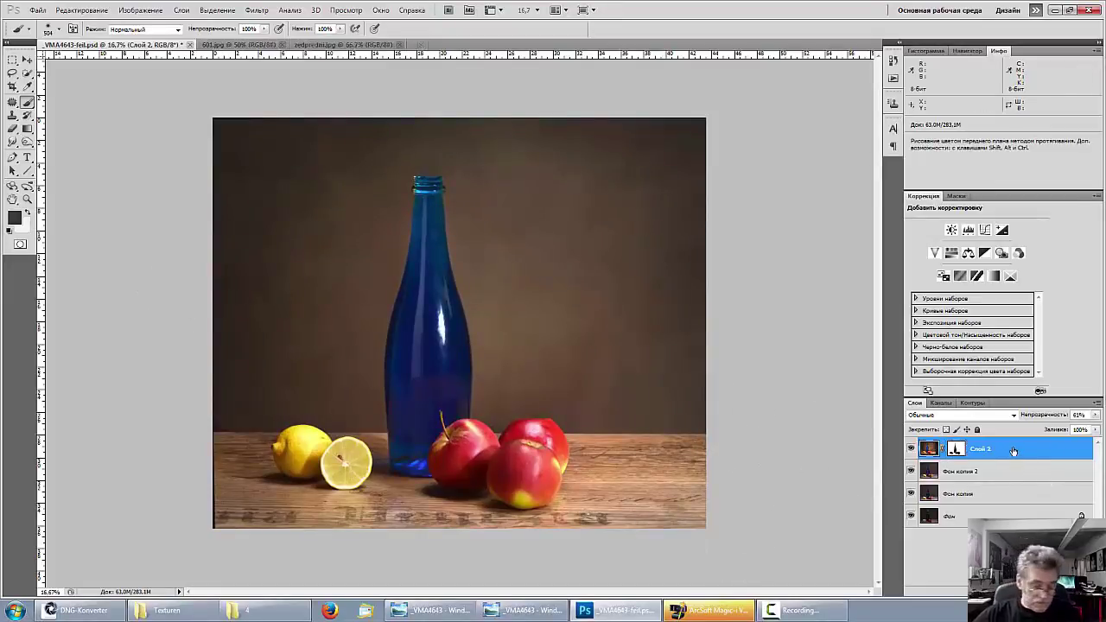
Stamp all visible layers into a new top layer and darken it with a clipped Levels adjustment, midtones 0.73
{"action": "key", "text": "ctrl+alt+shift+e"}
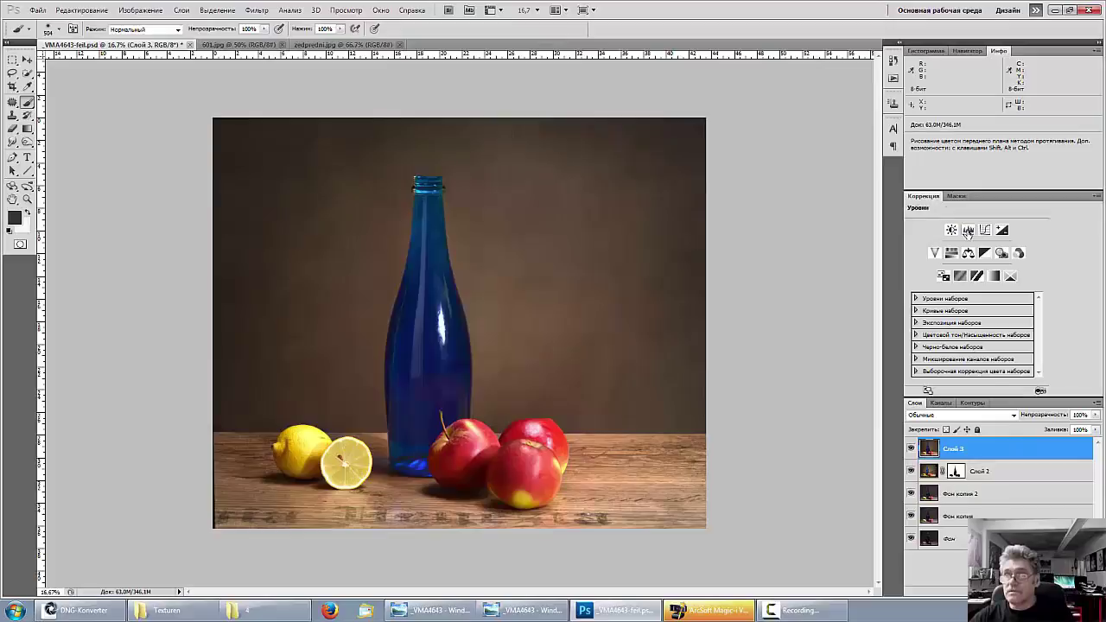
{"action": "left_click", "coordinate": [968, 229]}
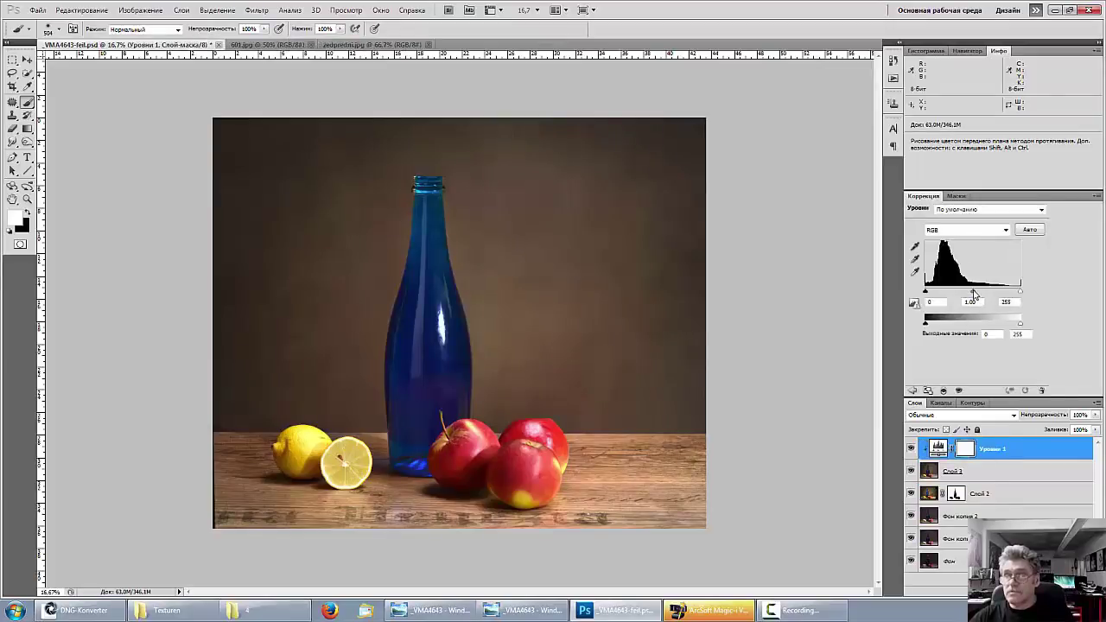
{"action": "left_click_drag", "start_coordinate": [974, 295], "coordinate": [984, 296]}
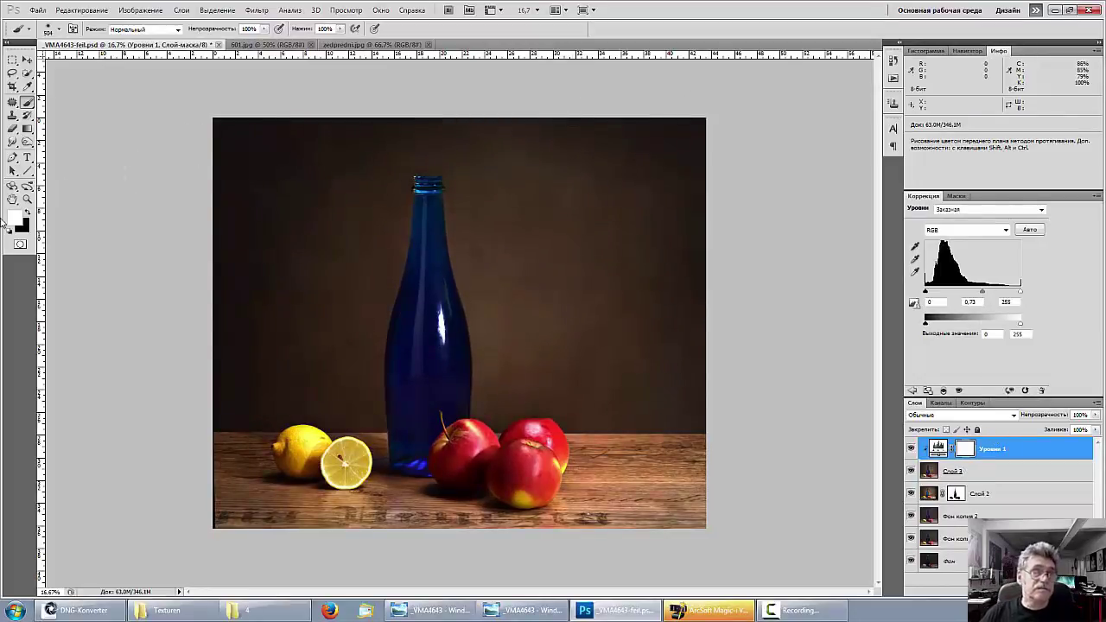
With the Gradient tool at 18% opacity, apply repeated black gradients across the middle of the Levels mask, keeping the outer edges dark
{"action": "left_click", "coordinate": [28, 128]}
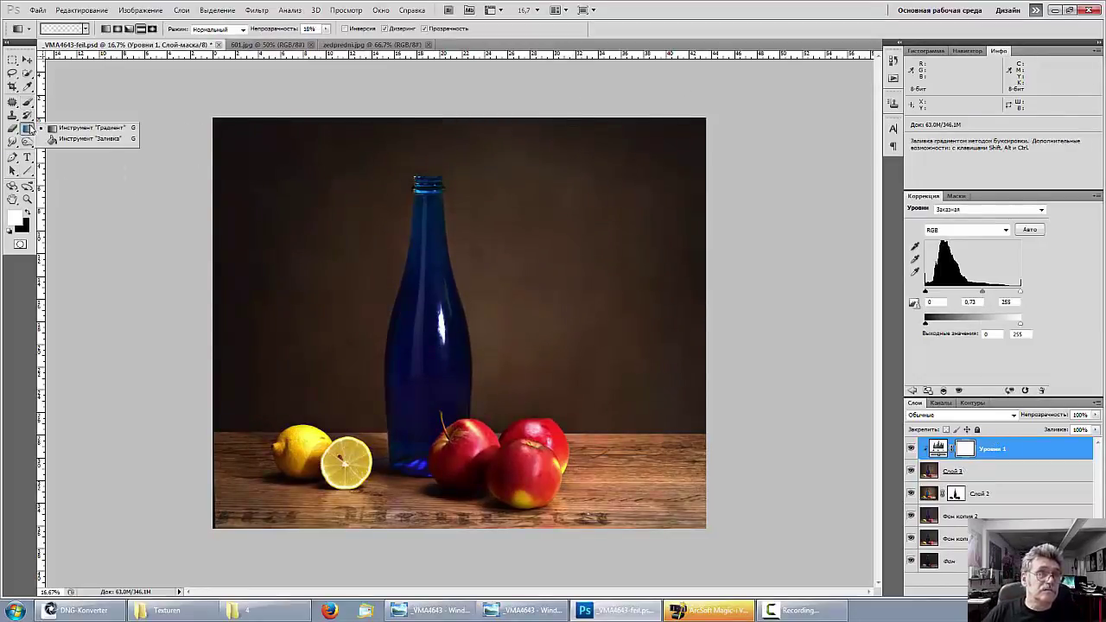
{"action": "left_click", "coordinate": [53, 129]}
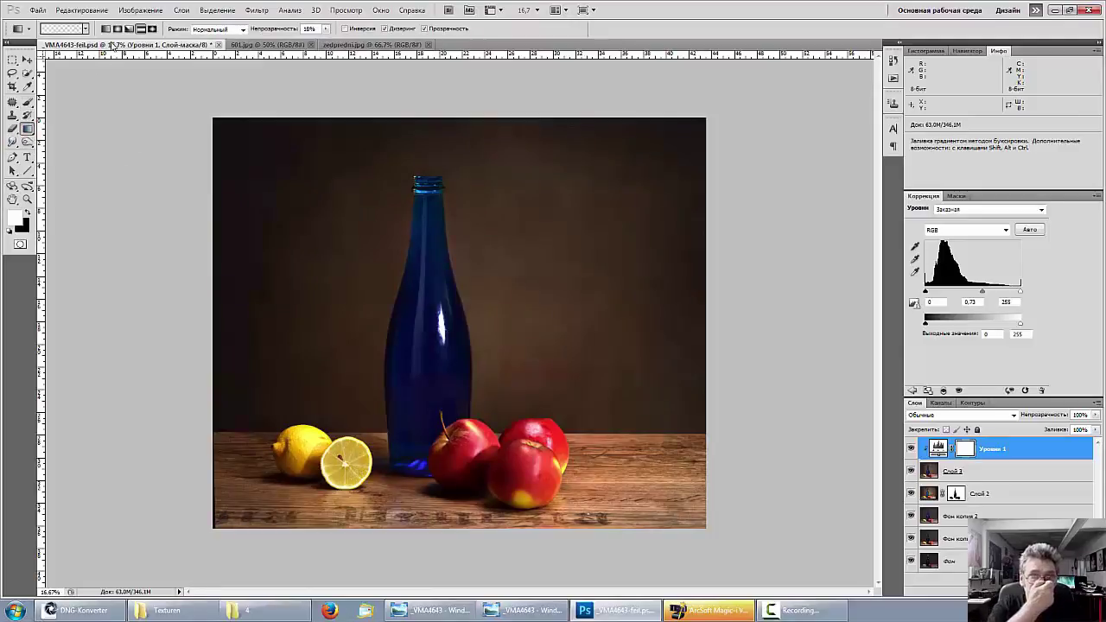
{"action": "left_click_drag", "start_coordinate": [683, 301], "coordinate": [372, 278]}
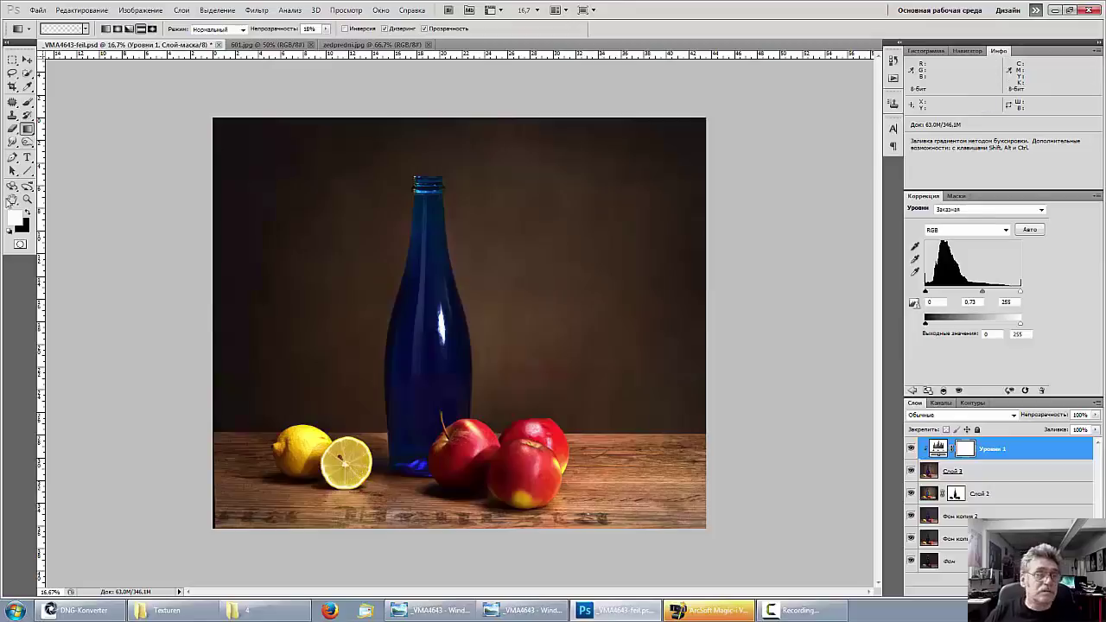
{"action": "left_click", "coordinate": [28, 215]}
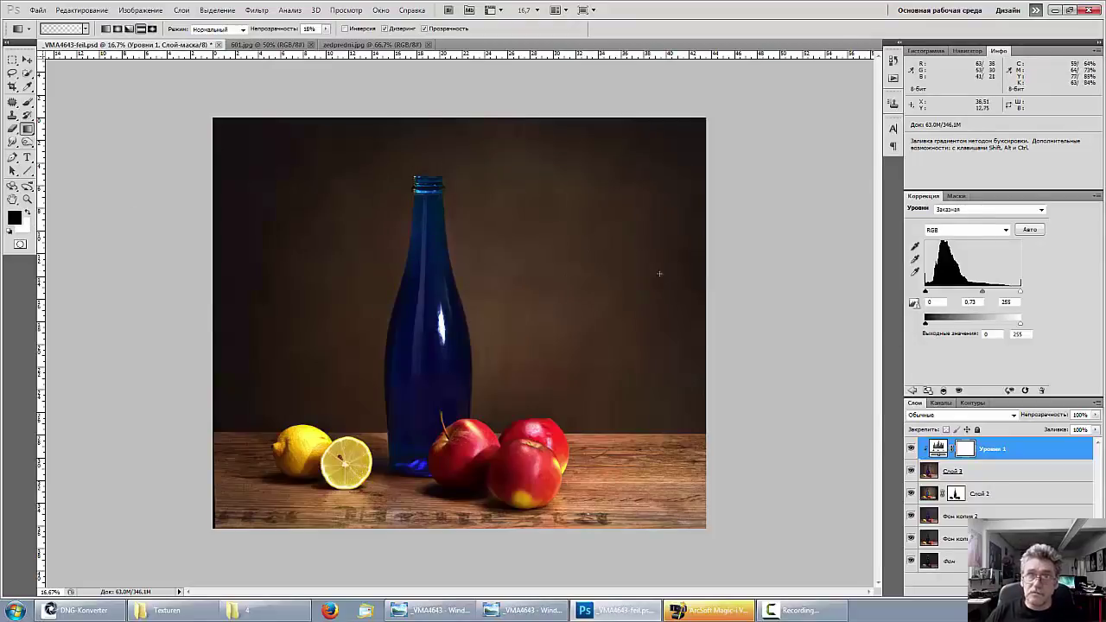
{"action": "left_click_drag", "start_coordinate": [668, 279], "coordinate": [339, 261]}
{"action": "left_click_drag", "start_coordinate": [575, 273], "coordinate": [376, 262]}
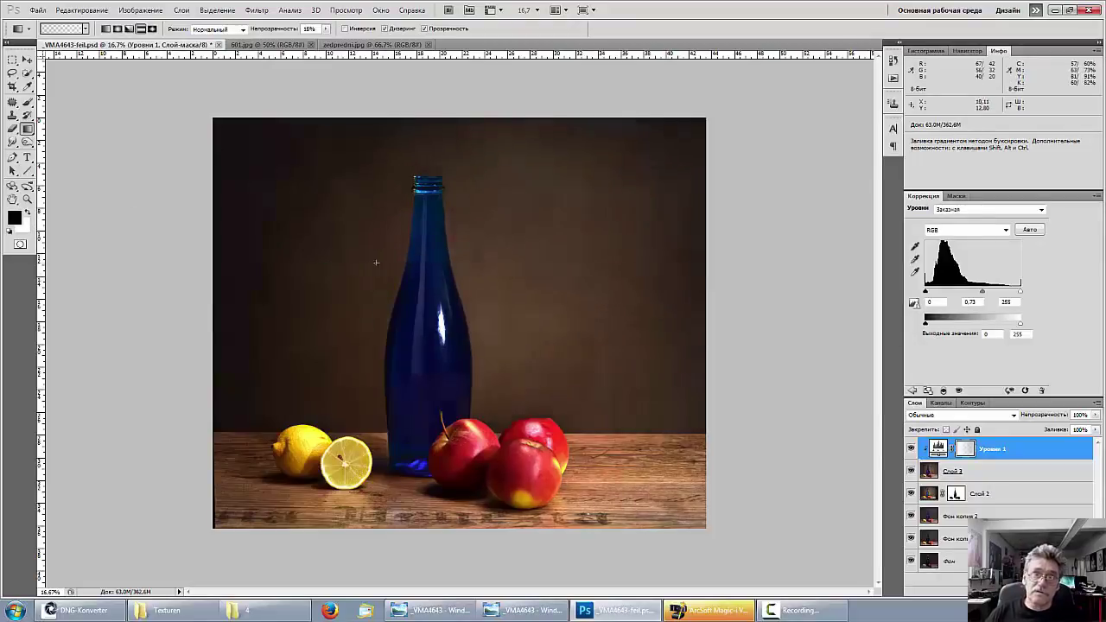
{"action": "left_click_drag", "start_coordinate": [600, 280], "coordinate": [264, 275]}
{"action": "left_click_drag", "start_coordinate": [543, 306], "coordinate": [334, 308]}
{"action": "left_click_drag", "start_coordinate": [633, 323], "coordinate": [463, 330]}
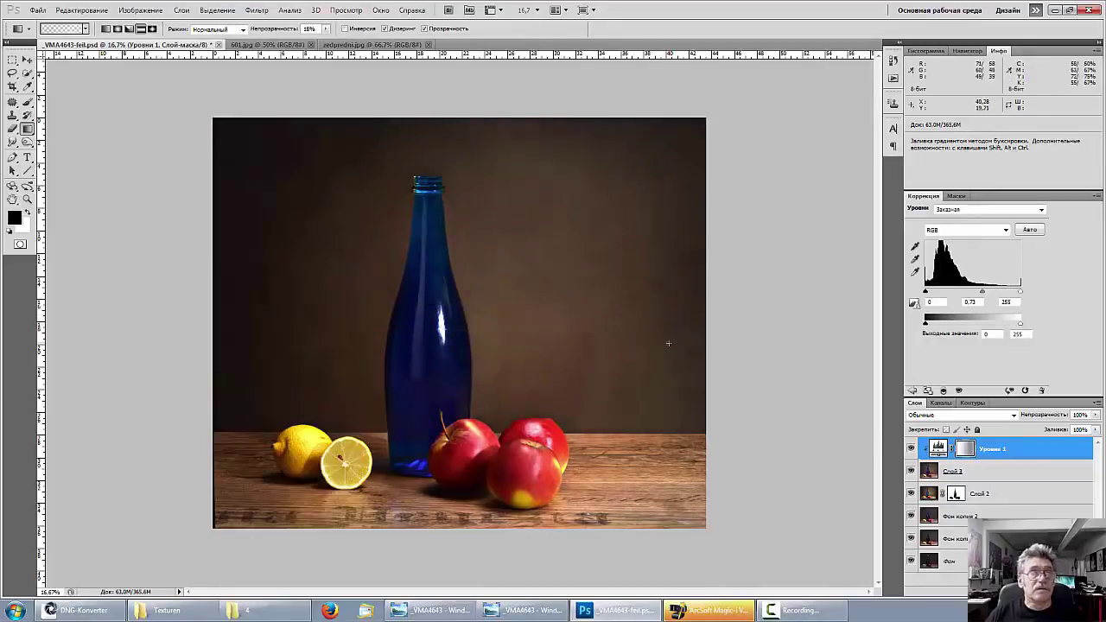
{"action": "left_click_drag", "start_coordinate": [672, 350], "coordinate": [408, 346]}
{"action": "left_click_drag", "start_coordinate": [645, 399], "coordinate": [332, 402]}
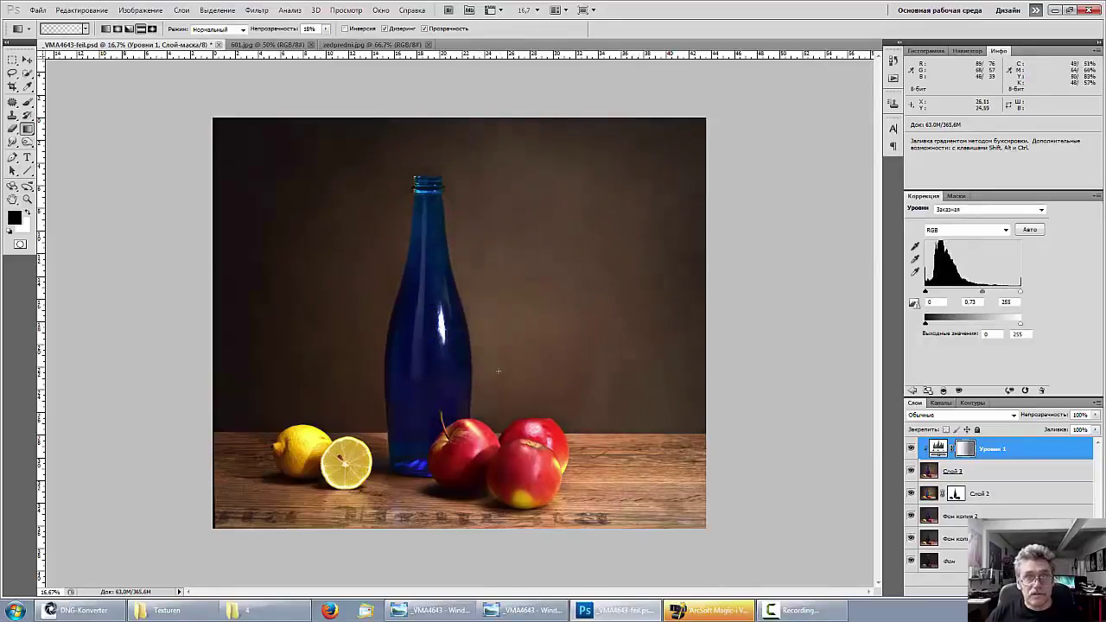
{"action": "left_click_drag", "start_coordinate": [478, 305], "coordinate": [335, 306]}
{"action": "left_click_drag", "start_coordinate": [478, 212], "coordinate": [395, 216]}
{"action": "left_click_drag", "start_coordinate": [489, 158], "coordinate": [339, 159]}
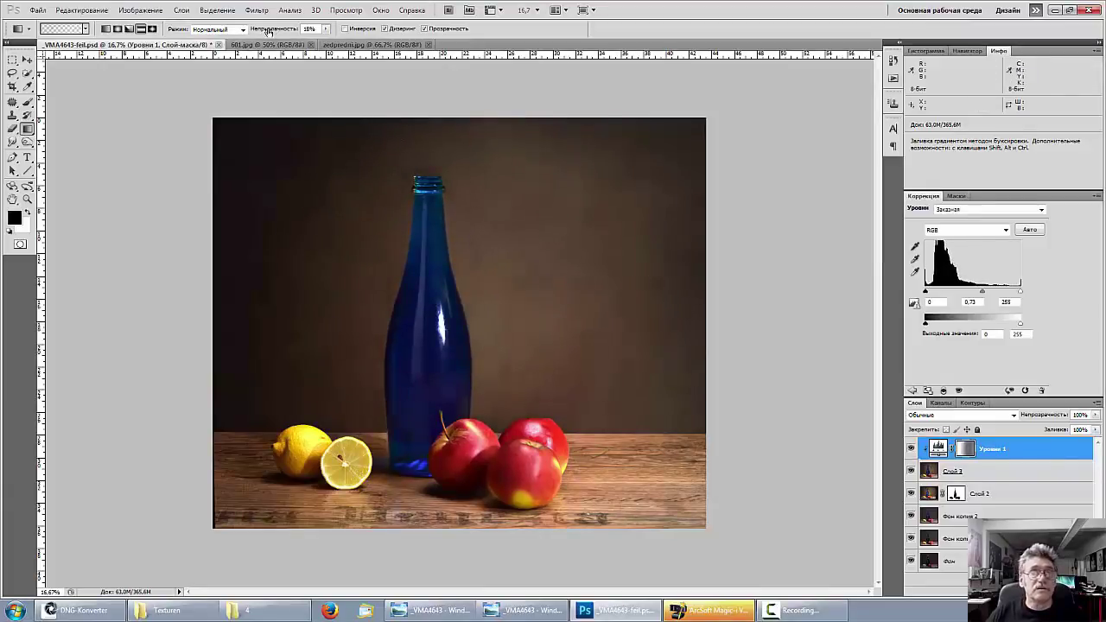
Strengthen the Levels mask around the bottle with black gradients at 77% opacity, then merge the adjustment into Слой 3
{"action": "left_click_drag", "start_coordinate": [277, 28], "coordinate": [312, 29]}
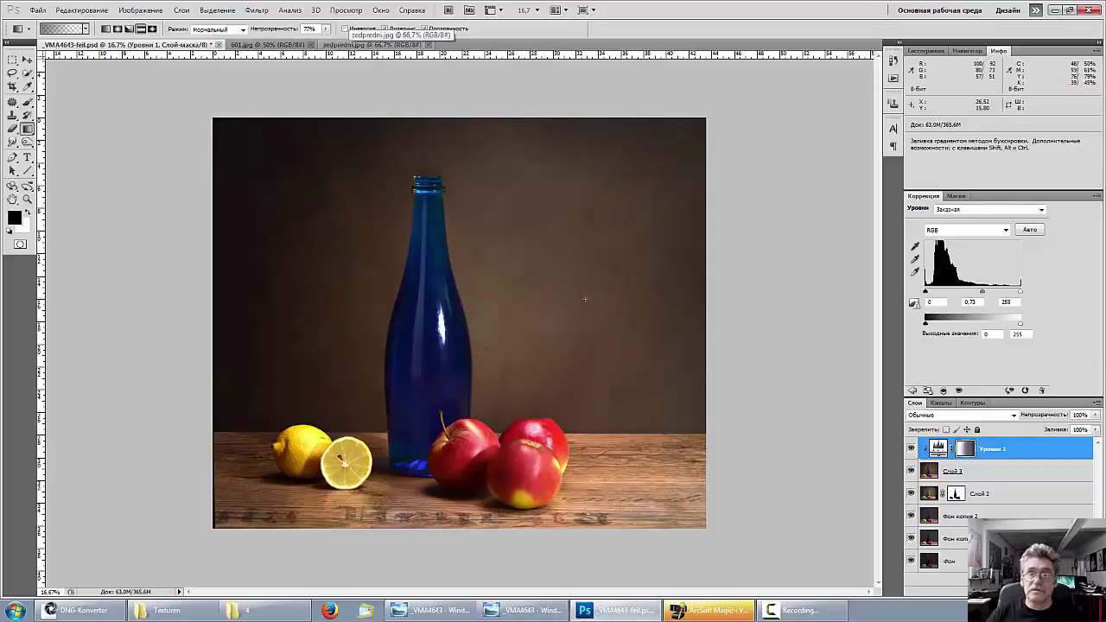
{"action": "left_click_drag", "start_coordinate": [671, 311], "coordinate": [473, 309]}
{"action": "left_click_drag", "start_coordinate": [563, 300], "coordinate": [372, 299]}
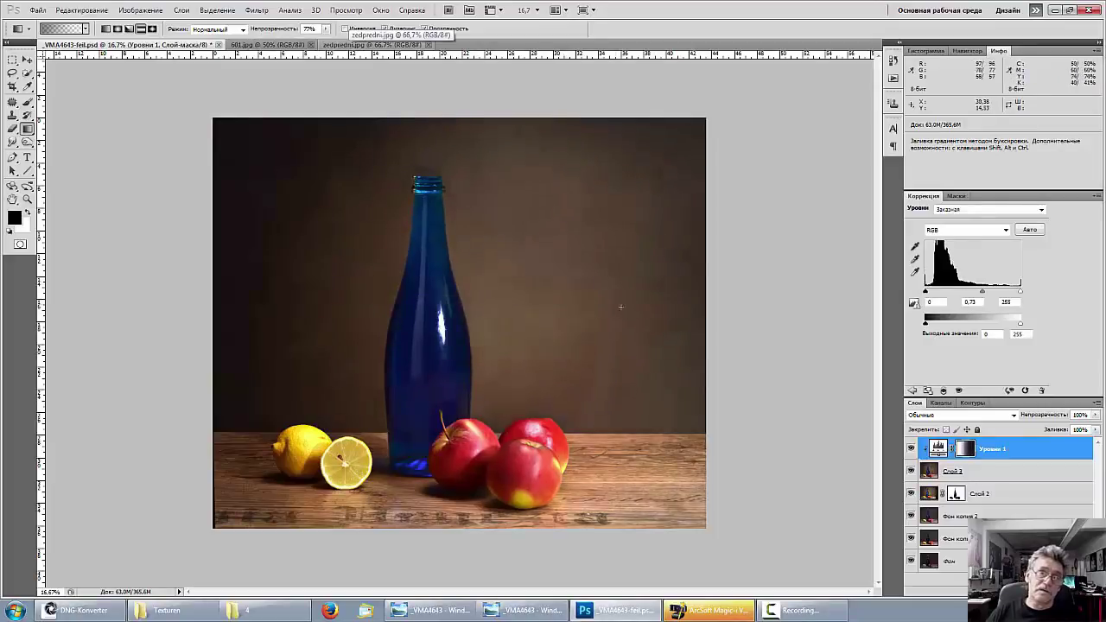
{"action": "left_click_drag", "start_coordinate": [581, 309], "coordinate": [413, 321]}
{"action": "mouse_move", "coordinate": [672, 373]}
{"action": "left_mouse_down"}
{"action": "mouse_move", "coordinate": [466, 356]}
{"action": "mouse_move", "coordinate": [361, 380]}
{"action": "left_mouse_up"}
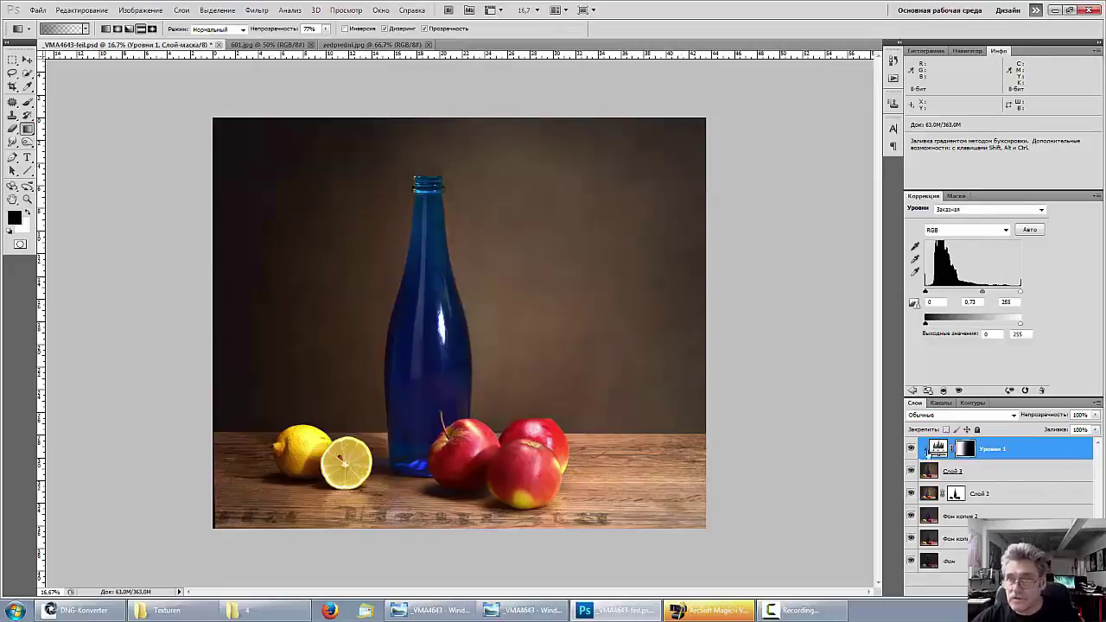
{"action": "left_click", "coordinate": [938, 448]}
{"action": "key", "text": "Delete"}
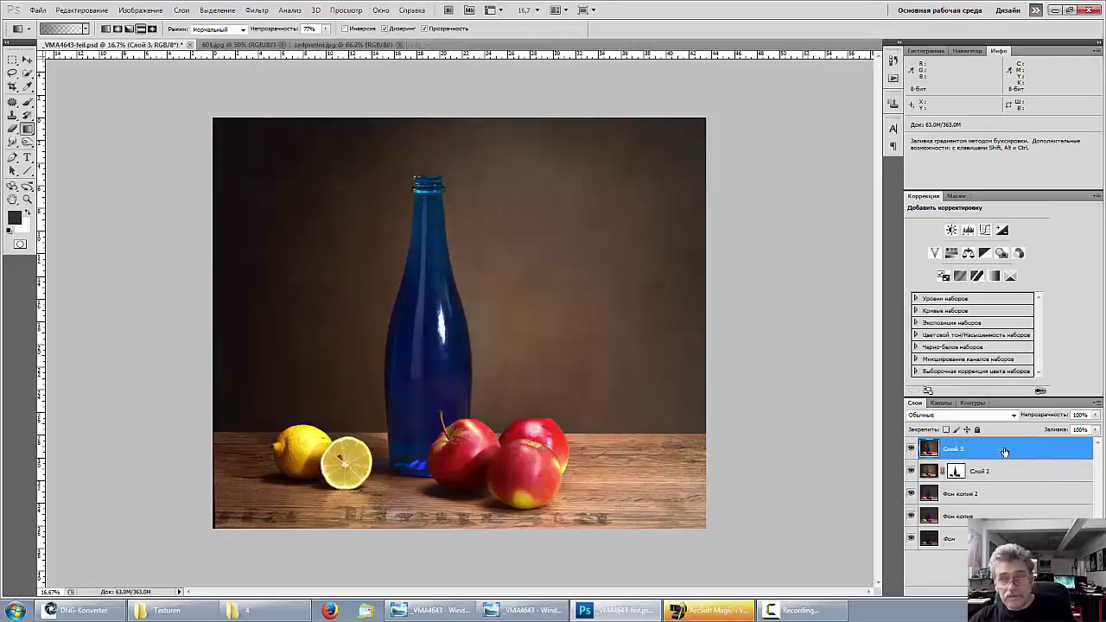
Compare the retouching stages by hiding Слой 3, Слой 2 and Фон копия 2, toggling Фон копия, and showing Слой 3 again
{"action": "left_click", "coordinate": [910, 448]}
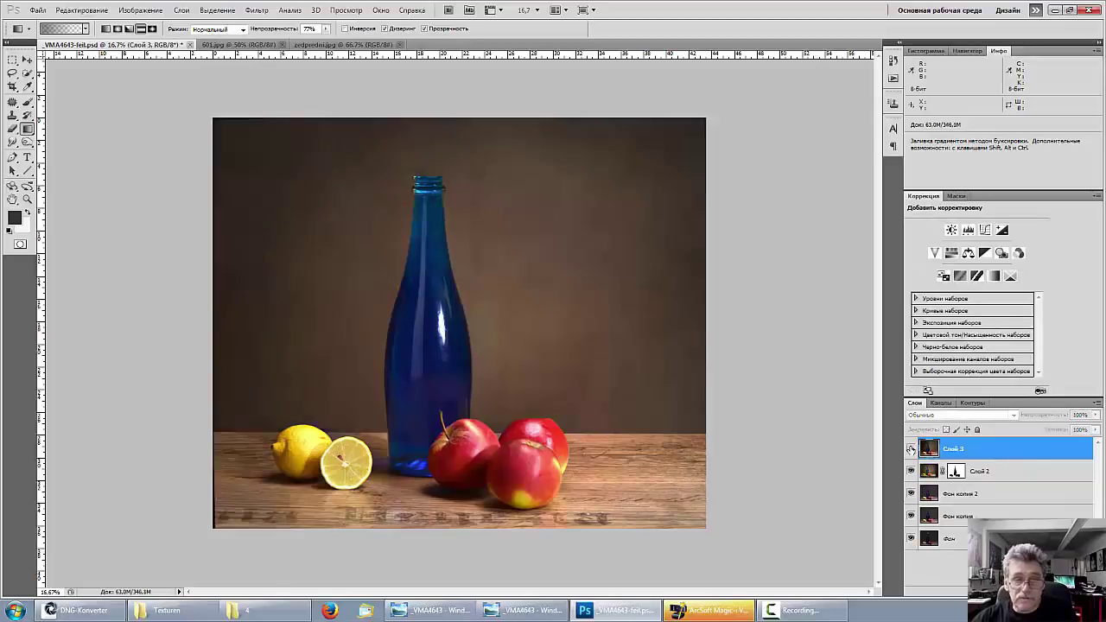
{"action": "left_click", "coordinate": [911, 472]}
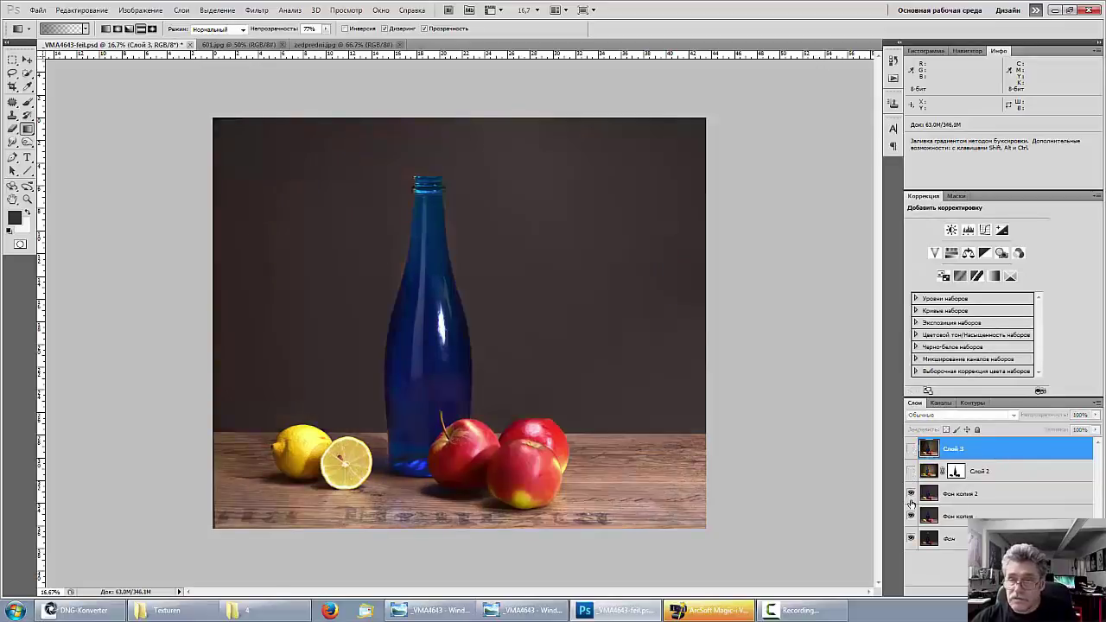
{"action": "left_click", "coordinate": [910, 493]}
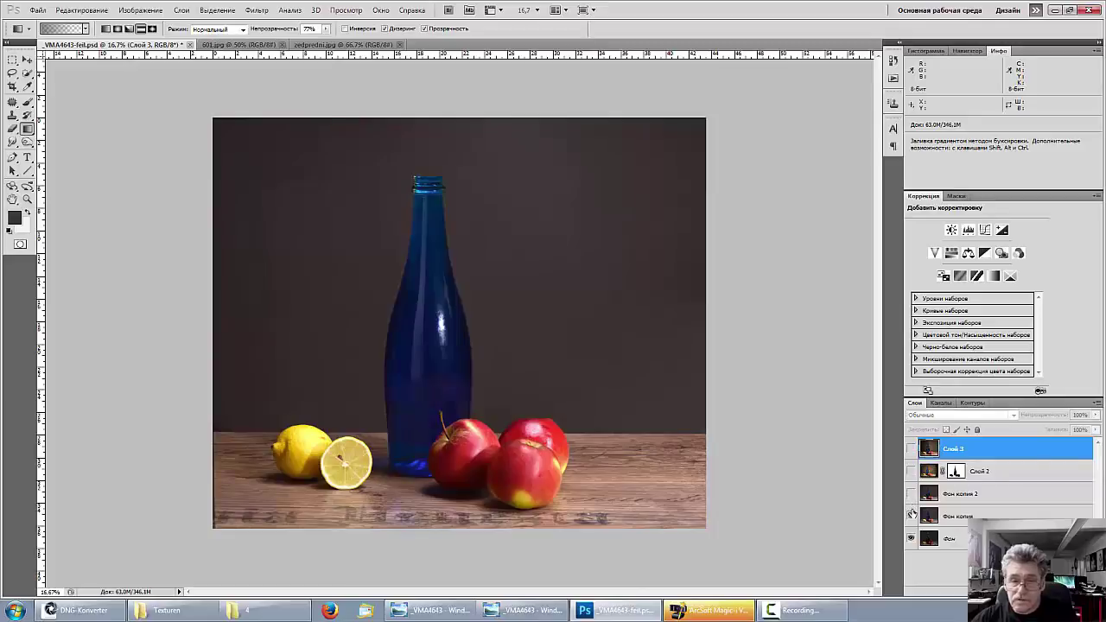
{"action": "left_click", "coordinate": [912, 515]}
{"action": "left_click", "coordinate": [911, 515]}
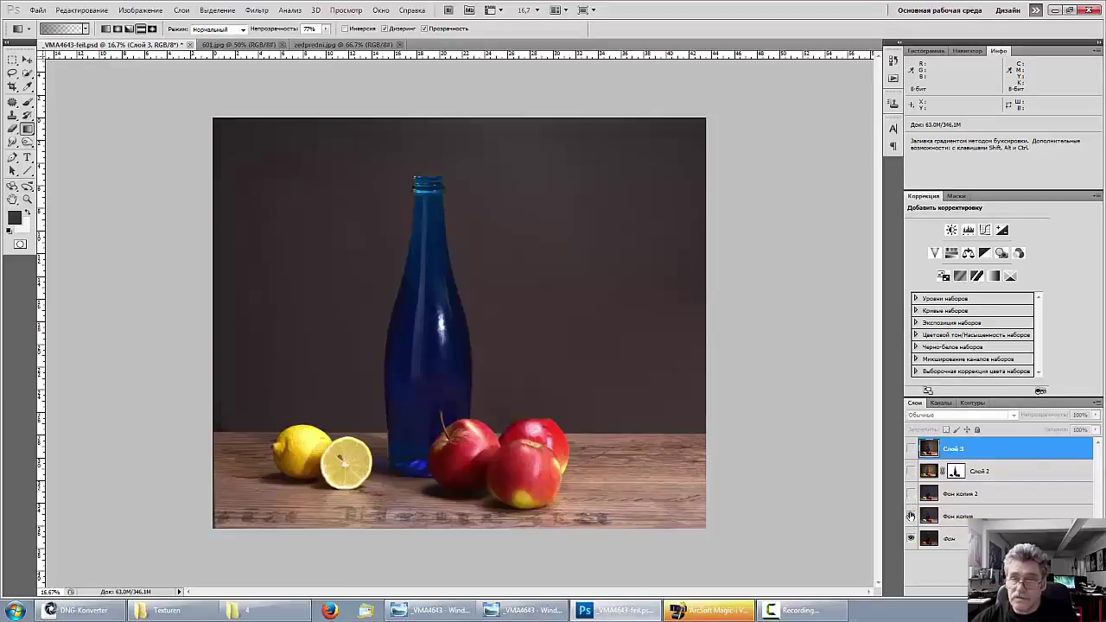
{"action": "left_click", "coordinate": [911, 449]}
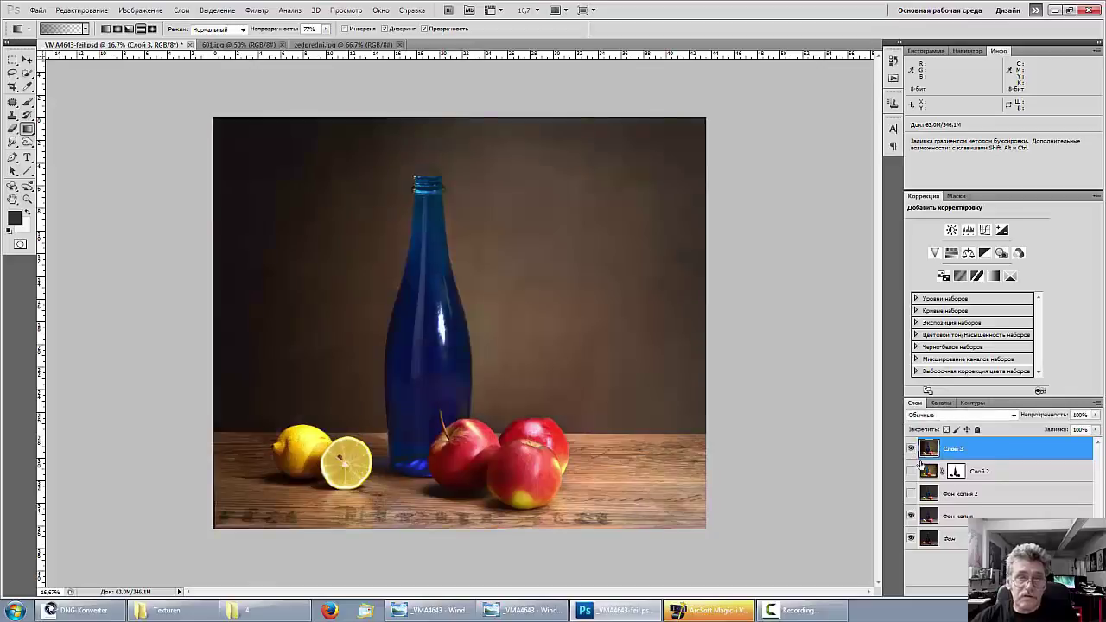
Crop the picture to about 41.8 by 35.9, trimming narrow strips from its left and right edges
{"action": "key", "text": "ctrl+minus"}
{"action": "key", "text": "ctrl+minus"}
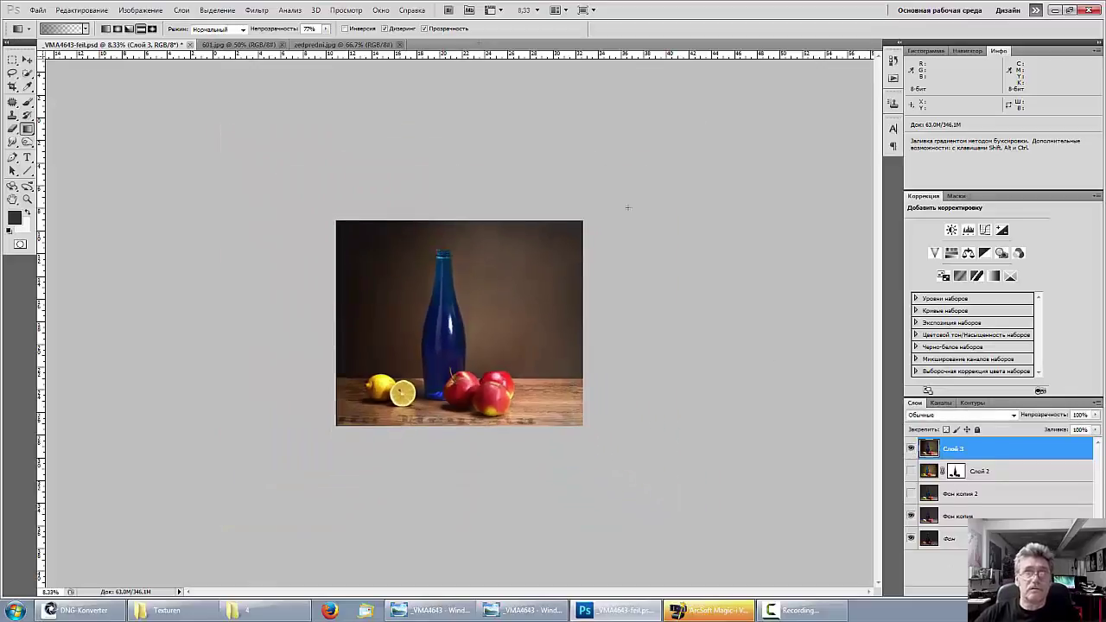
{"action": "left_click", "coordinate": [13, 86]}
{"action": "left_click_drag", "start_coordinate": [337, 222], "coordinate": [577, 424]}
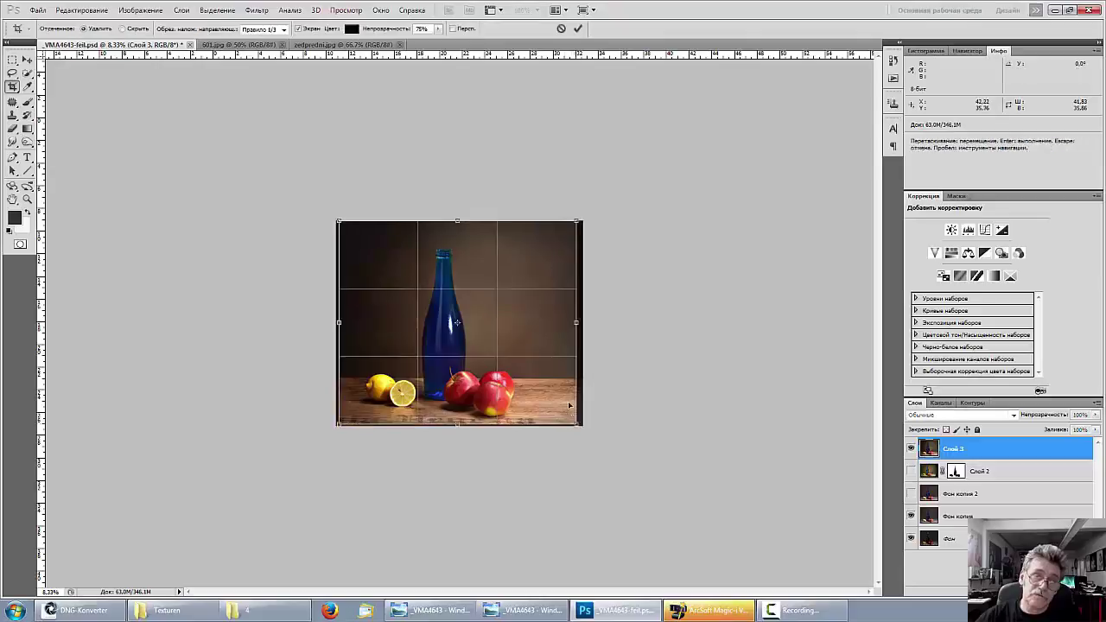
{"action": "key", "text": "Return"}
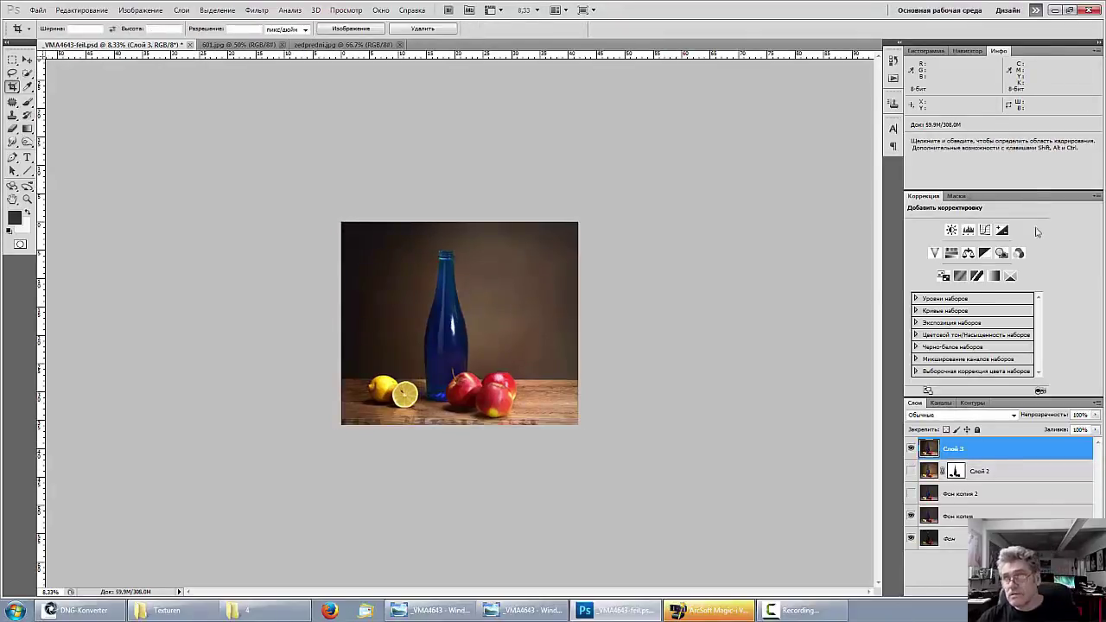
Brighten Слой 3 with a clipped Levels adjustment, setting the white point to 250 and midtones to 1.06, and inspect the picture
{"action": "left_click", "coordinate": [968, 229]}
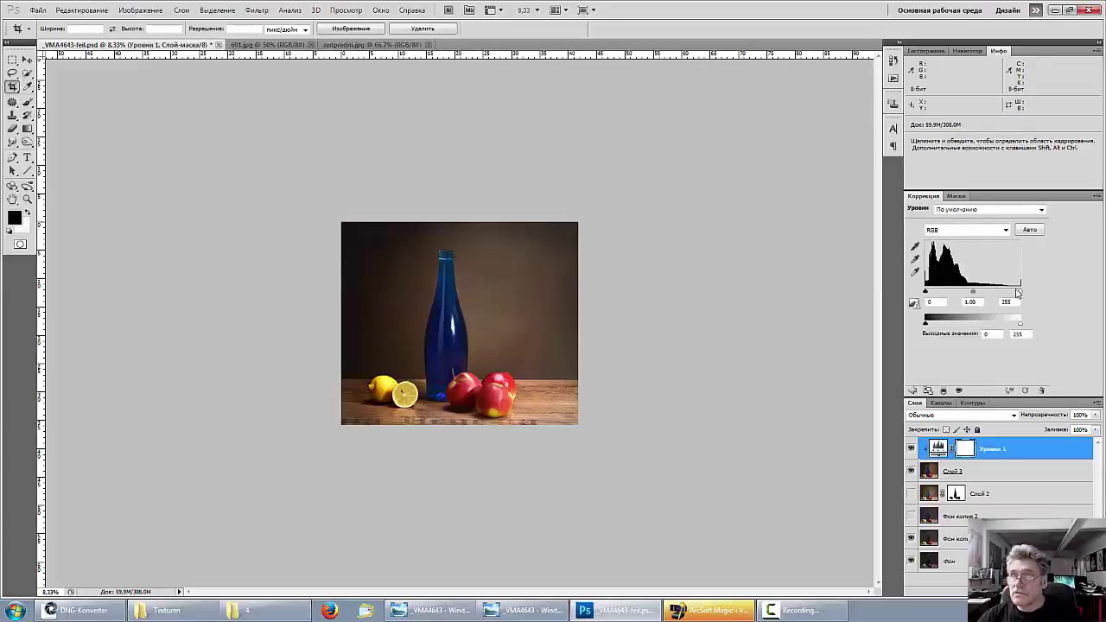
{"action": "left_click_drag", "start_coordinate": [1020, 294], "coordinate": [967, 296]}
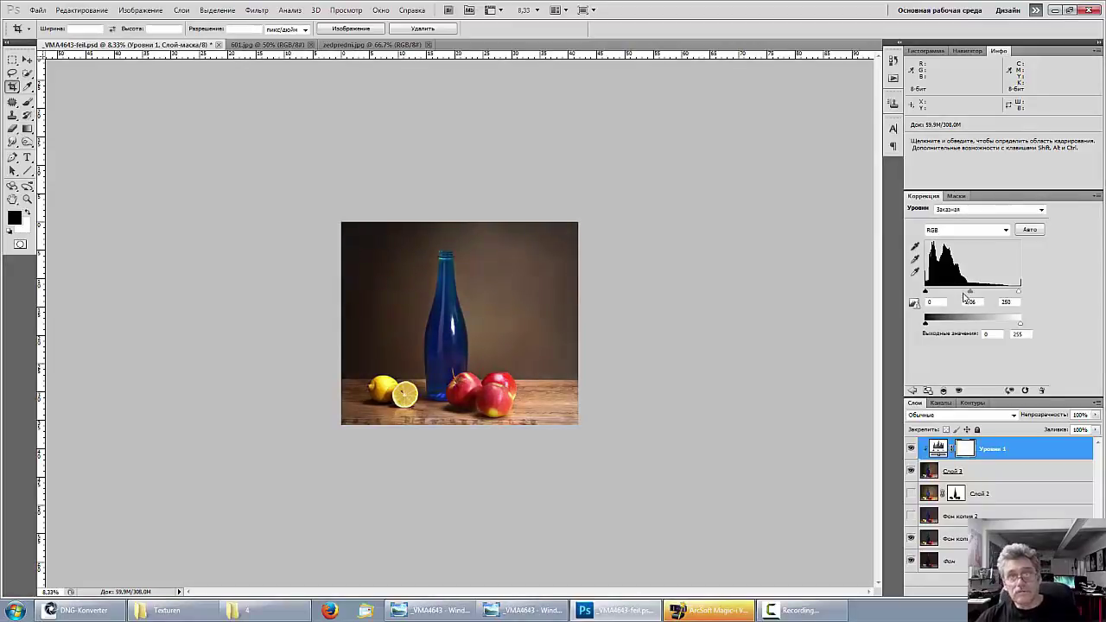
{"action": "key", "text": "ctrl+plus"}
{"action": "key", "text": "ctrl+plus"}
{"action": "key", "text": "ctrl+plus"}
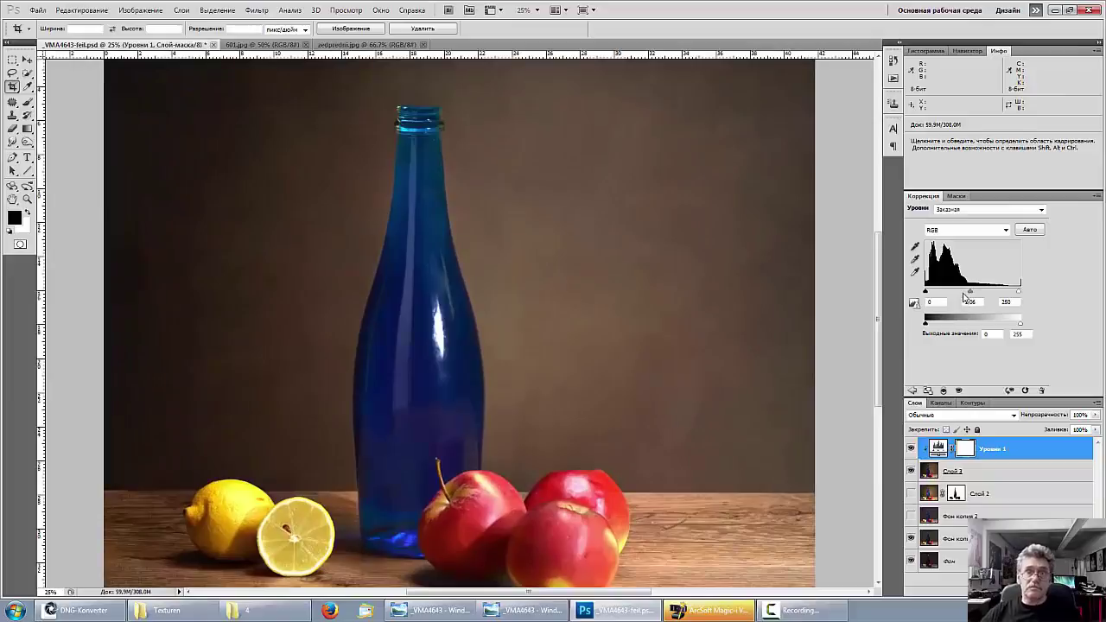
{"action": "key", "text": "ctrl+minus"}
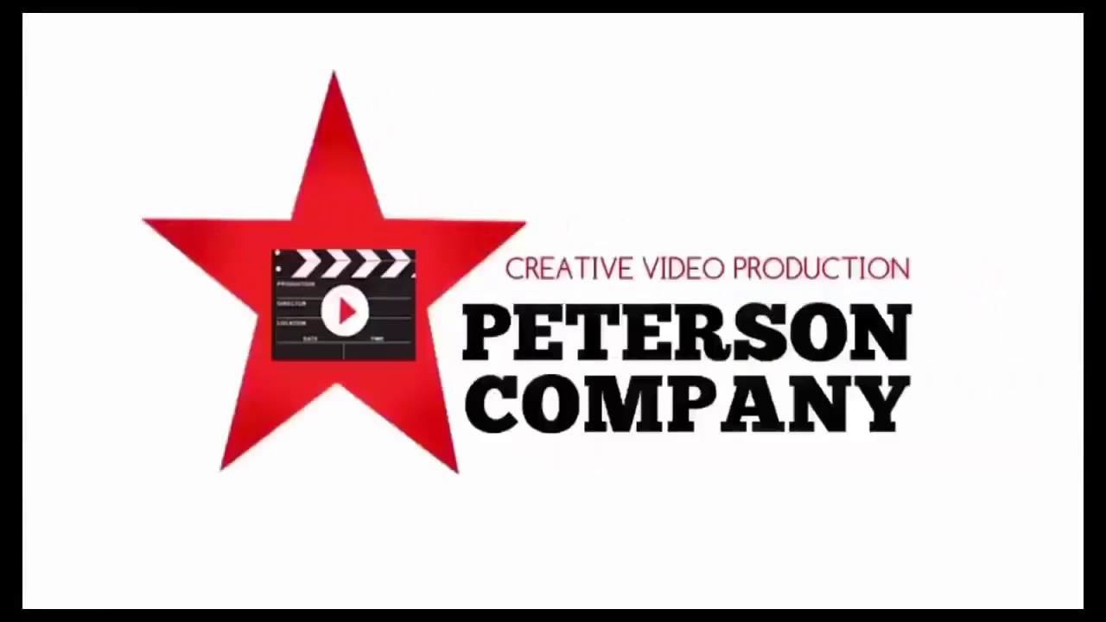